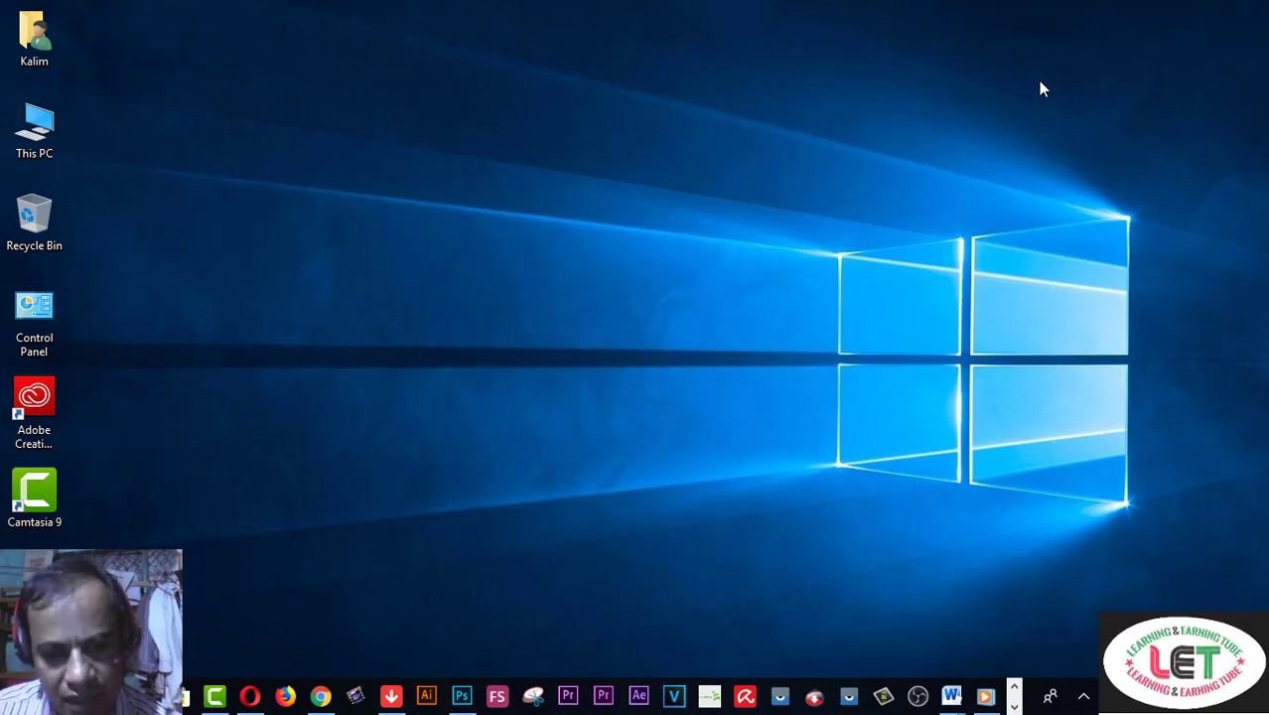
Restore the Photoshop window showing the business card mockup from the taskbar.
click(461, 697)
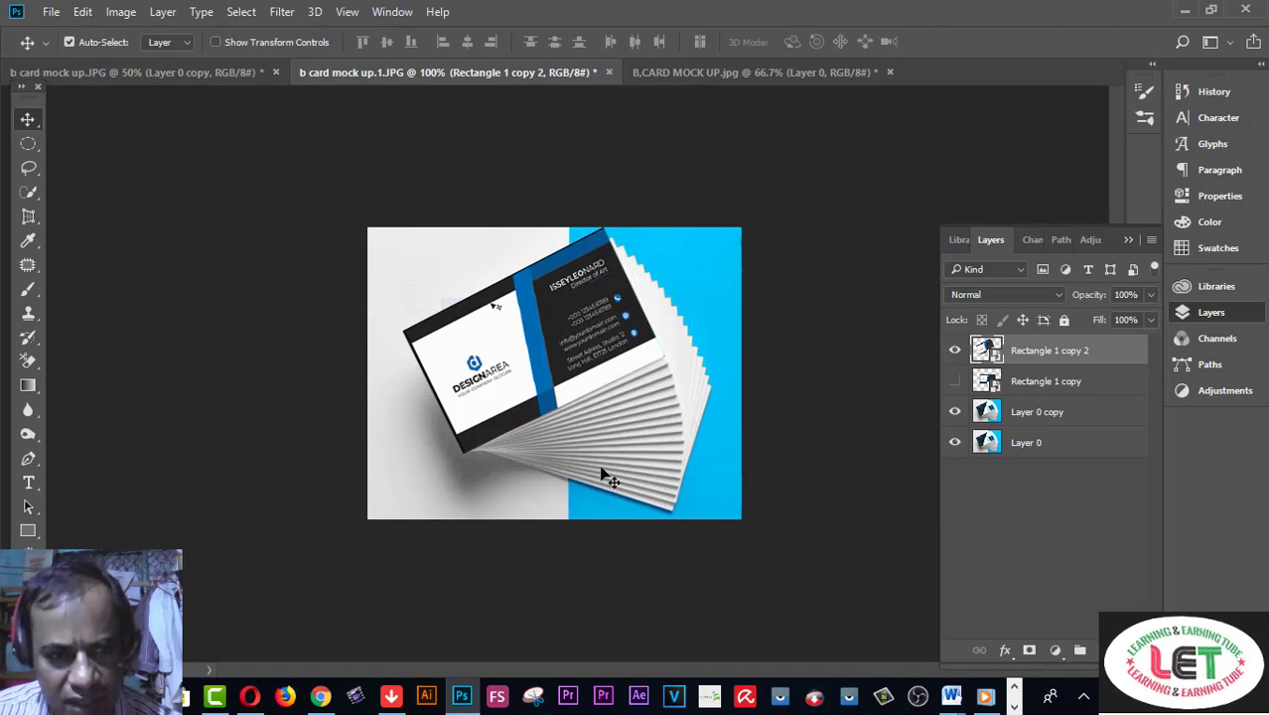
Zoom to 200% on the DESIGNAREA top card and look around it, then switch to the YouTube page in Chrome.
key(z)
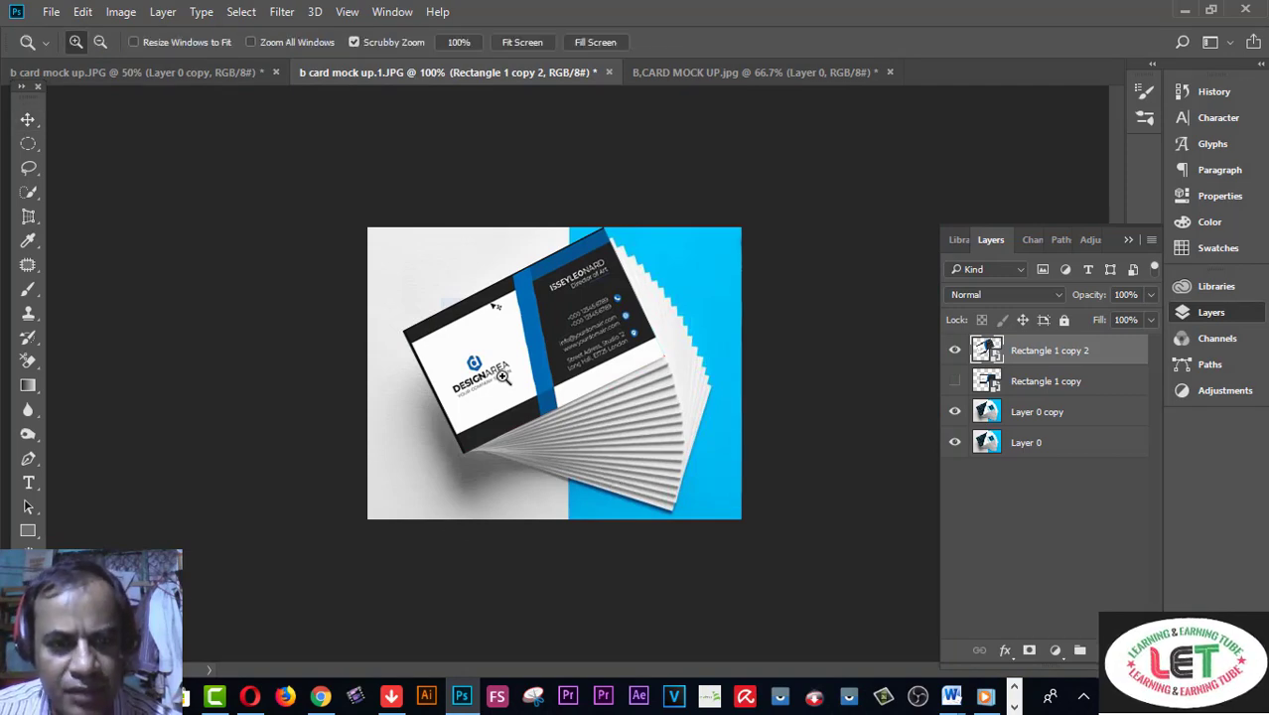
click(502, 371)
scroll(733, 396, up, 1)
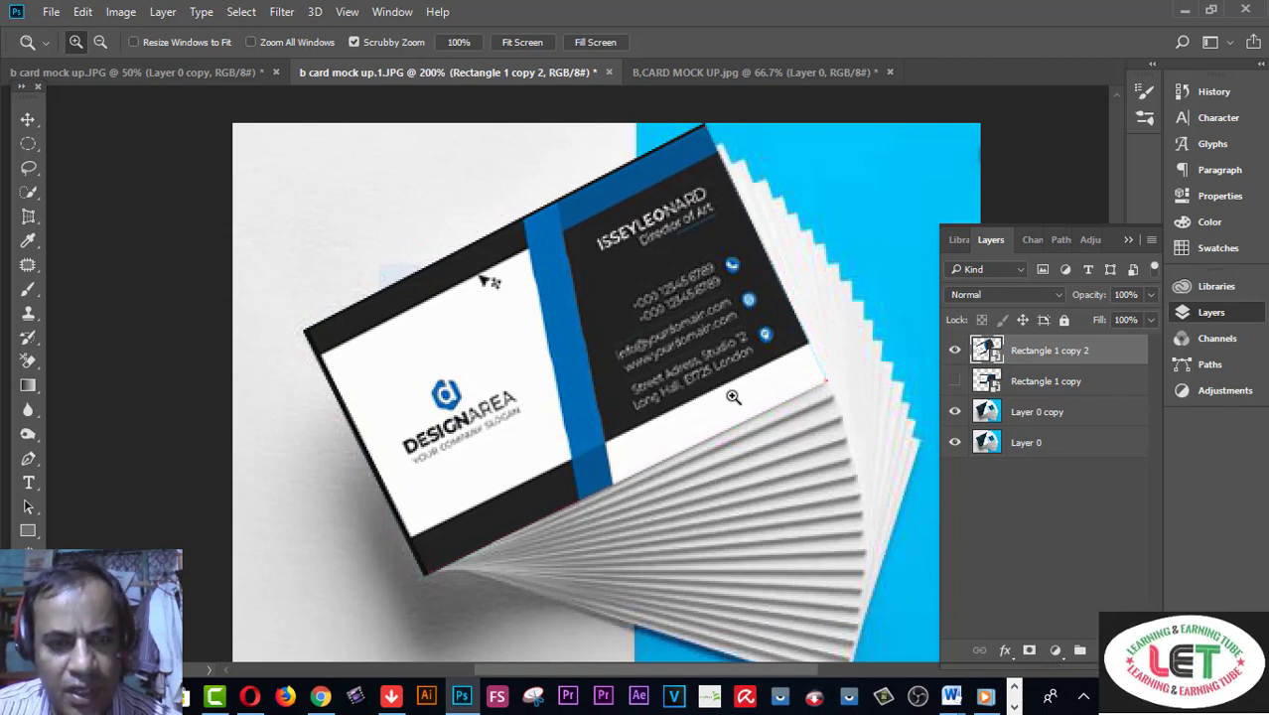
scroll(733, 398, down, 1)
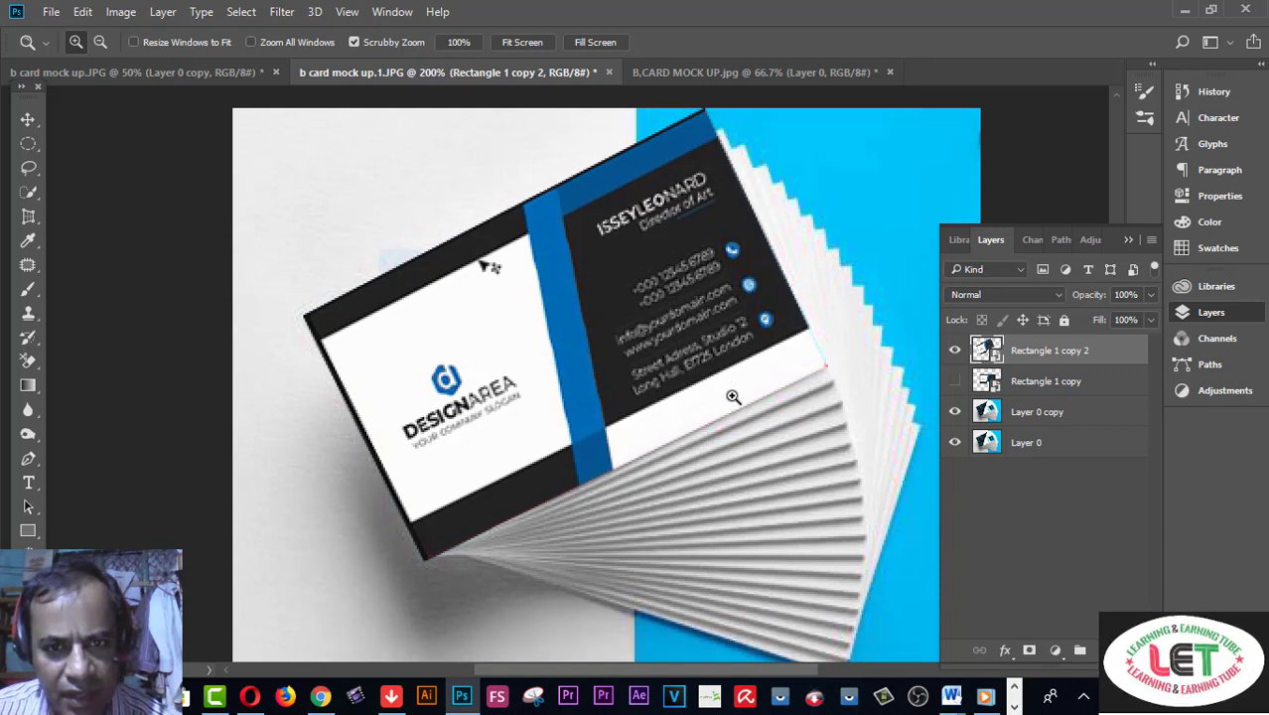
scroll(733, 397, down, 1)
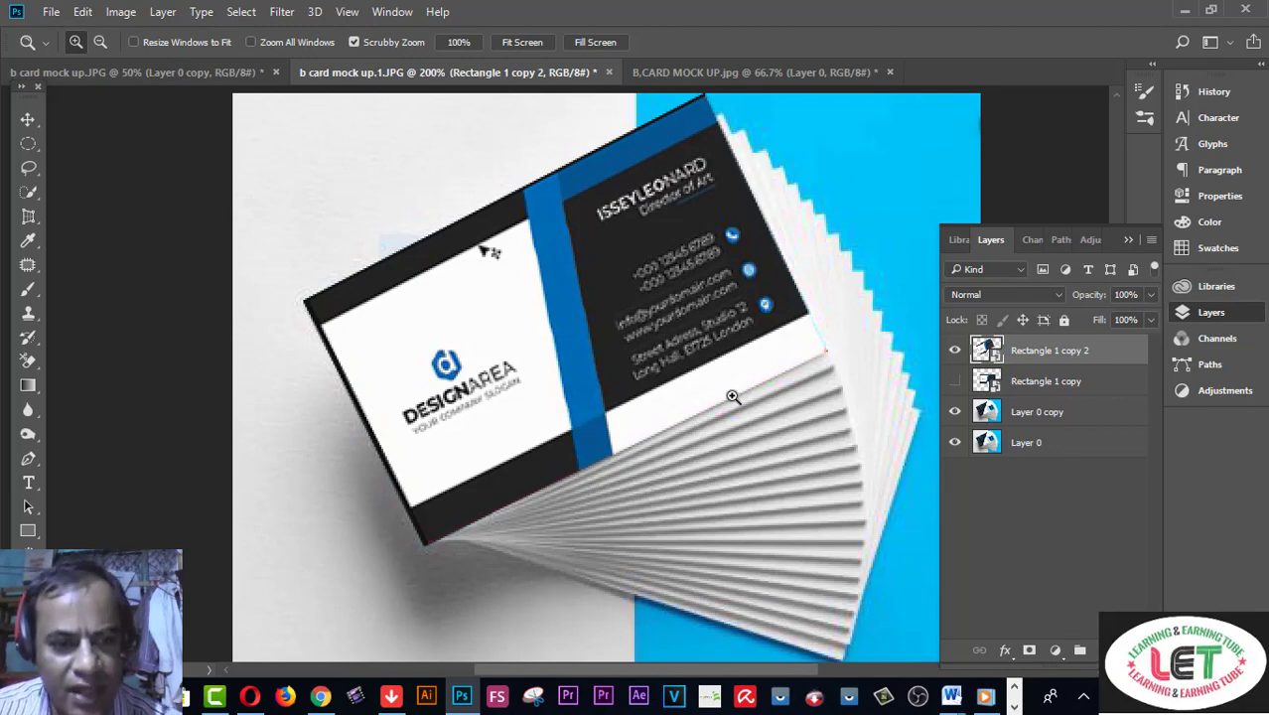
click(324, 698)
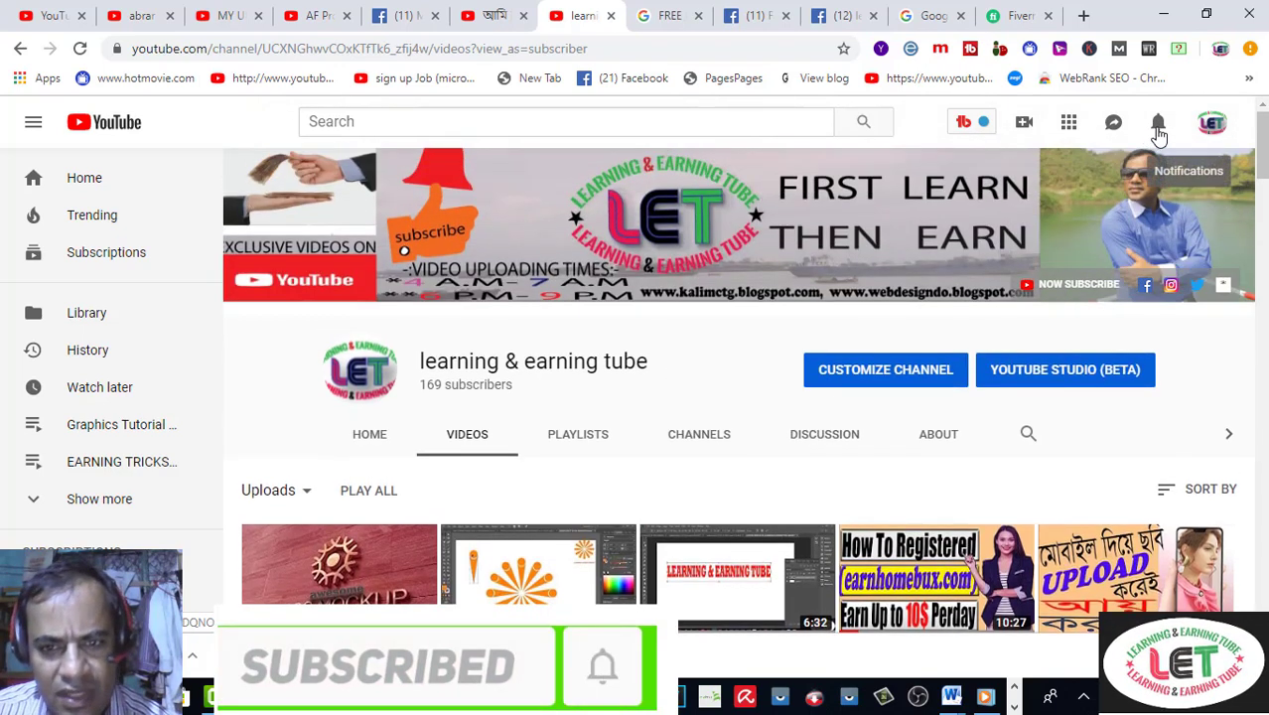
Scroll the YouTube channel, open its PLAYLISTS tab, then minimize Chrome to return to Photoshop.
scroll(746, 449, down, 1)
mouse_move(737, 484)
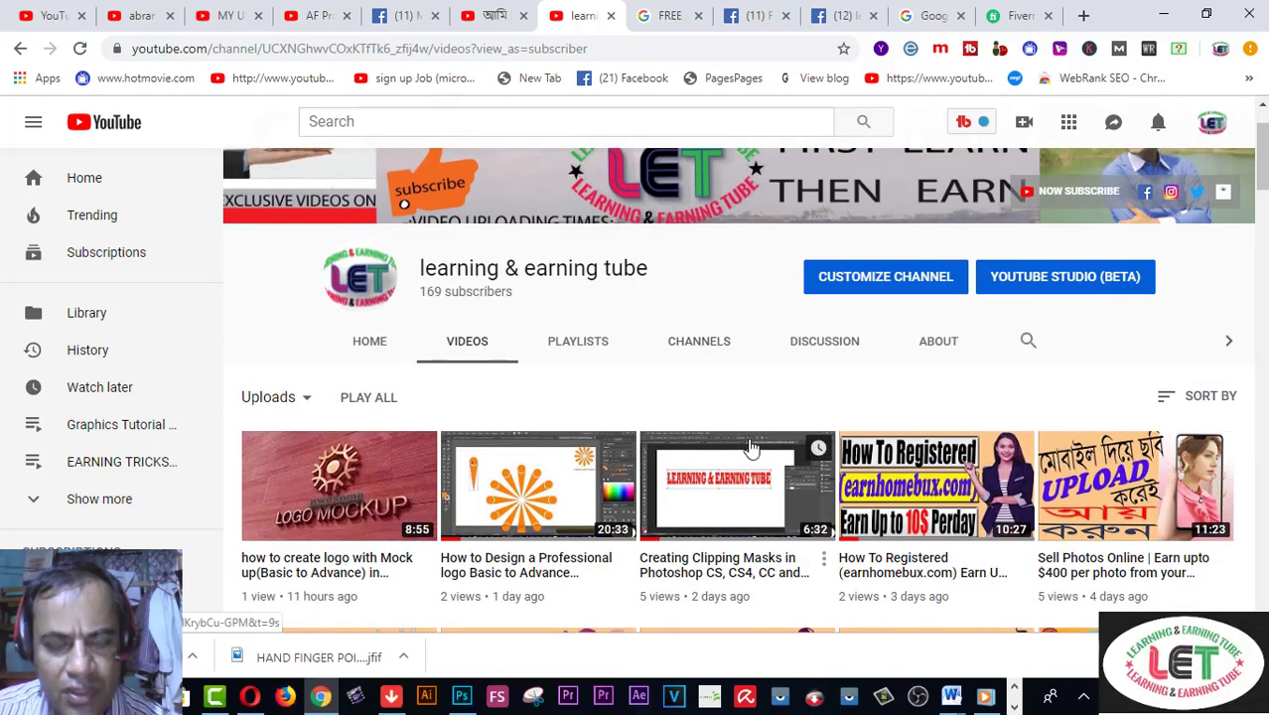
scroll(855, 389, down, 1)
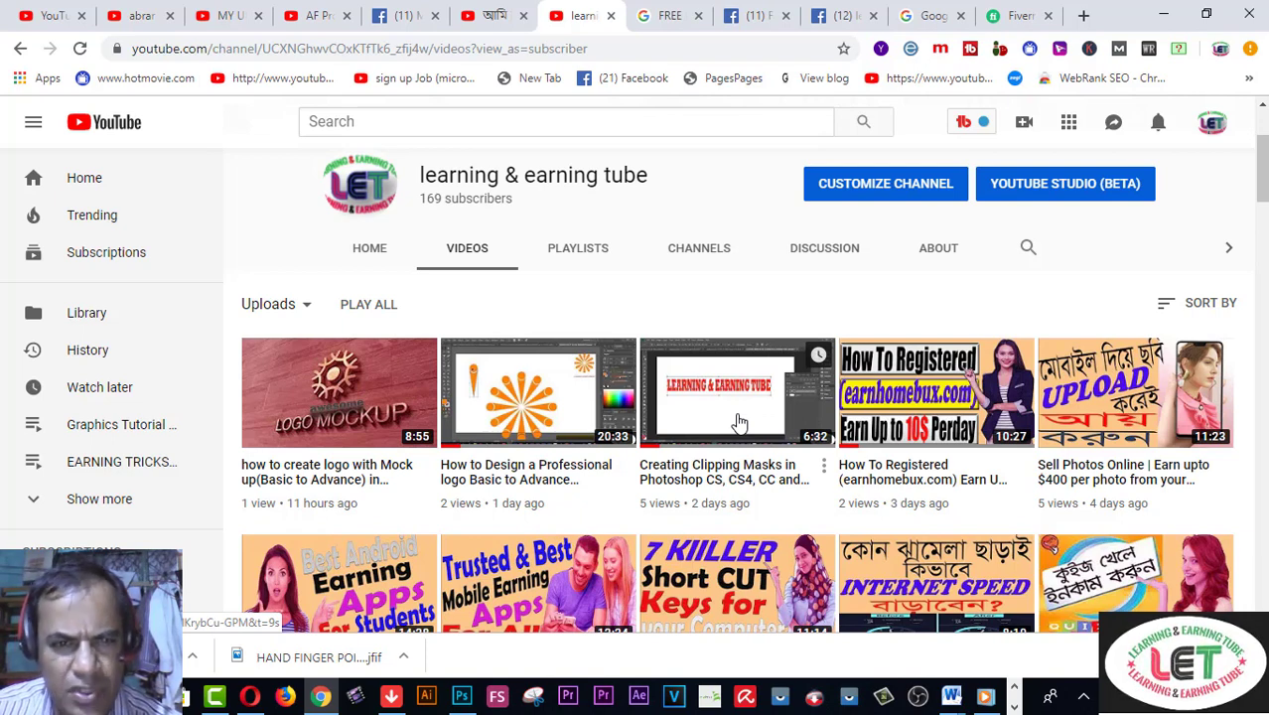
click(585, 254)
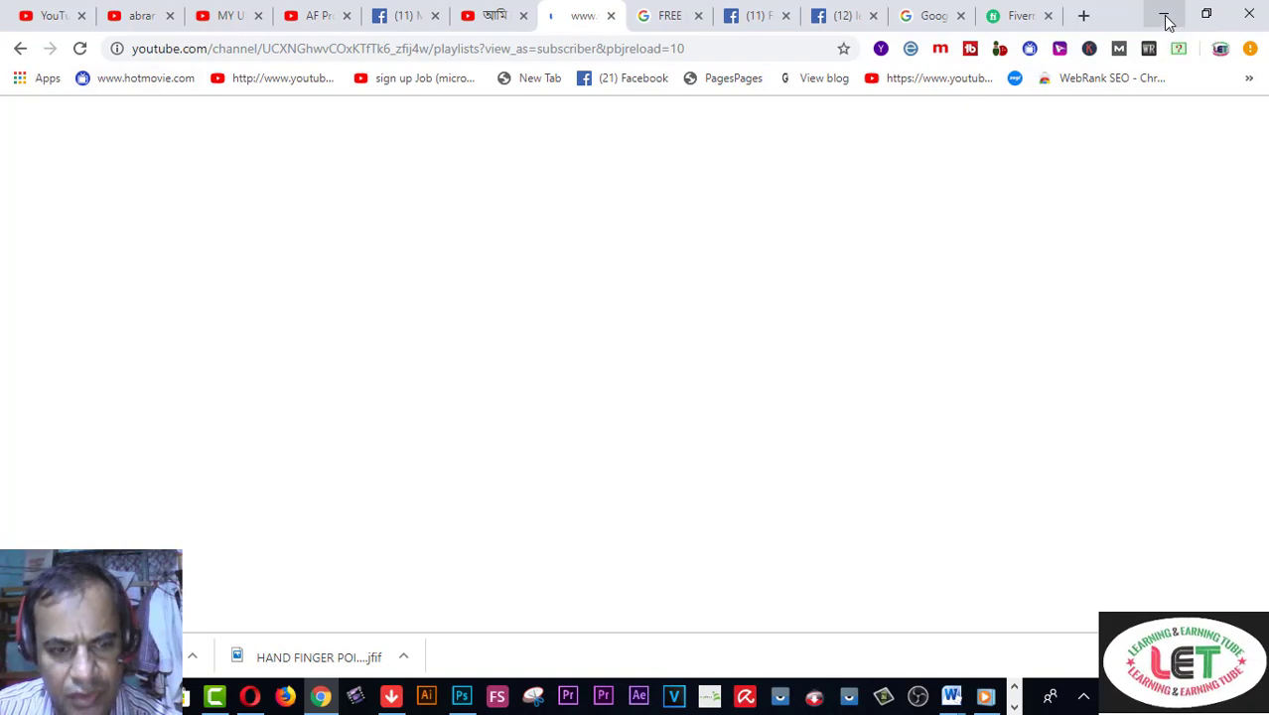
click(1165, 16)
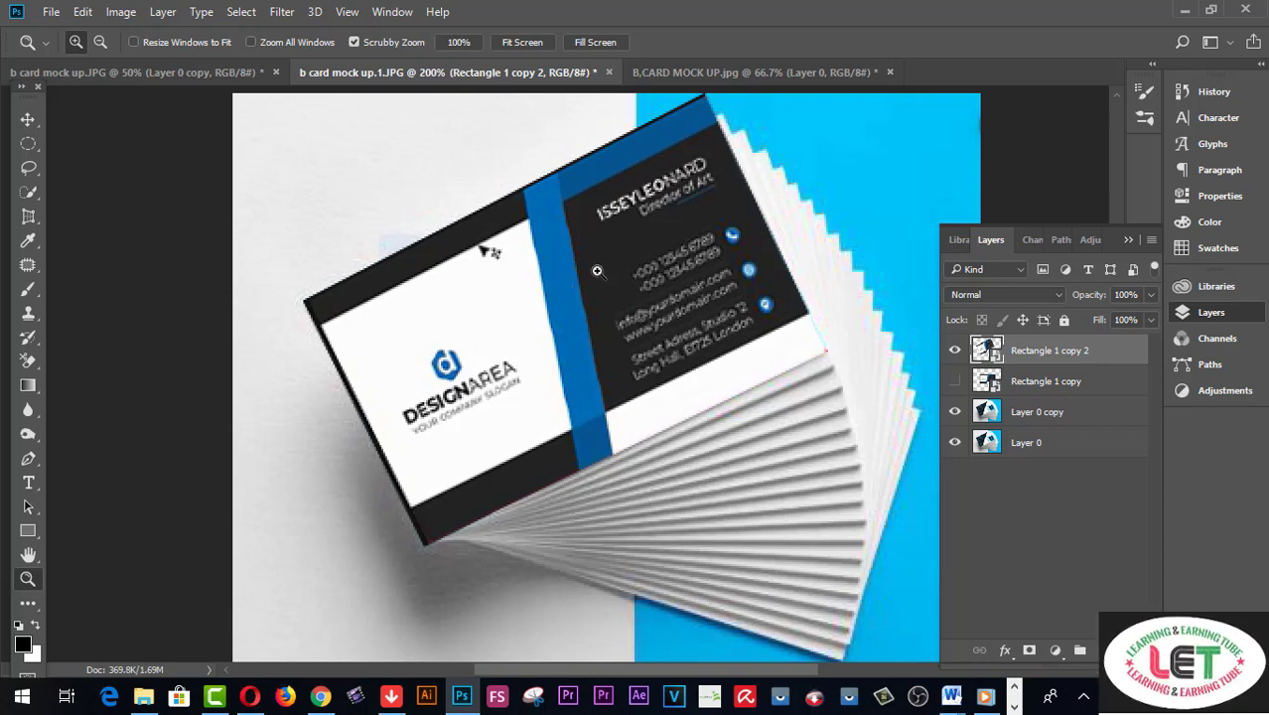
Delete the Rectangle 1 copy 2 and Rectangle 1 copy layers.
click(955, 351)
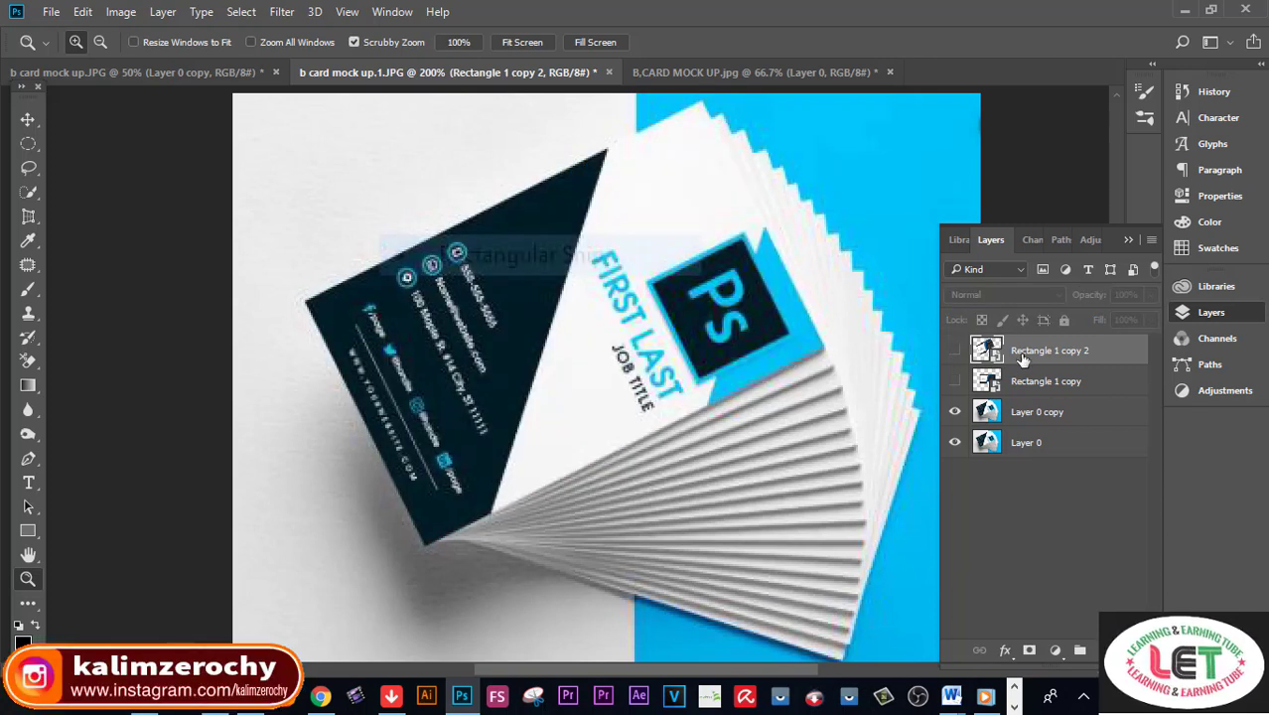
key(Delete)
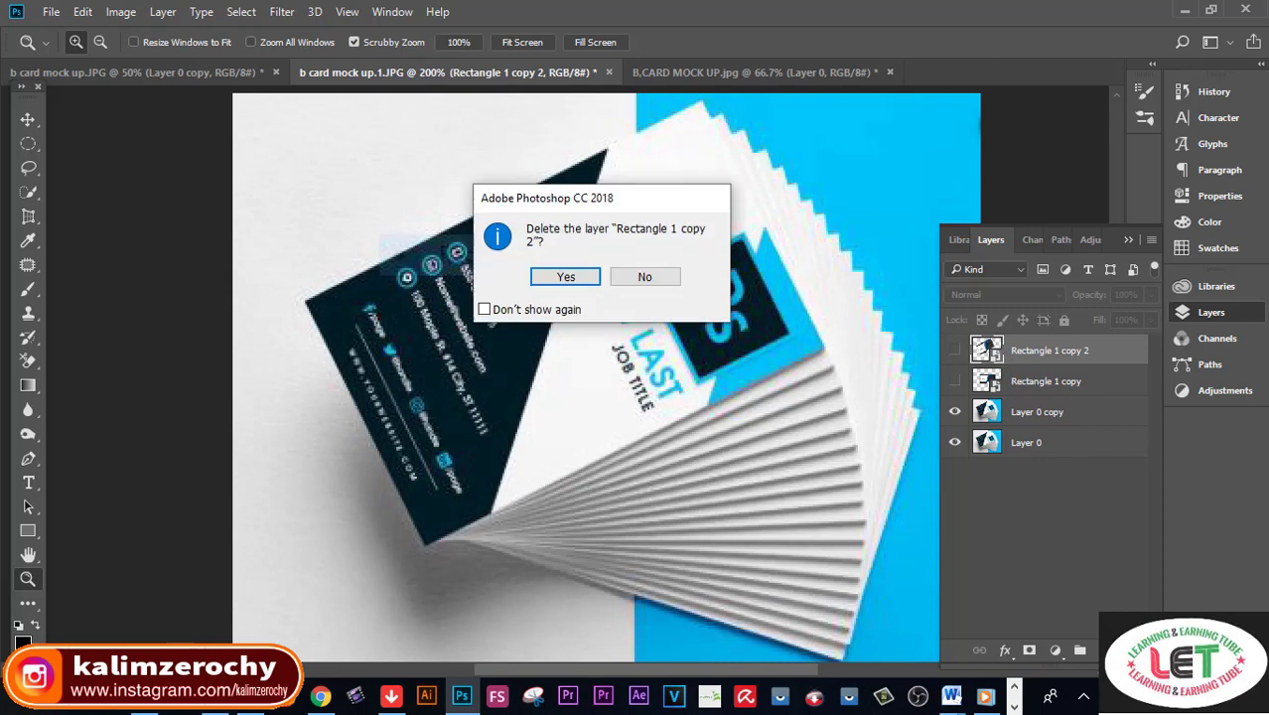
click(566, 278)
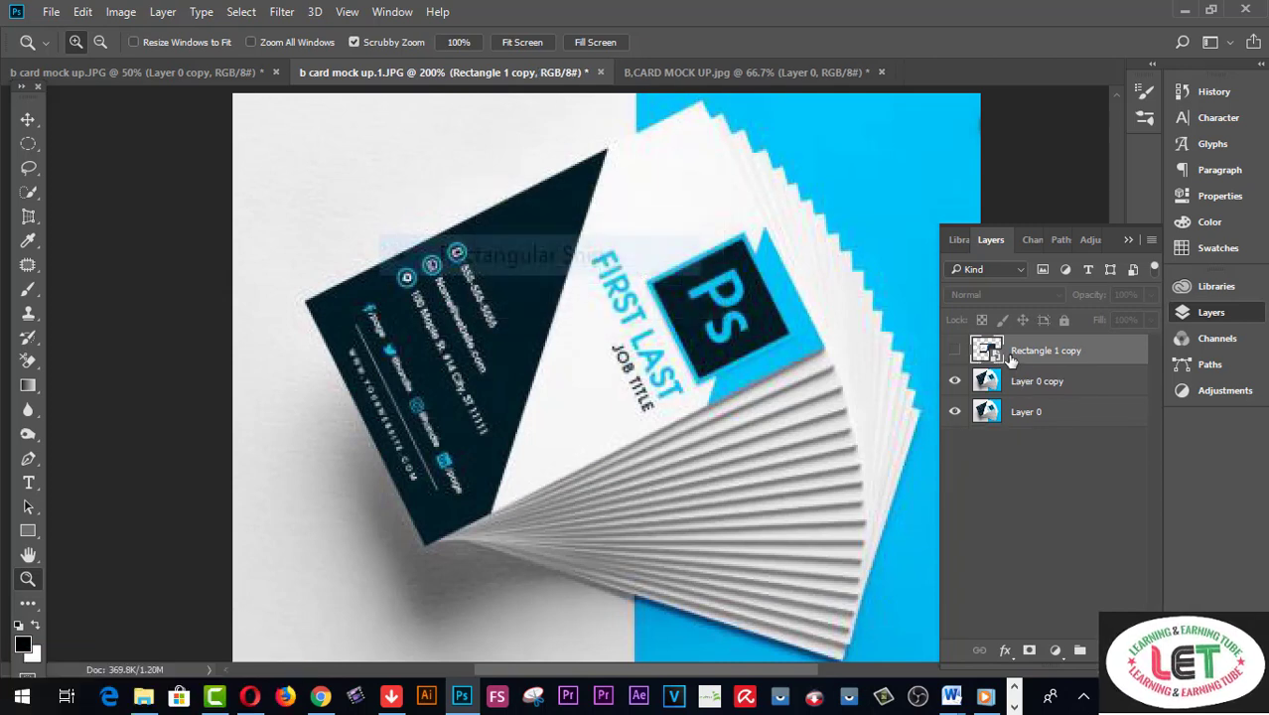
key(Delete)
key(Return)
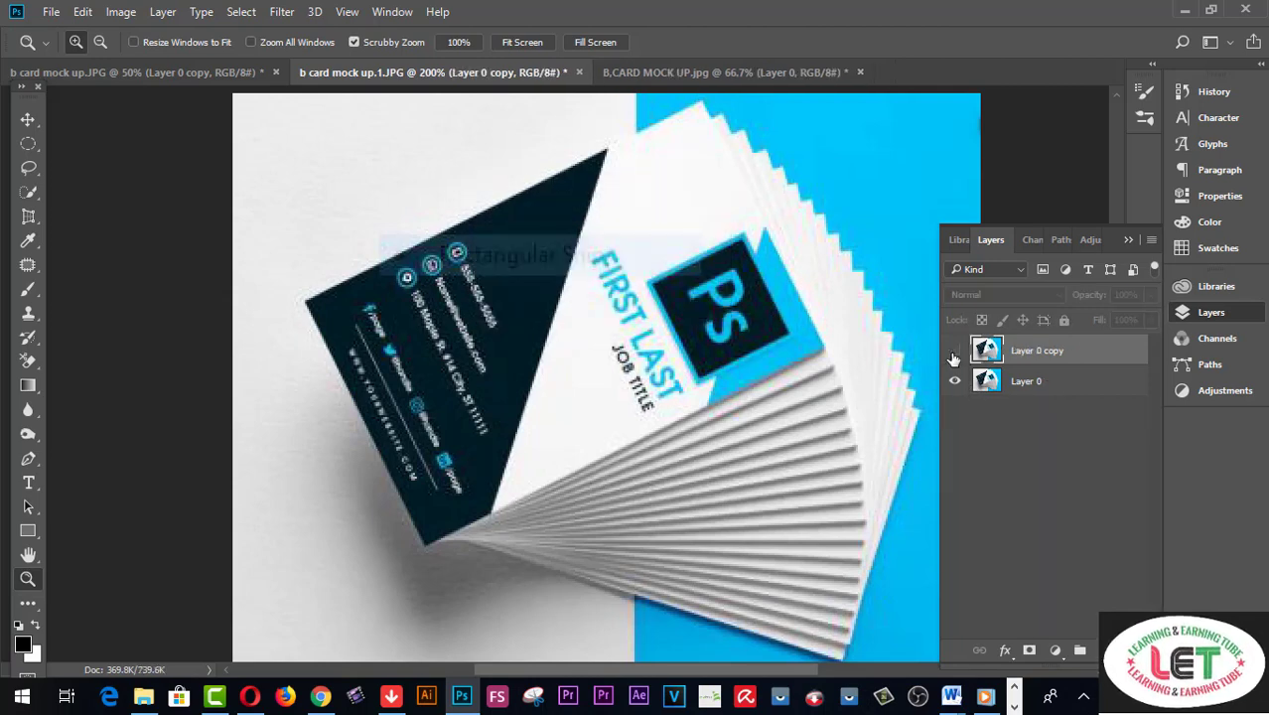
Delete Layer 0 copy, leaving only Layer 0, and switch back to Chrome.
click(954, 382)
click(955, 381)
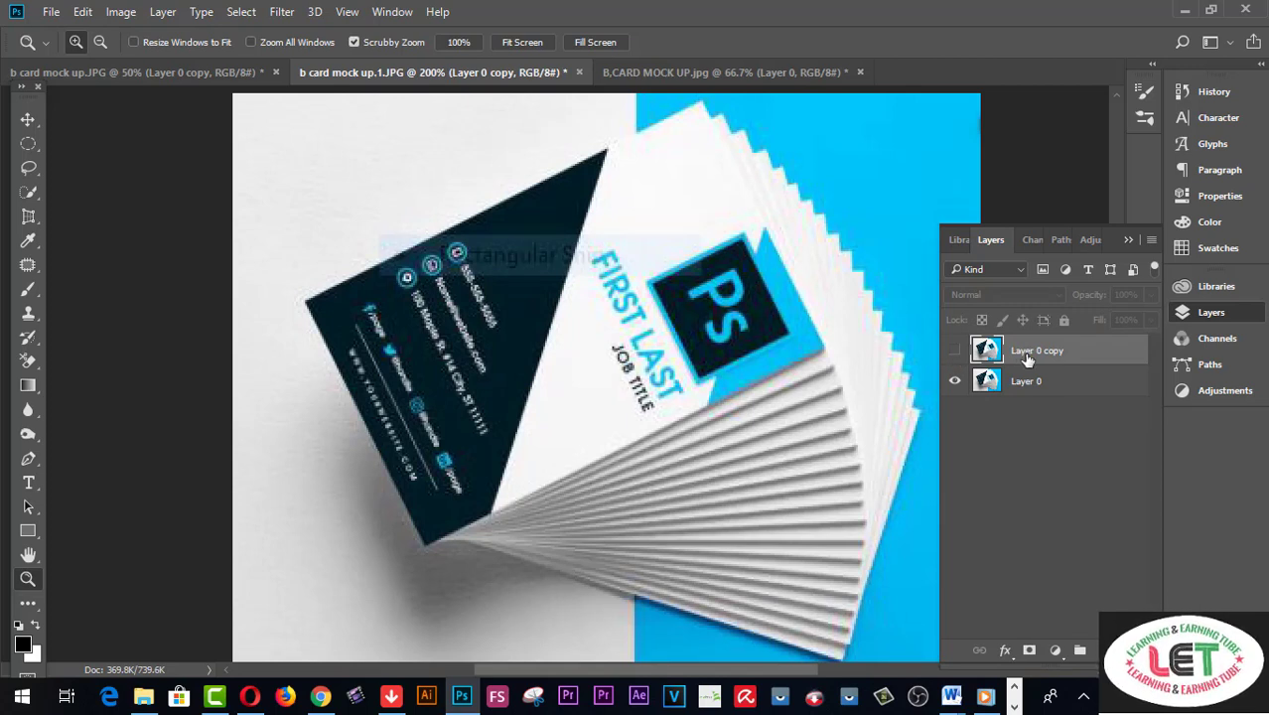
click(1080, 650)
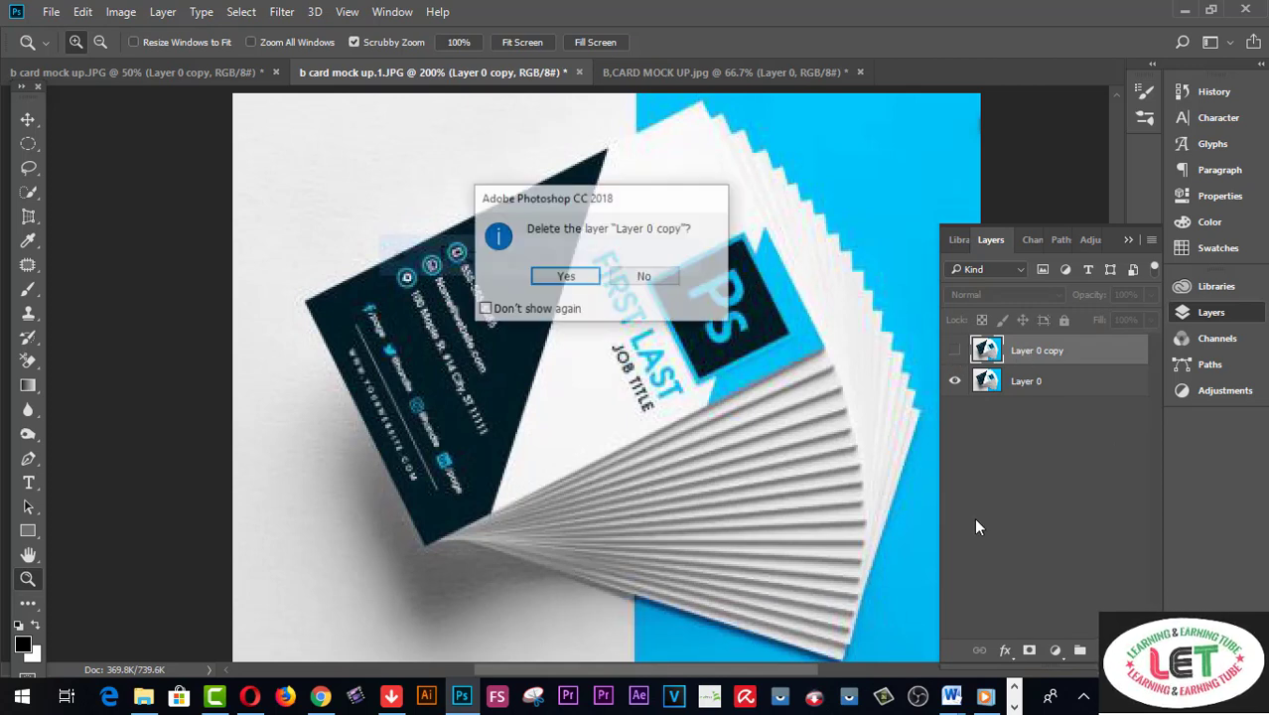
click(567, 275)
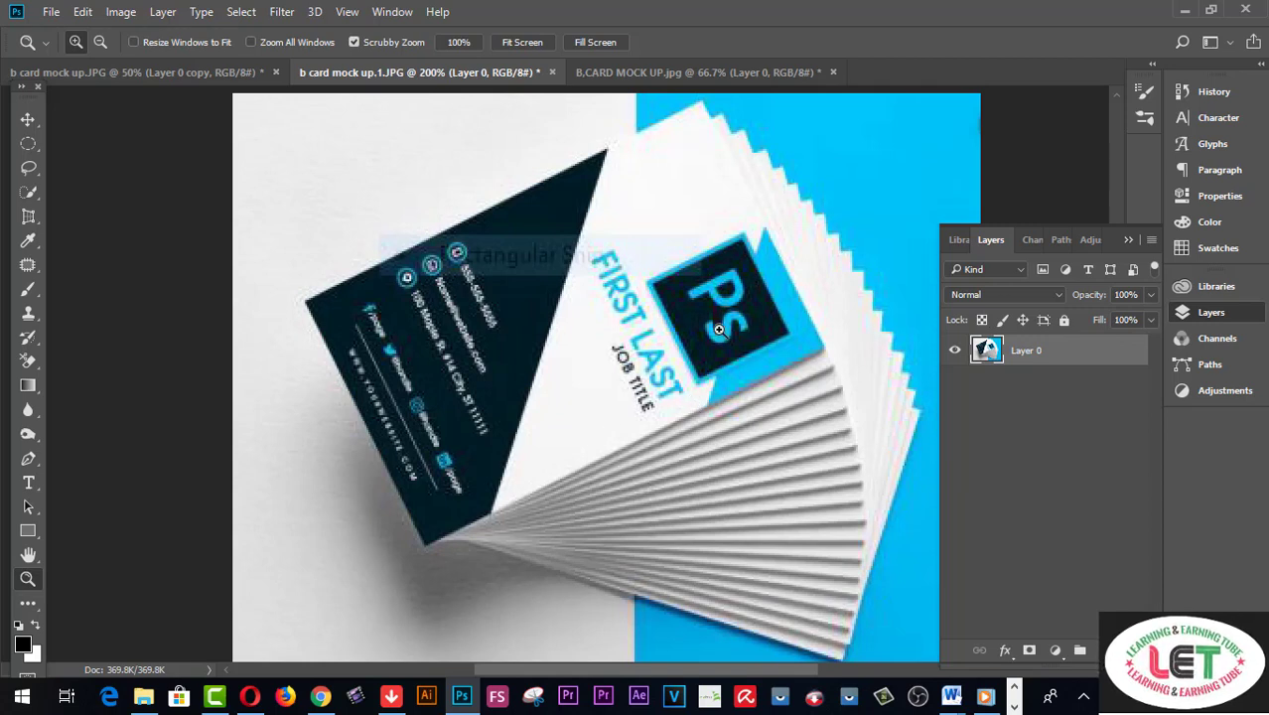
mouse_move(320, 696)
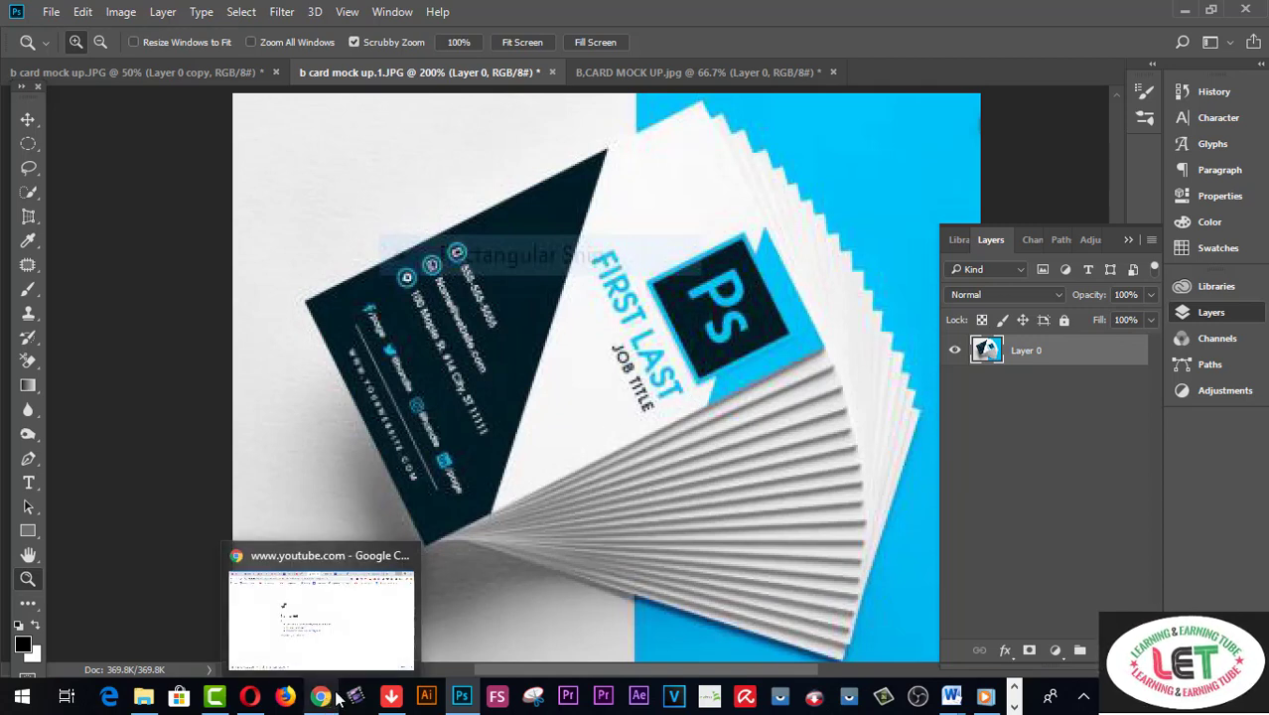
click(367, 615)
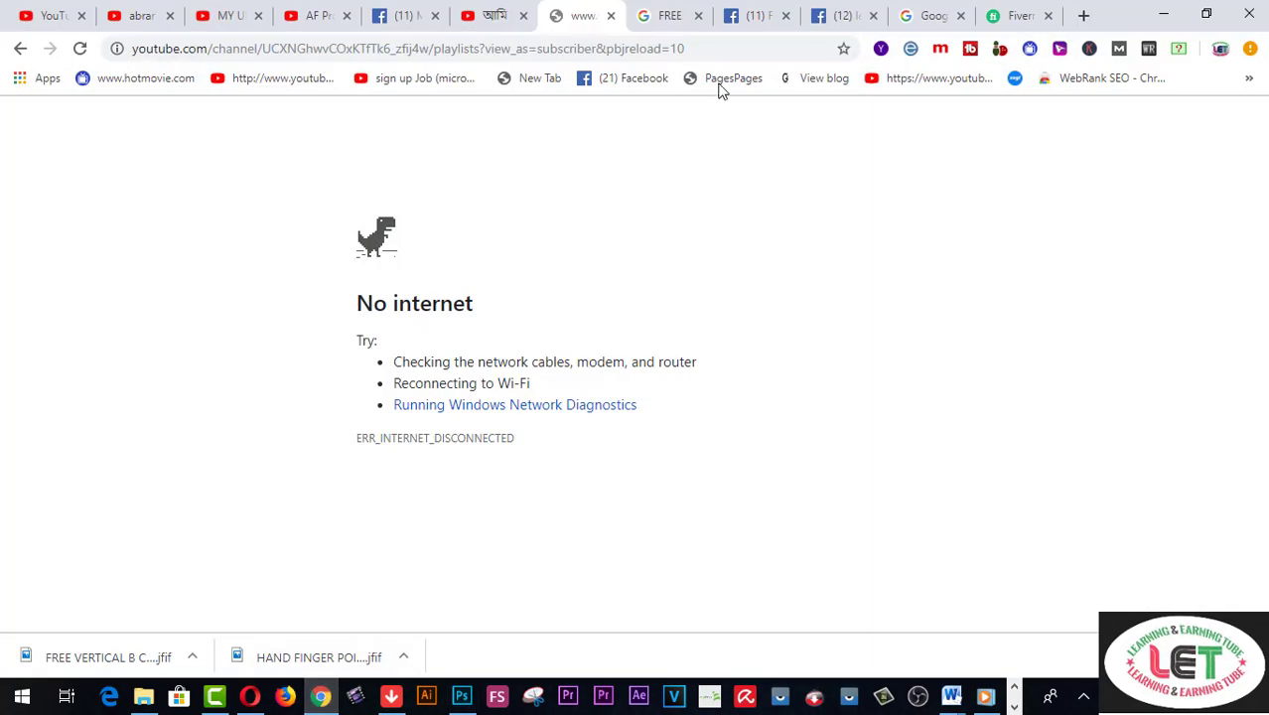
Browse the FREE BUSINESS CARD image results with the Free Vertical Business Card Template preview.
click(671, 16)
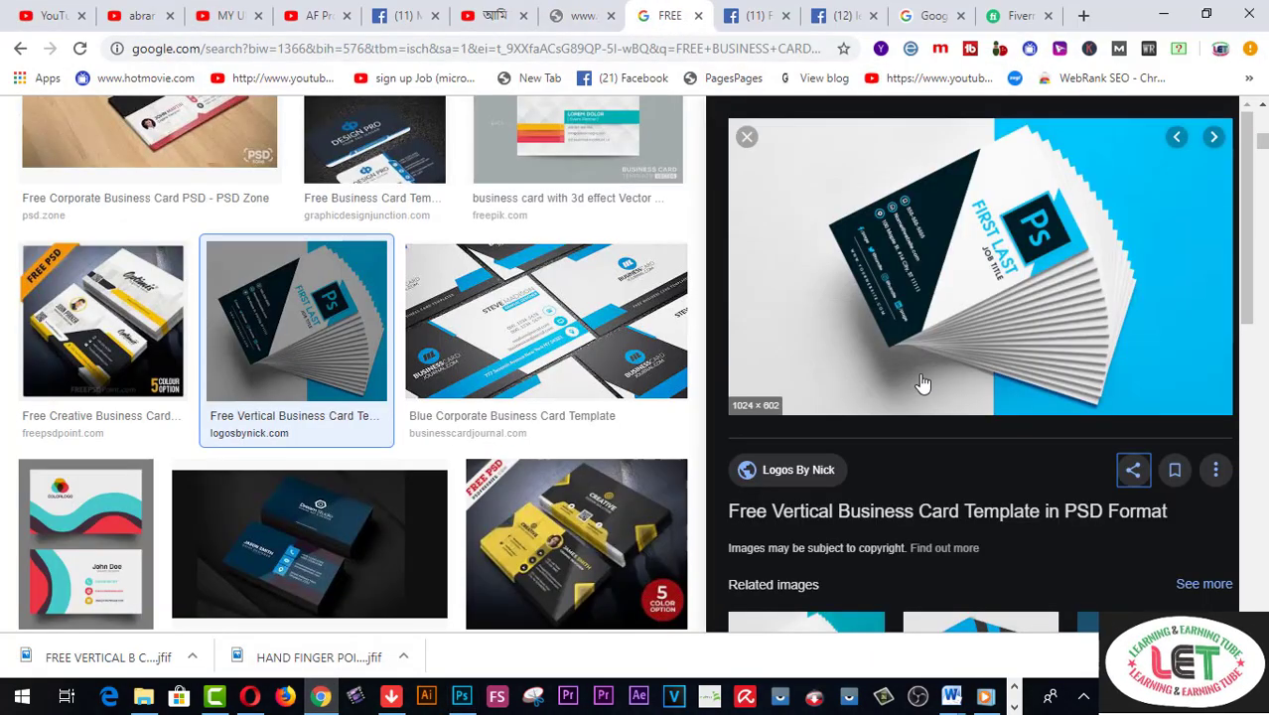
scroll(566, 404, down, 3)
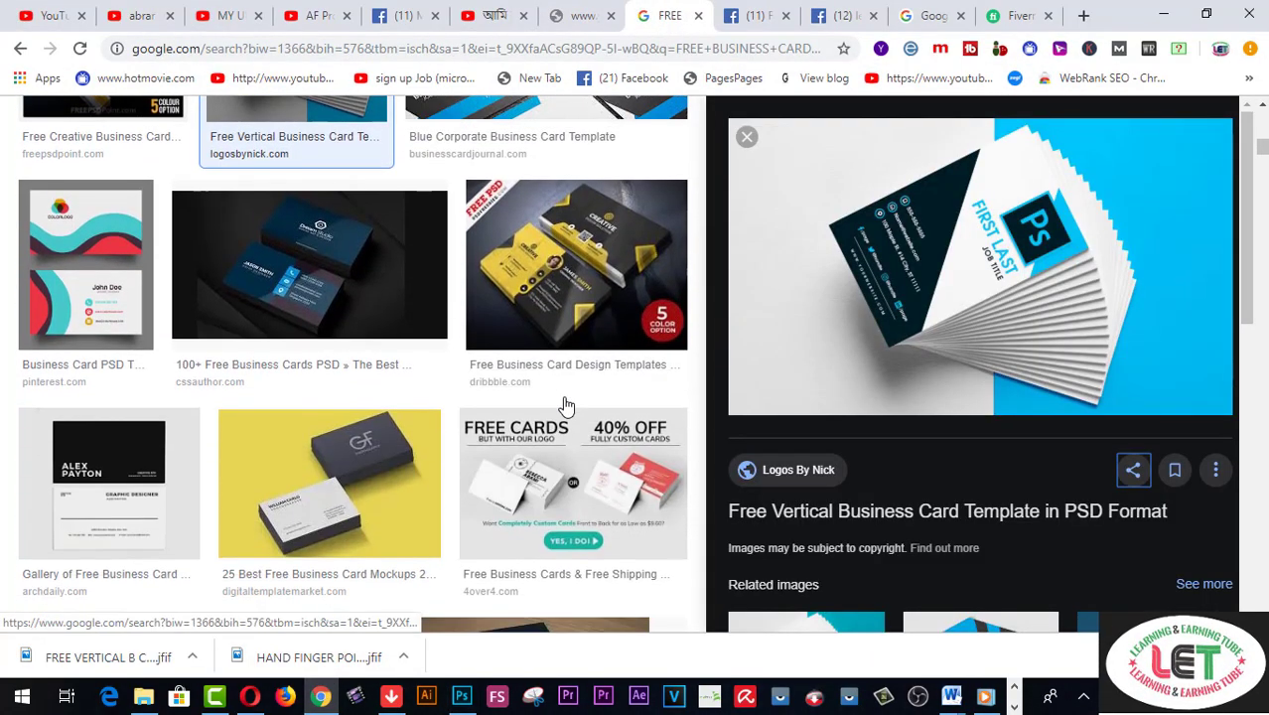
scroll(566, 405, down, 2)
scroll(566, 404, down, 1)
scroll(566, 404, down, 2)
scroll(566, 404, down, 2)
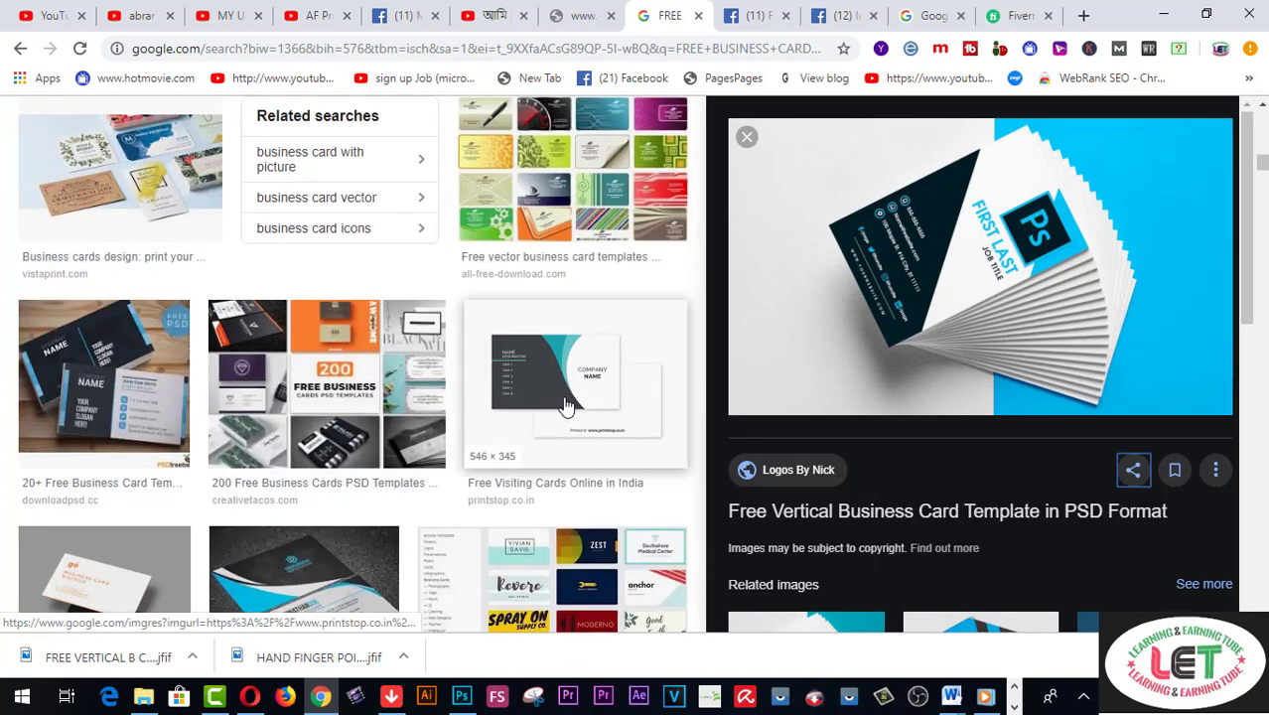
scroll(566, 405, up, 3)
scroll(565, 405, up, 3)
scroll(566, 405, up, 3)
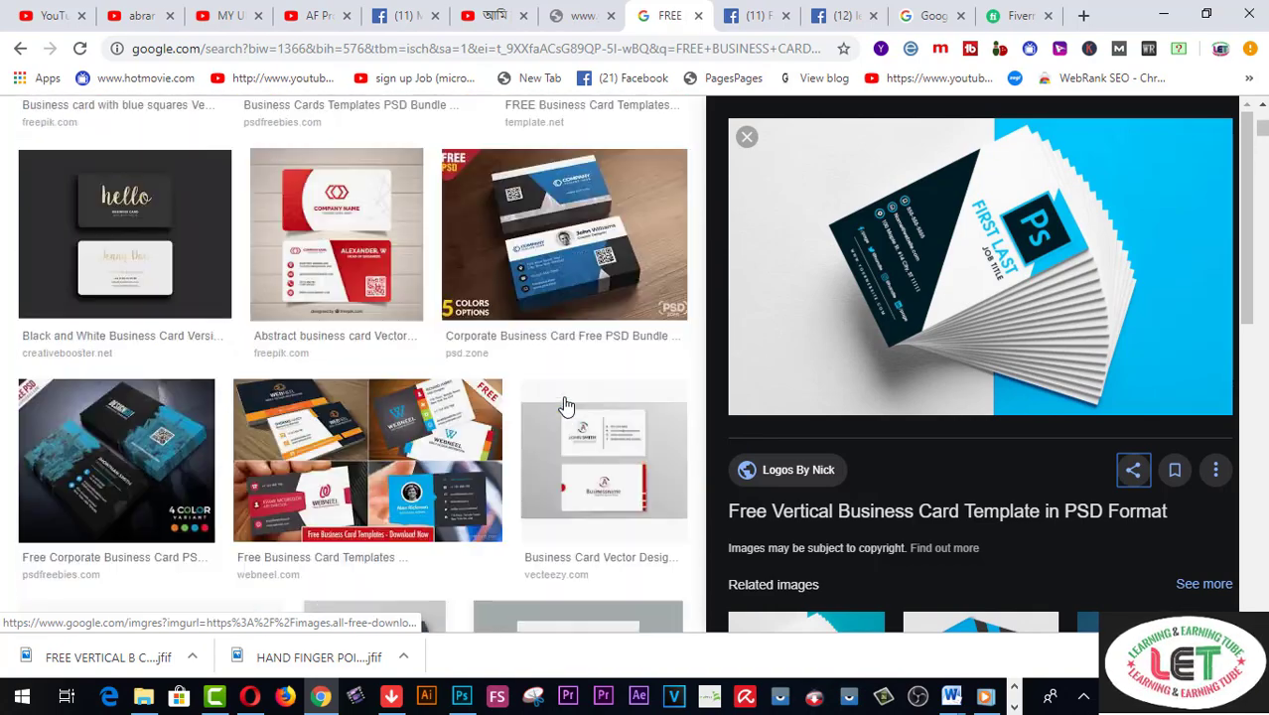
scroll(496, 367, up, 2)
scroll(422, 325, up, 2)
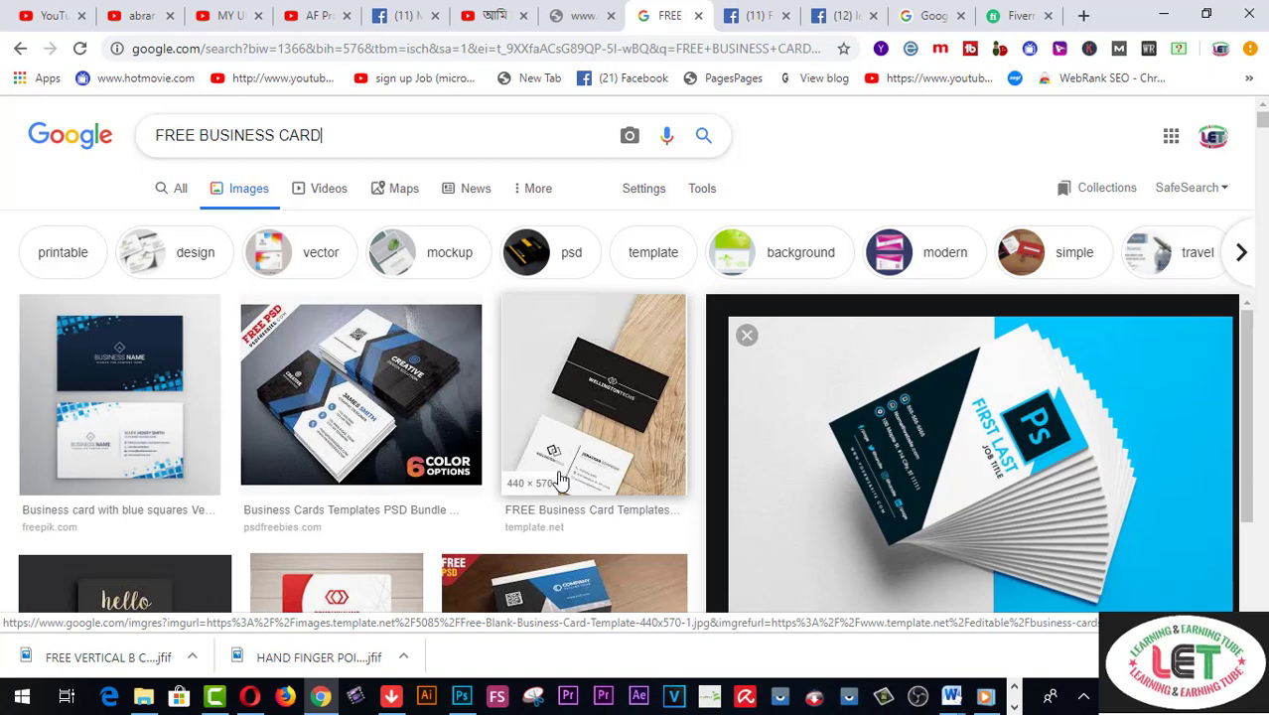
scroll(568, 480, down, 1)
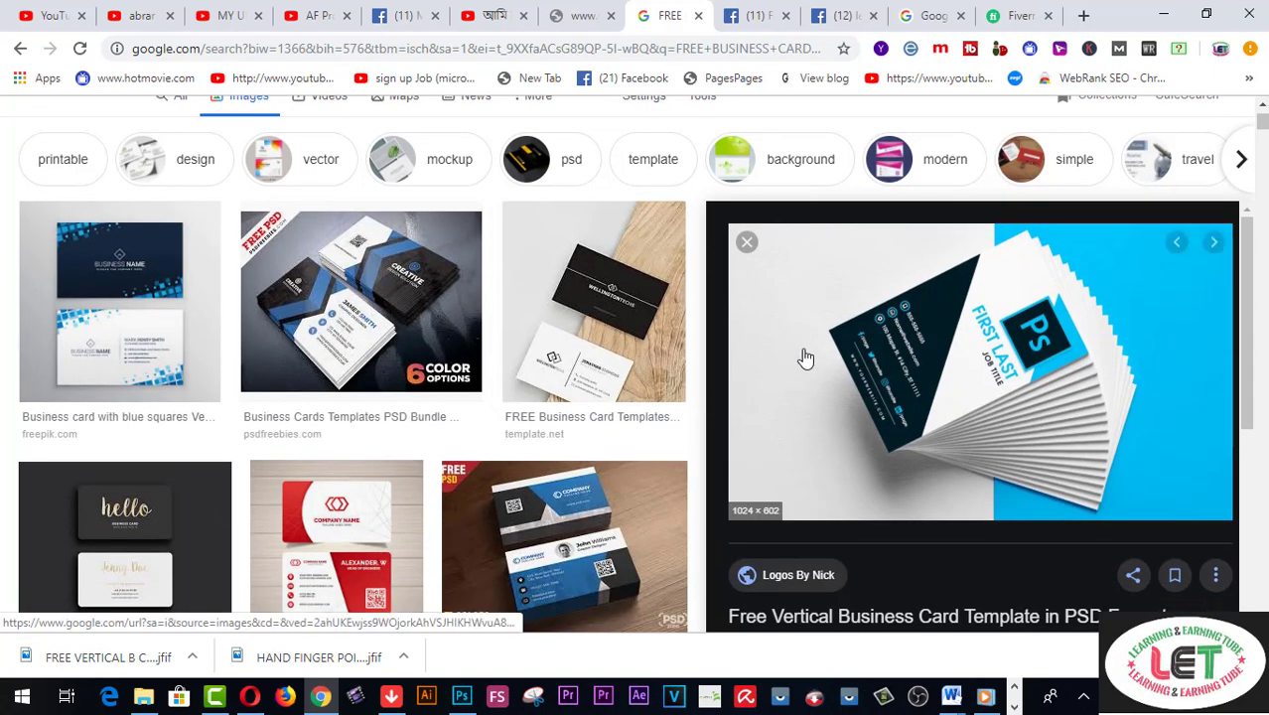
Open the card preview's logosbynick.com source page in a new tab, then return to Google Images.
right_click(850, 323)
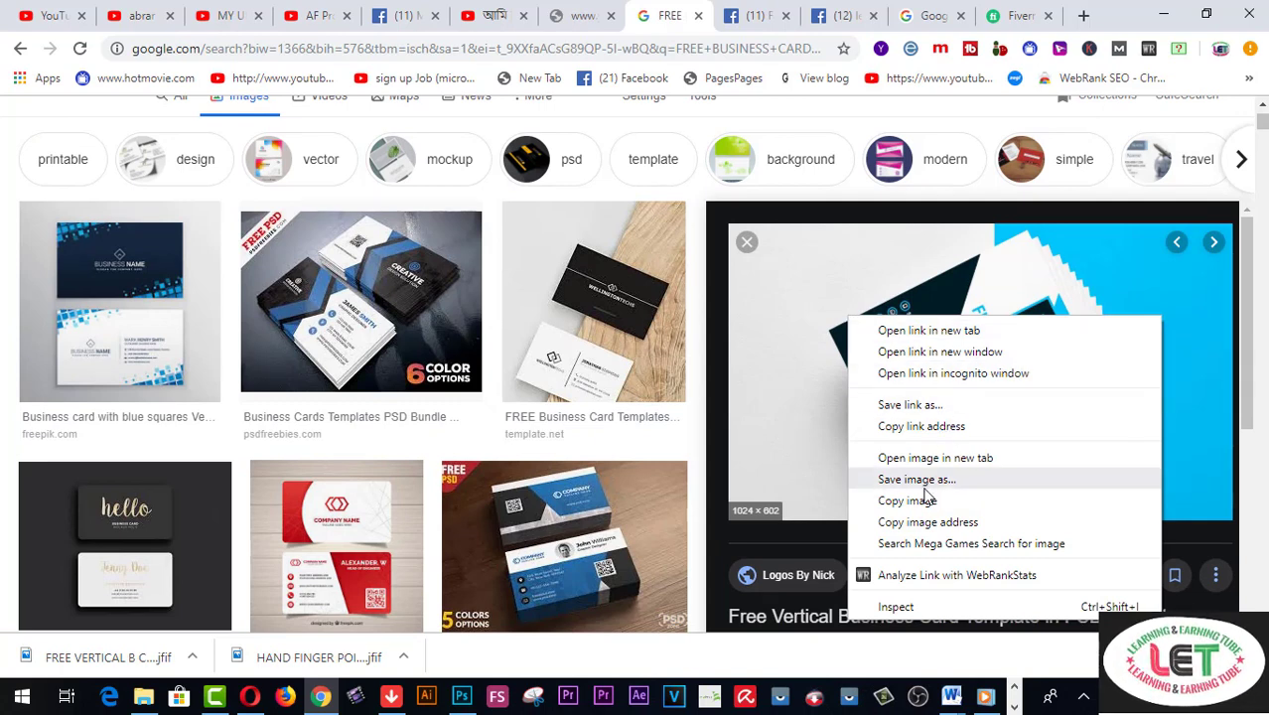
click(926, 286)
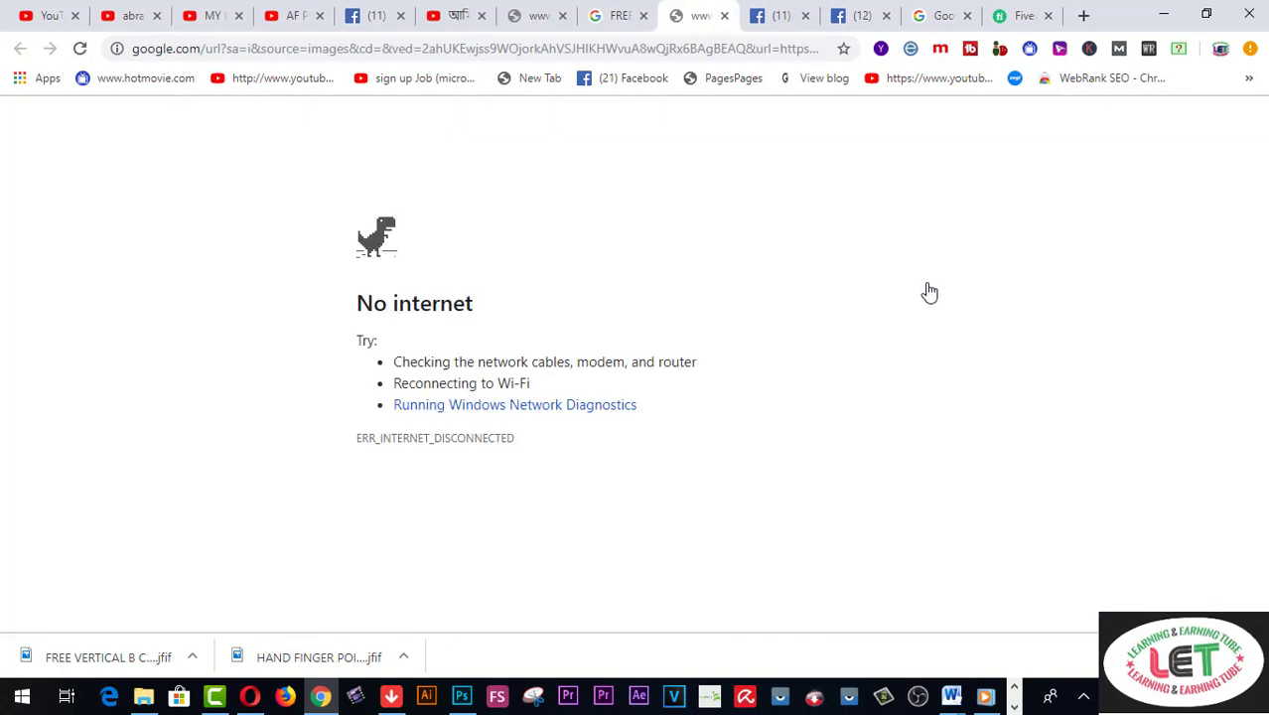
scroll(702, 368, down, 1)
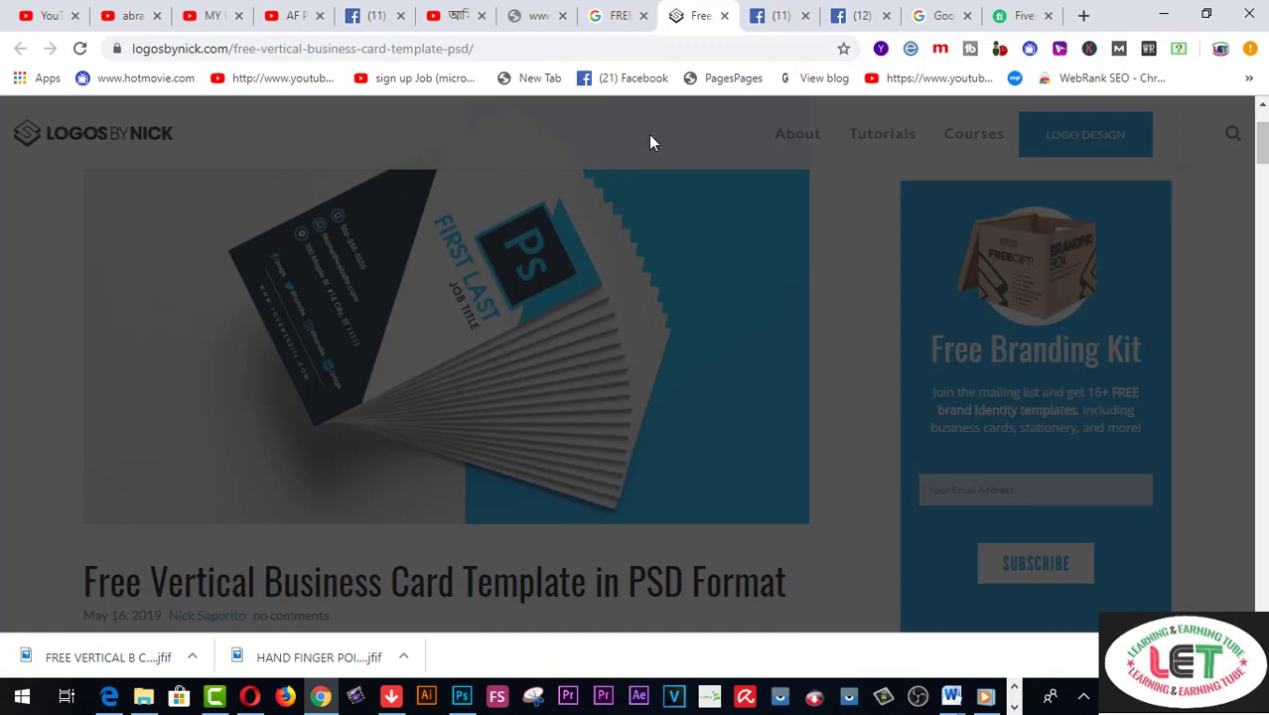
click(619, 17)
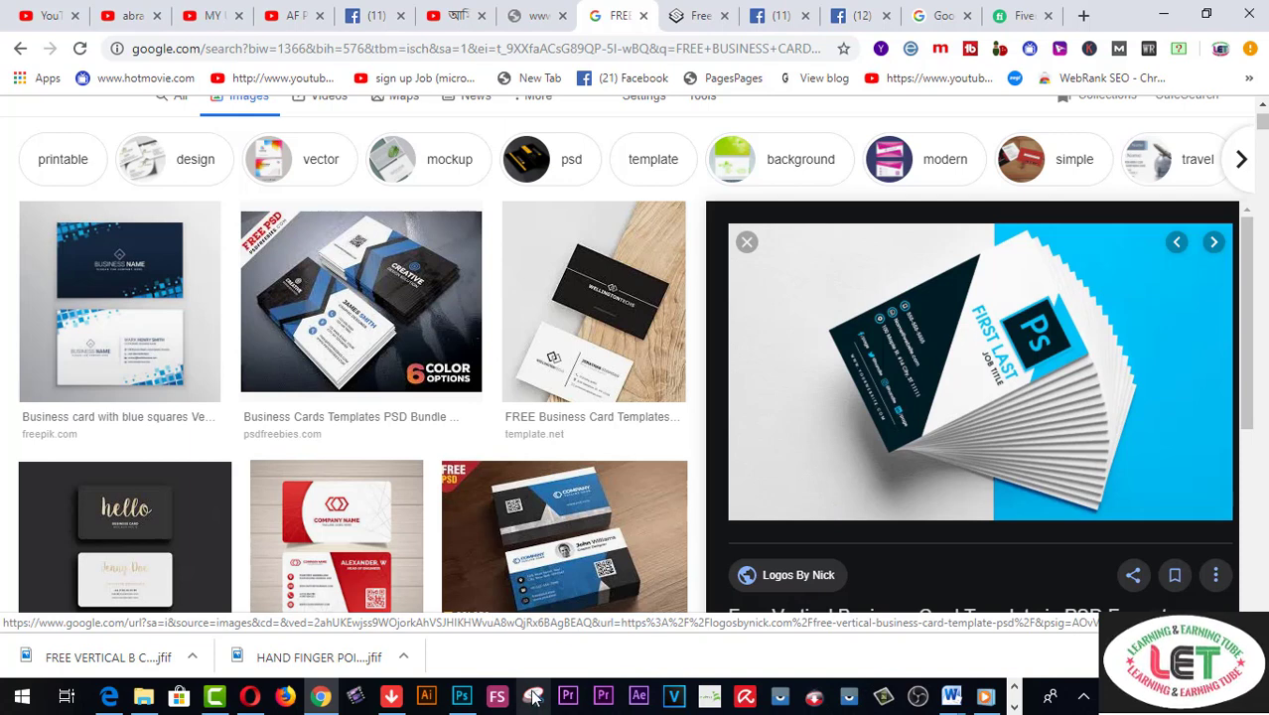
Take a rectangular Snipping Tool capture of the fanned business card photo.
click(533, 698)
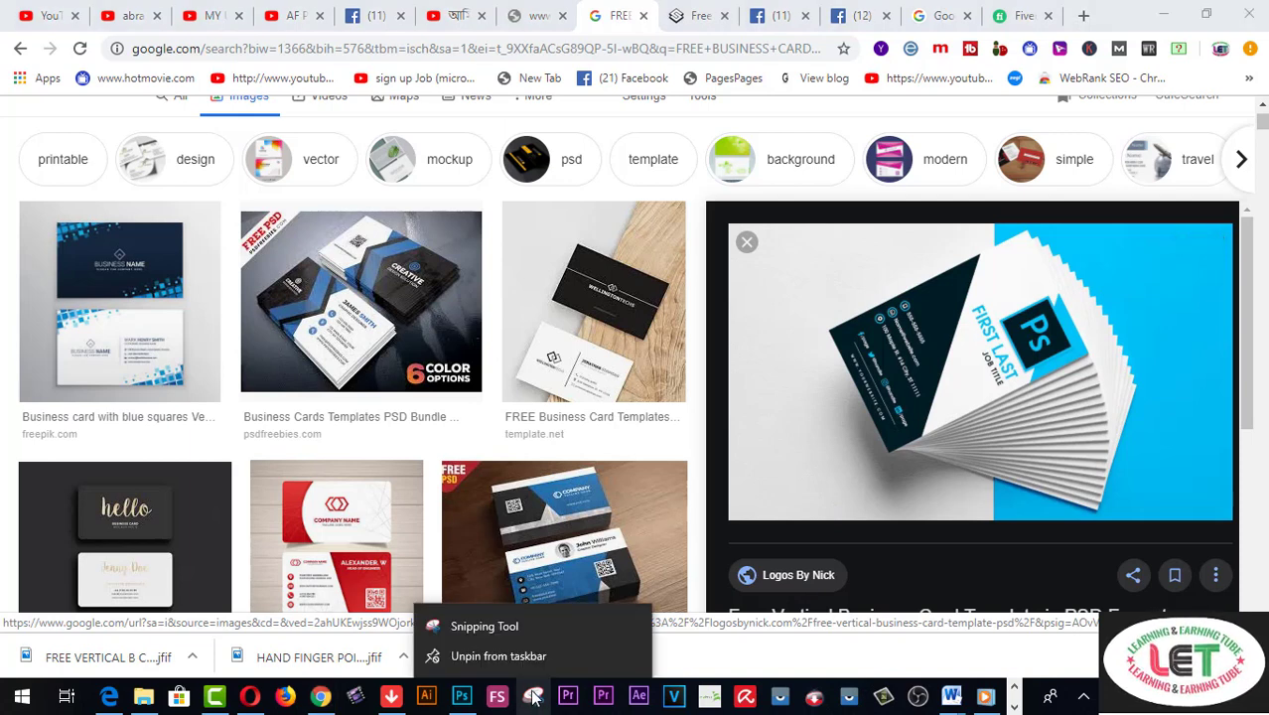
click(504, 623)
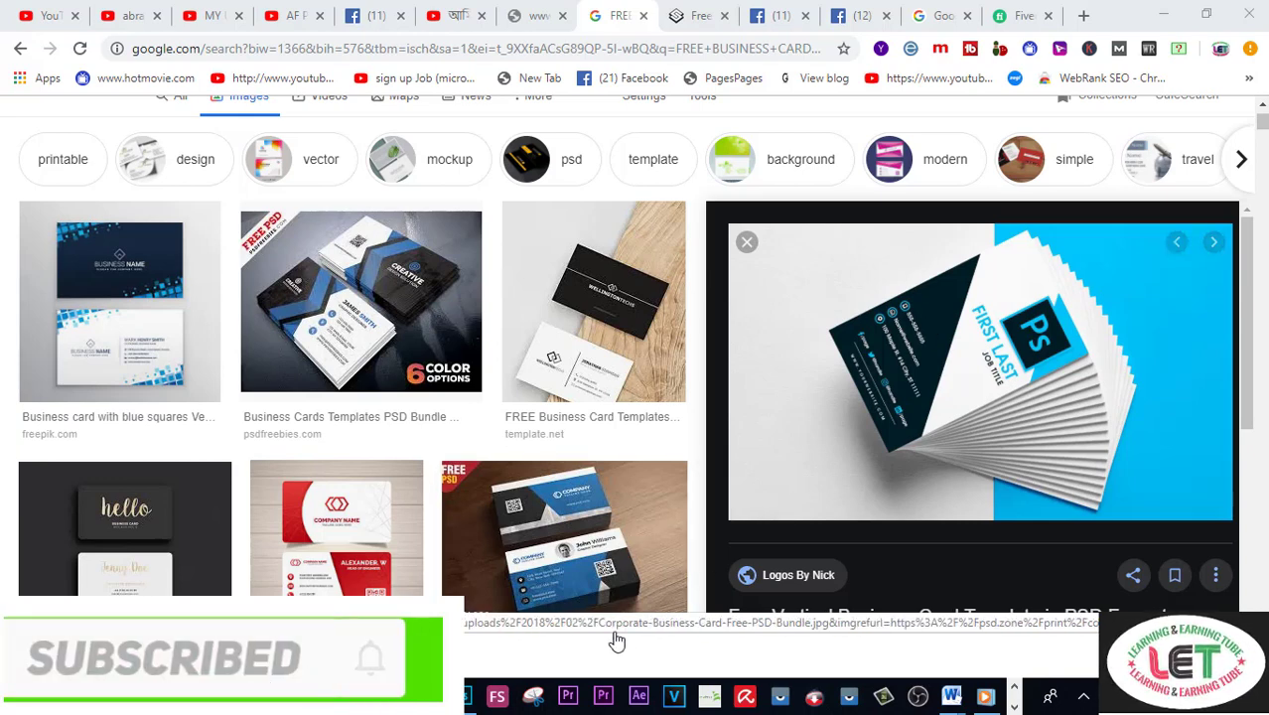
right_click(536, 699)
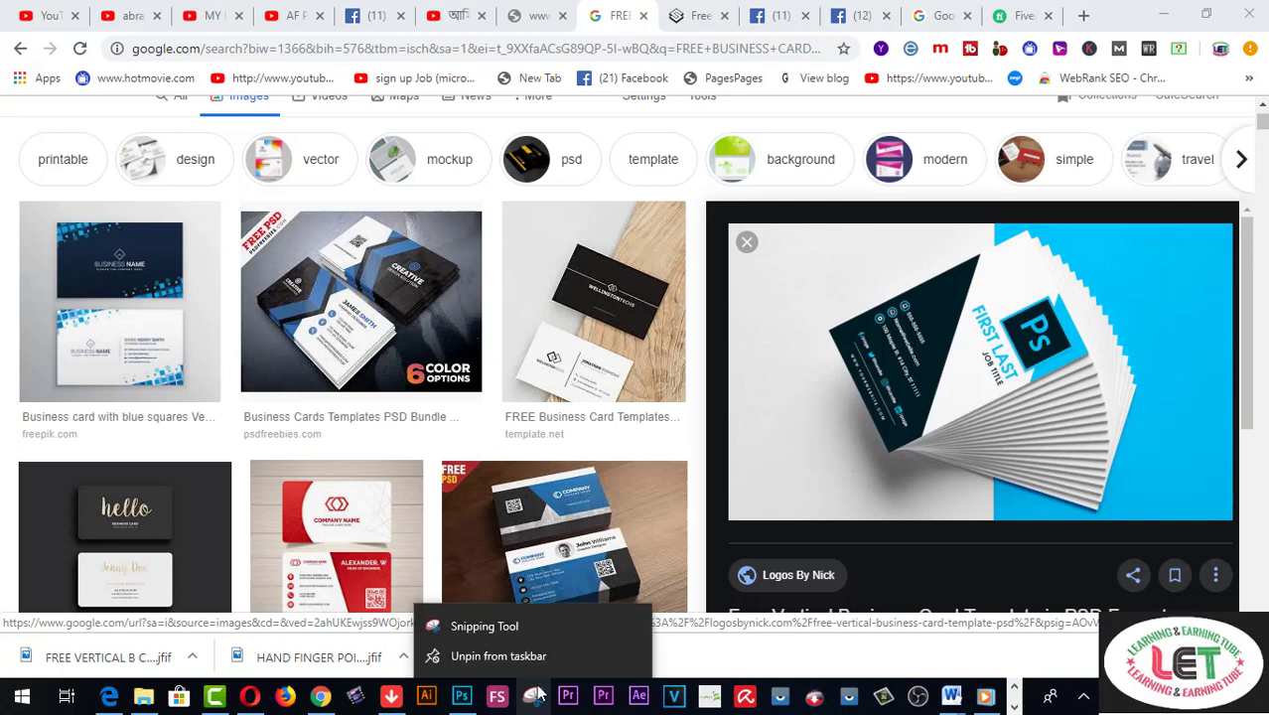
click(522, 626)
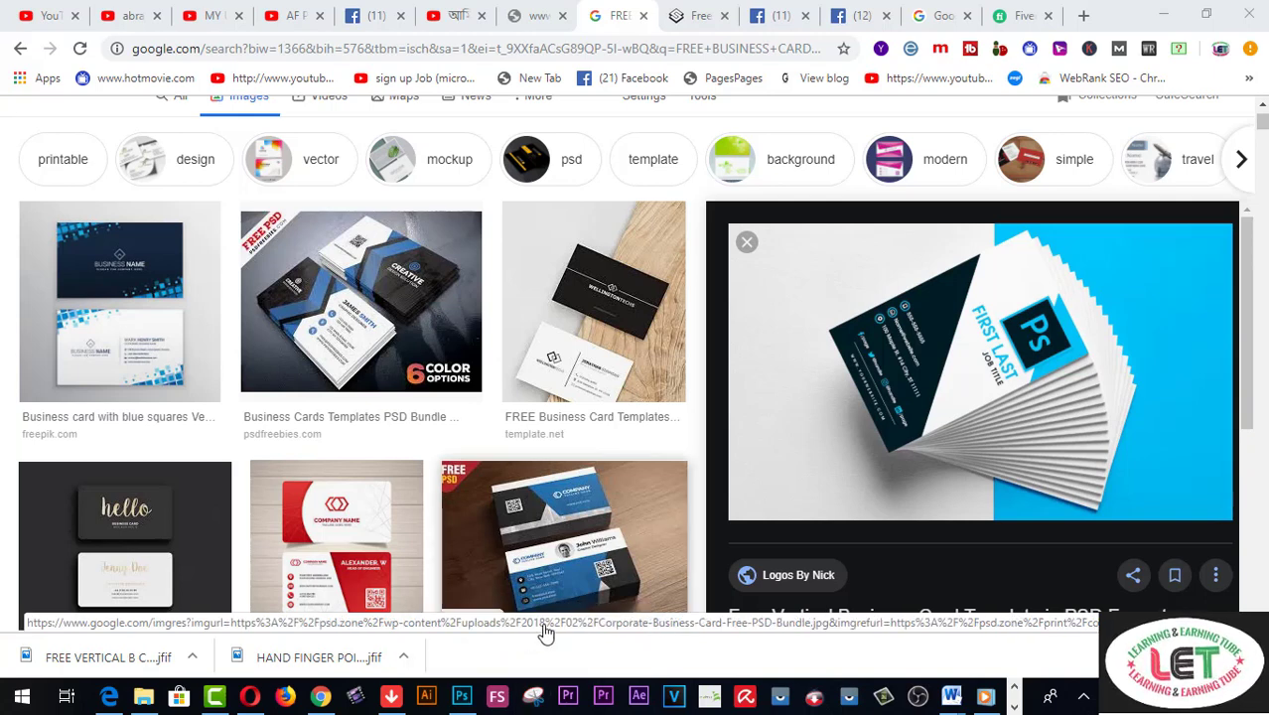
mouse_move(980, 371)
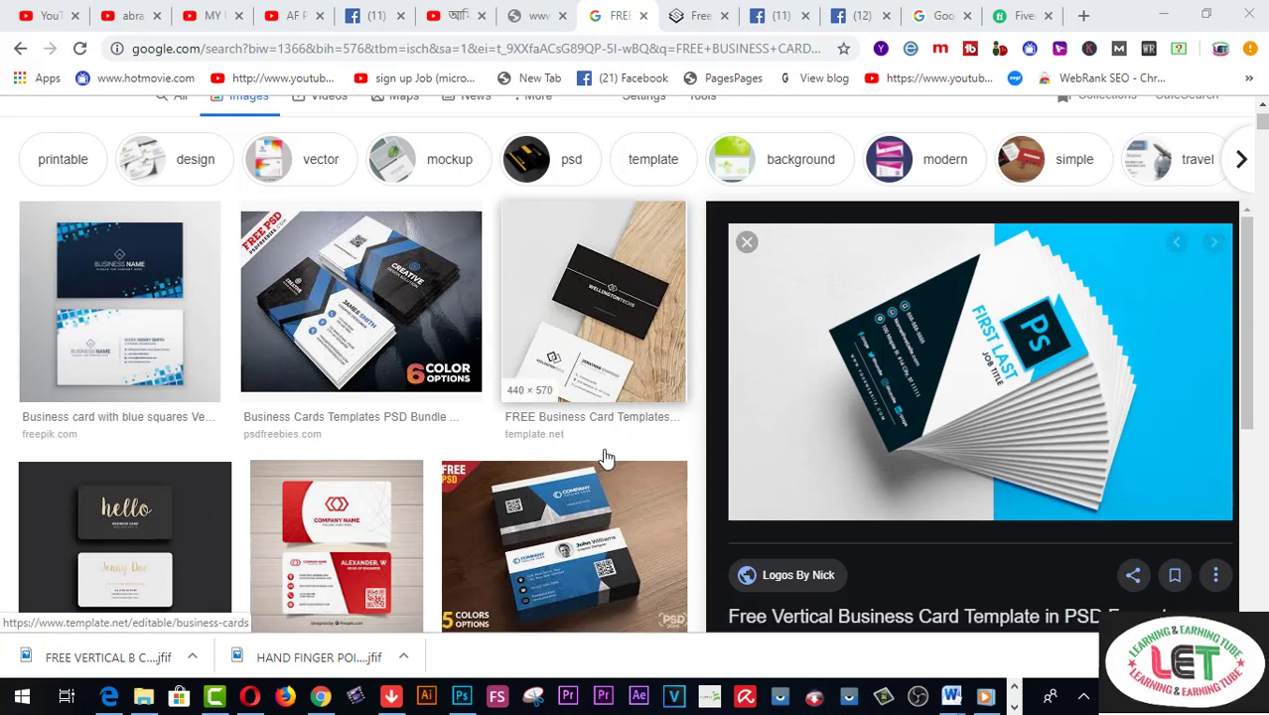
click(533, 698)
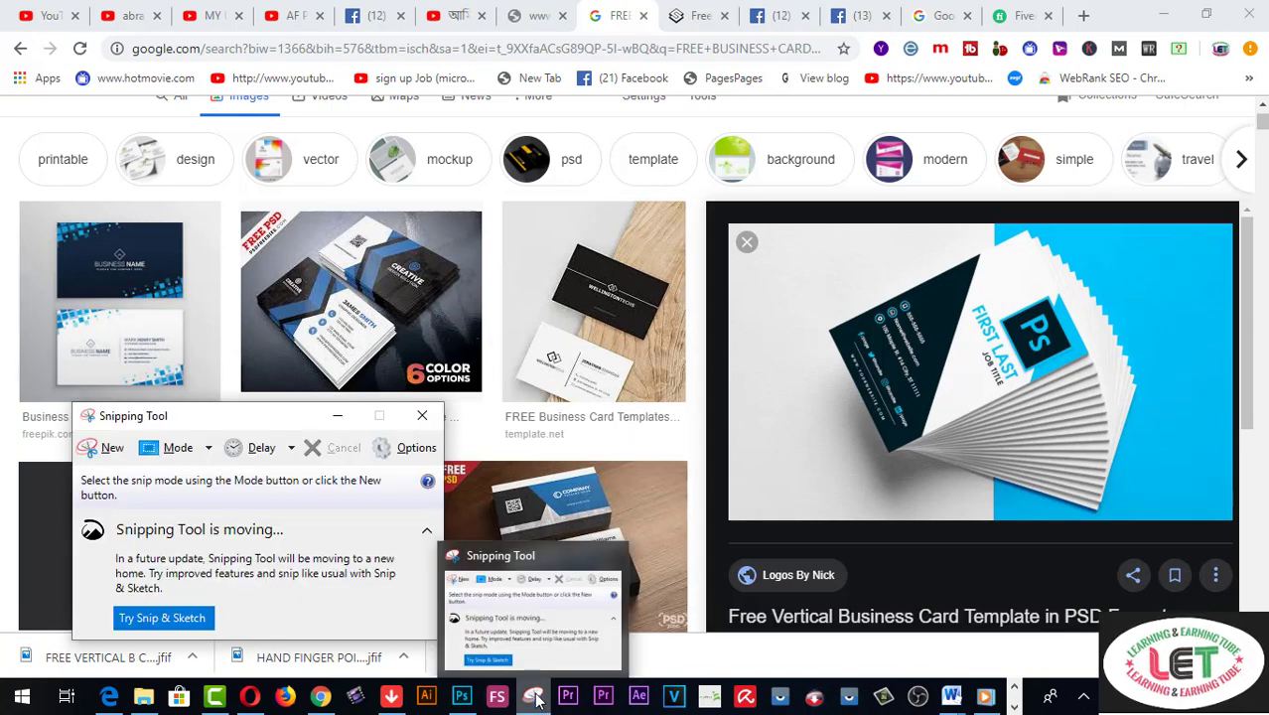
click(210, 449)
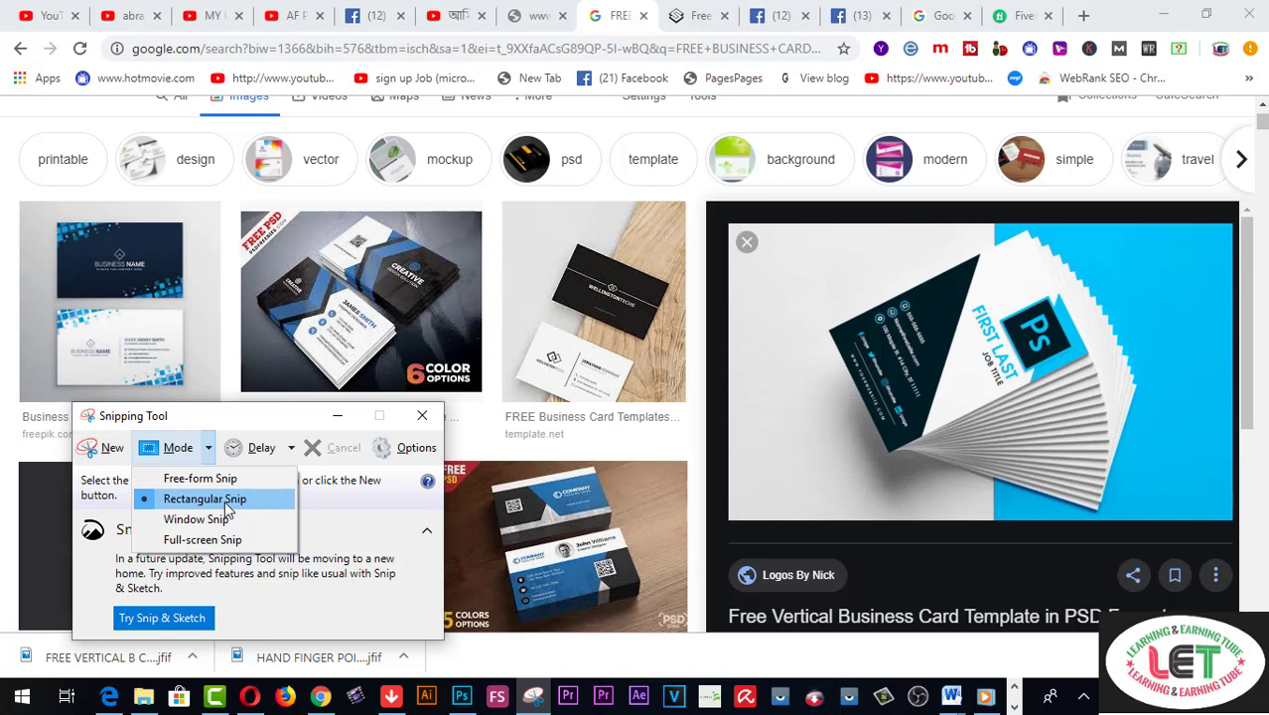
click(220, 499)
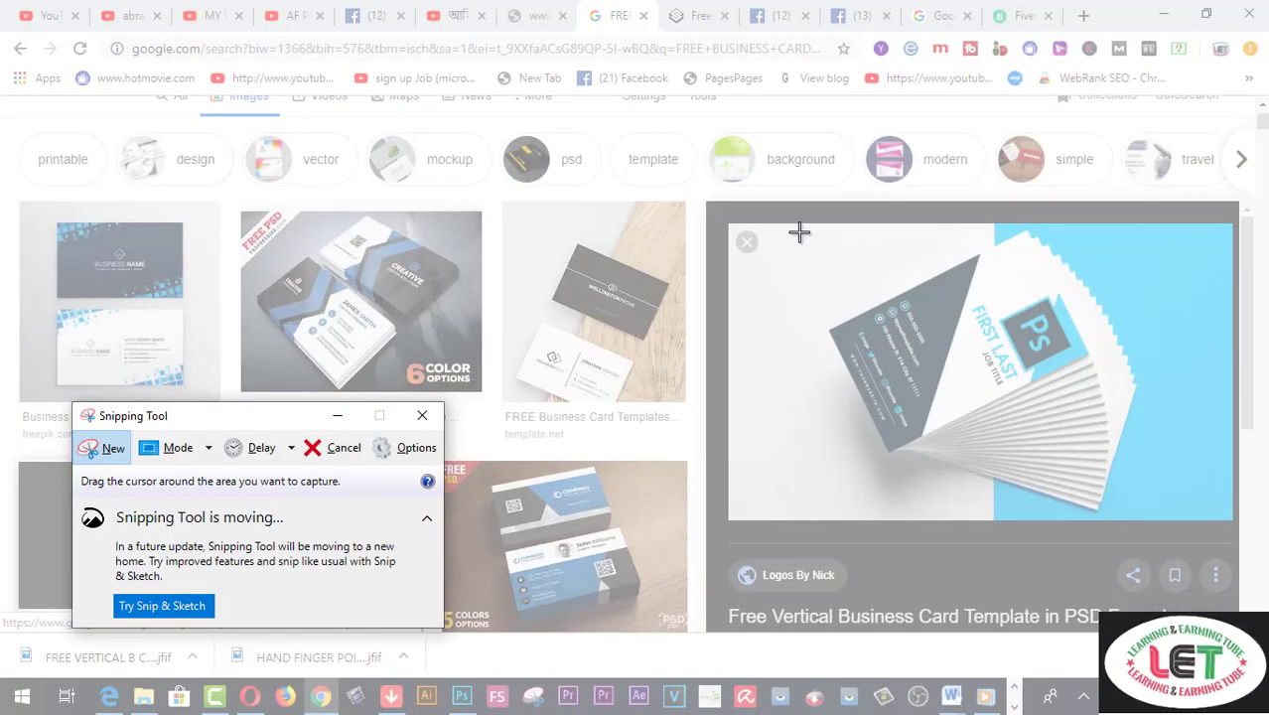
drag(771, 230, 1217, 514)
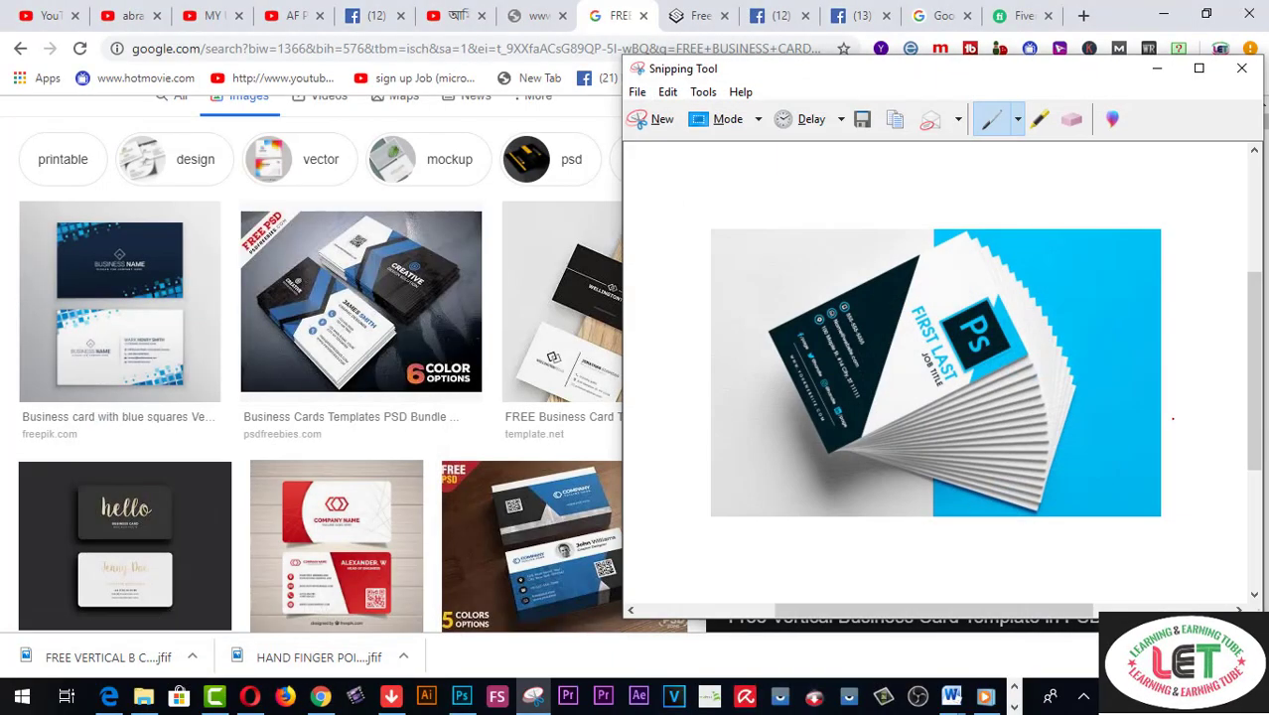
Save the capture to Pictures as a JPEG named MOCK UP.
click(638, 92)
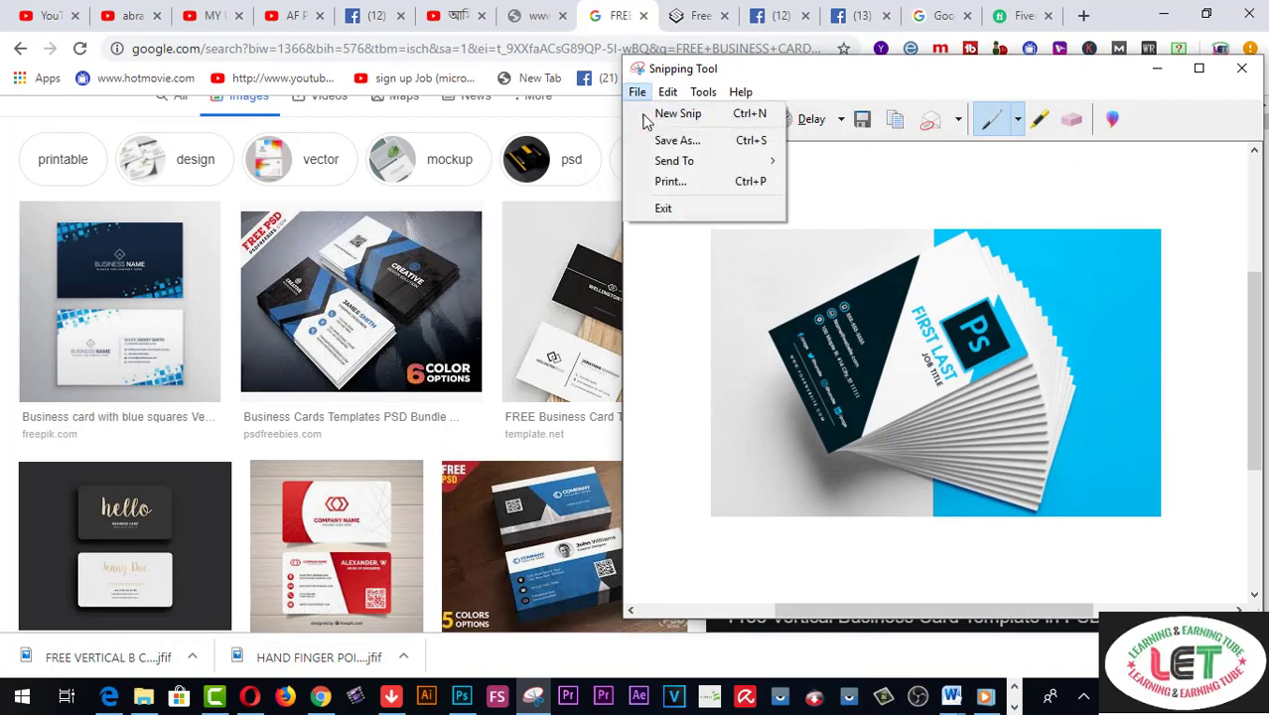
click(675, 141)
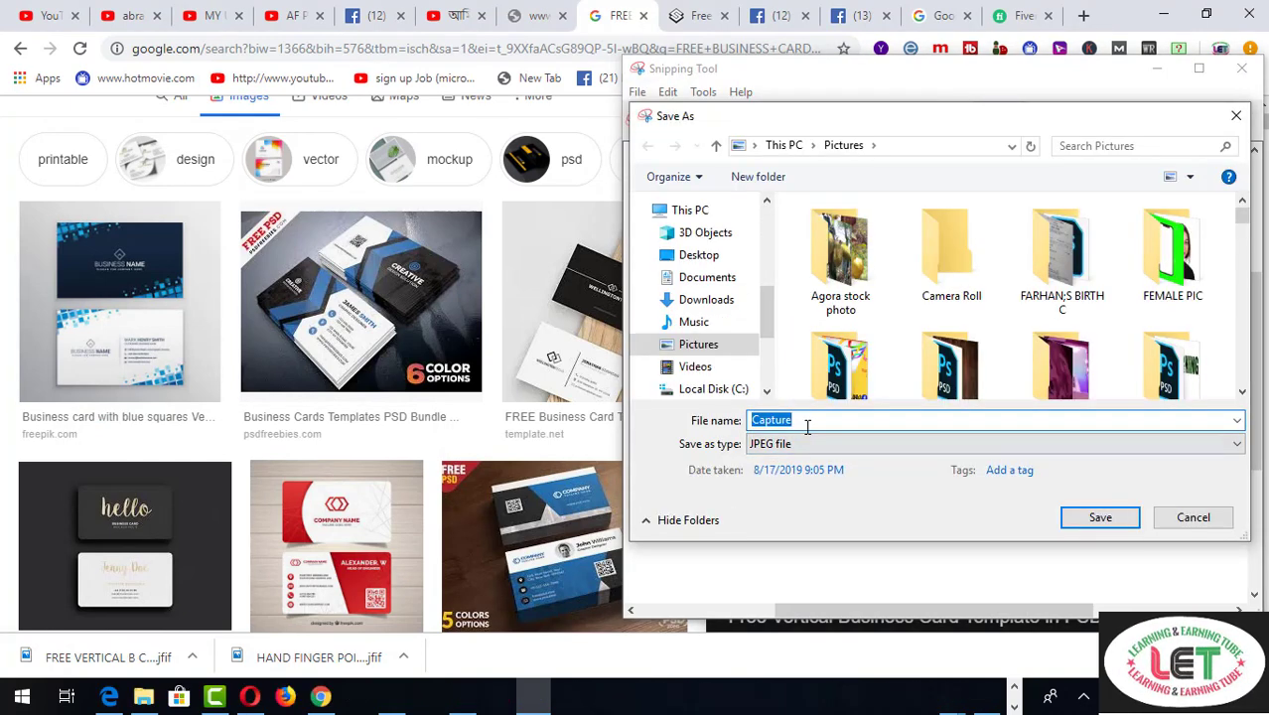
text(MO)
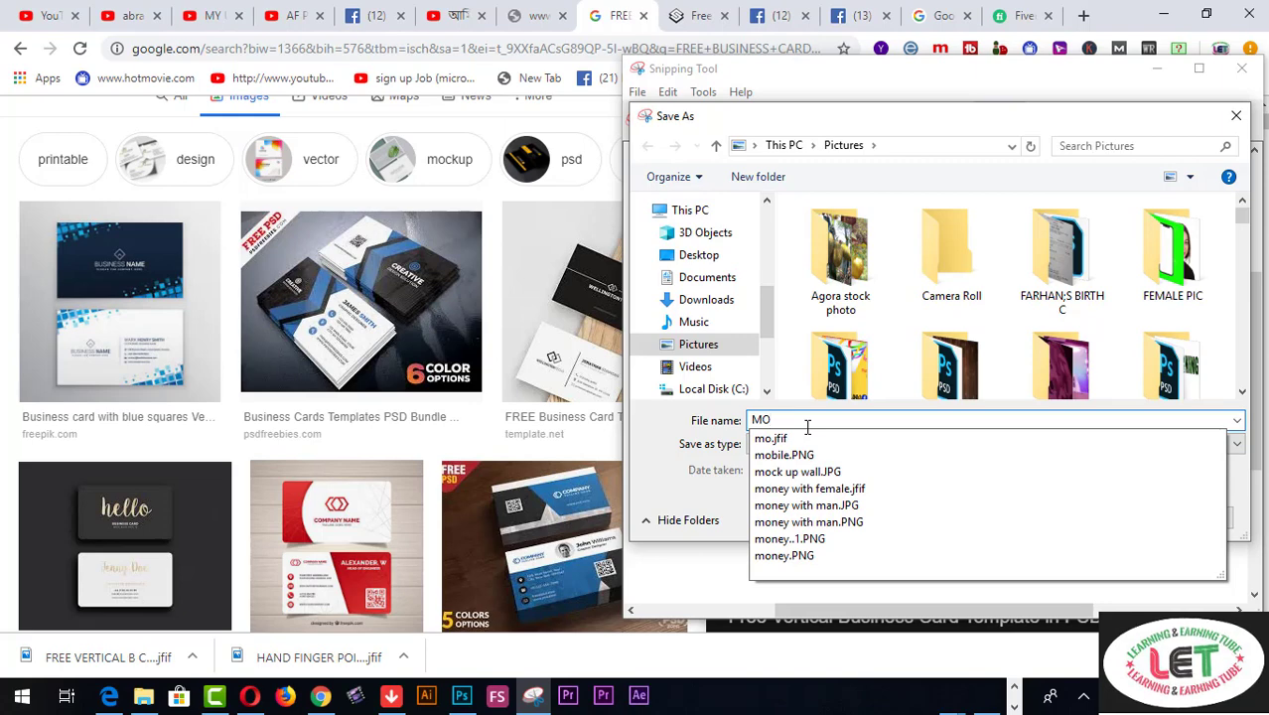
text(CK U)
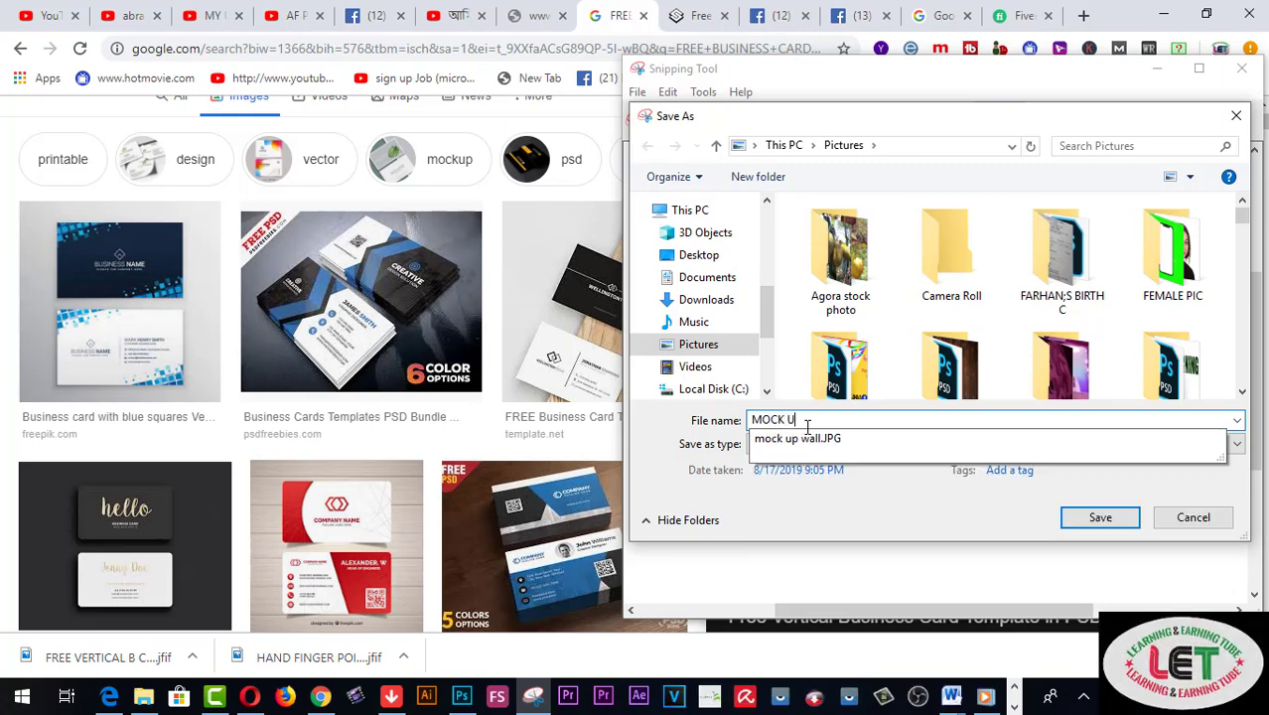
text(P)
key(Return)
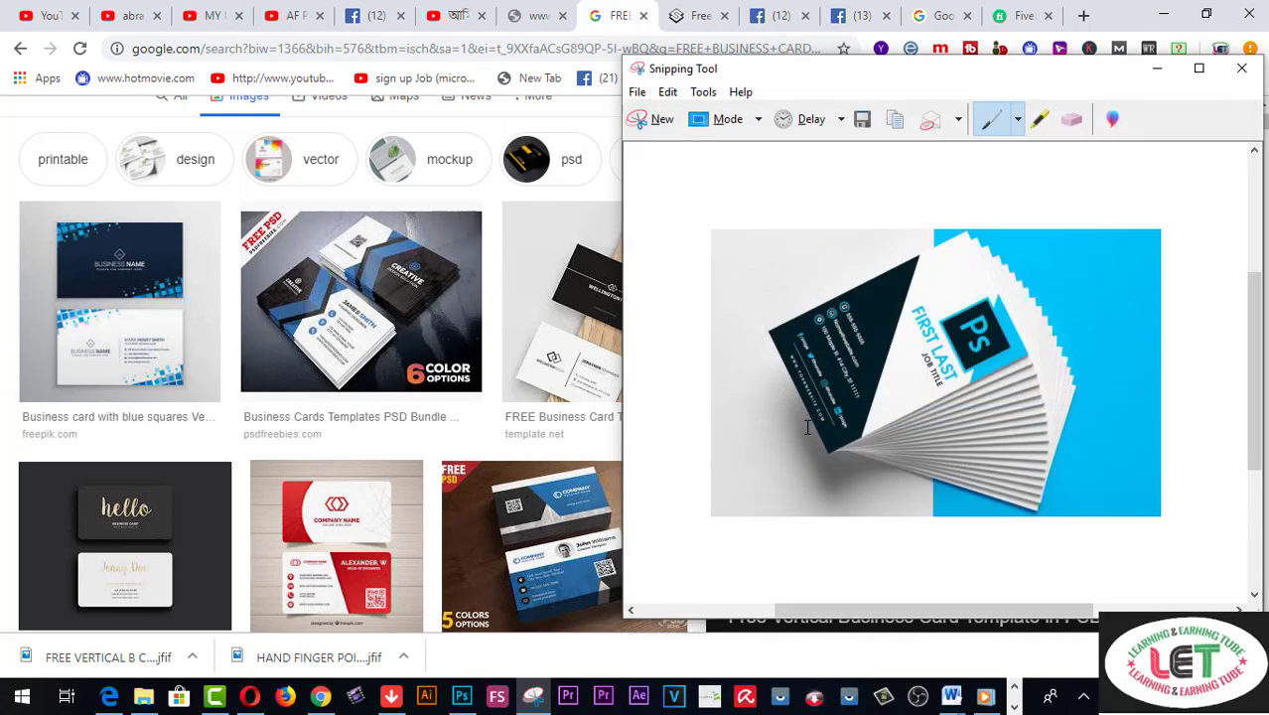
Minimize Snipping Tool and Chrome, duplicate Layer 0 in Photoshop, and open Image Size.
click(1157, 69)
click(1163, 21)
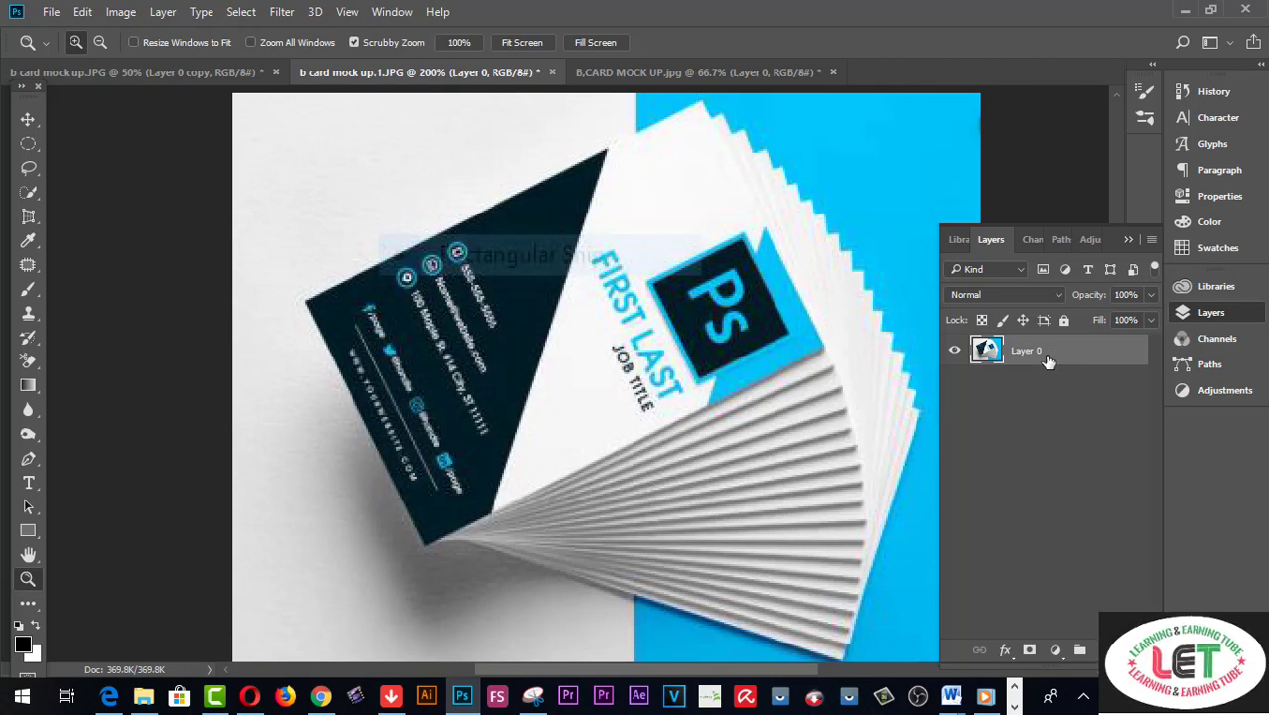
key(ctrl+j)
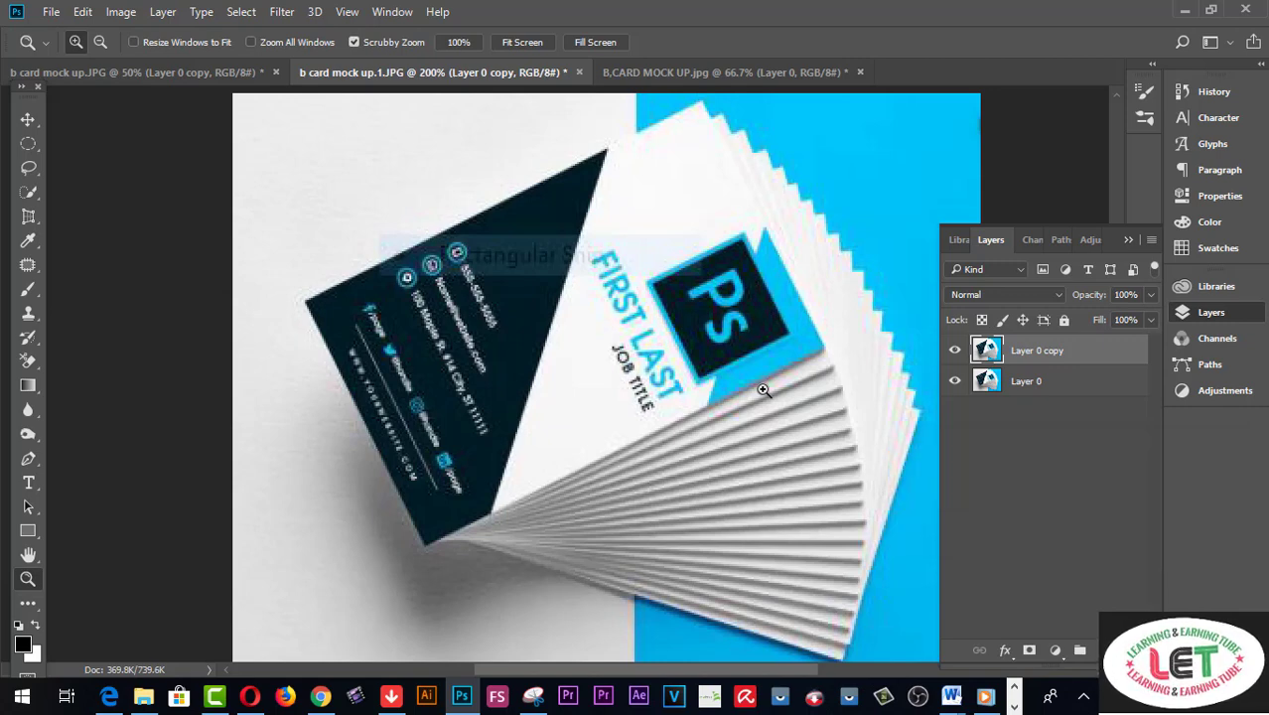
key(ctrl+alt+i)
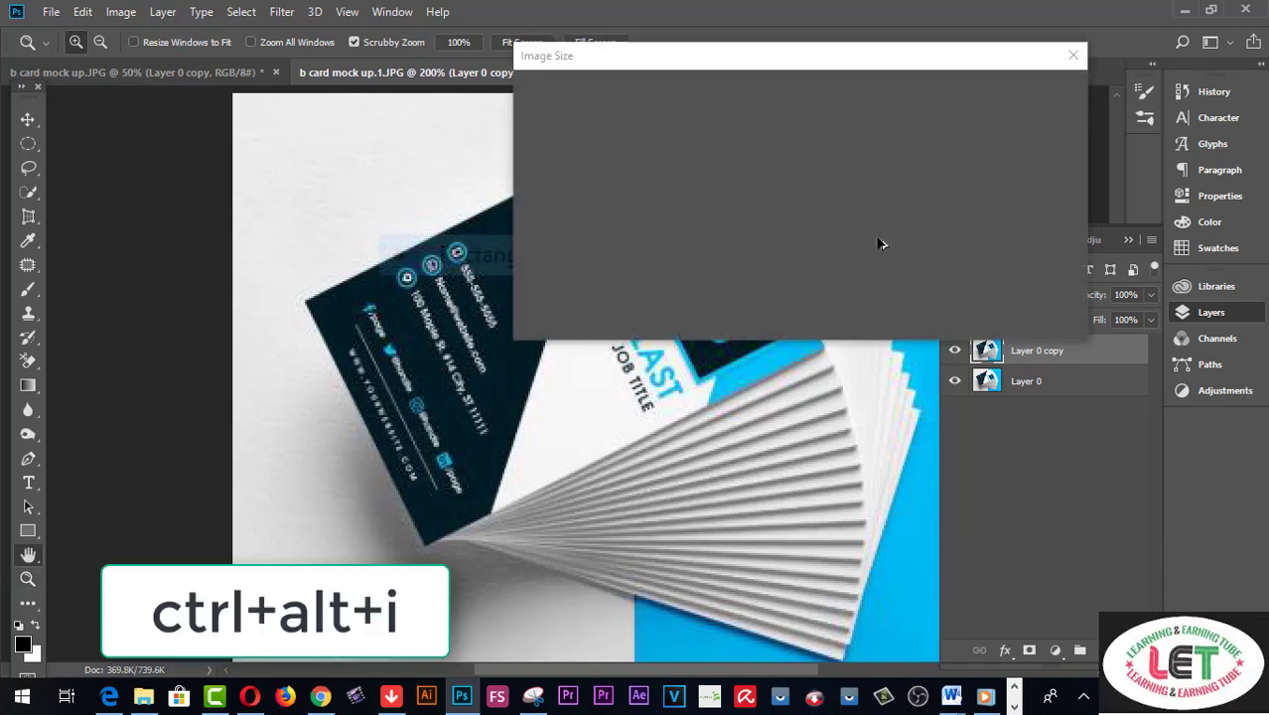
Change the resolution from 96 to 300 pixels/inch, resampling the photo to 1256 × 981 px.
mouse_move(871, 65)
mouse_down()
mouse_move(978, 164)
mouse_move(1012, 275)
mouse_up()
click(1039, 417)
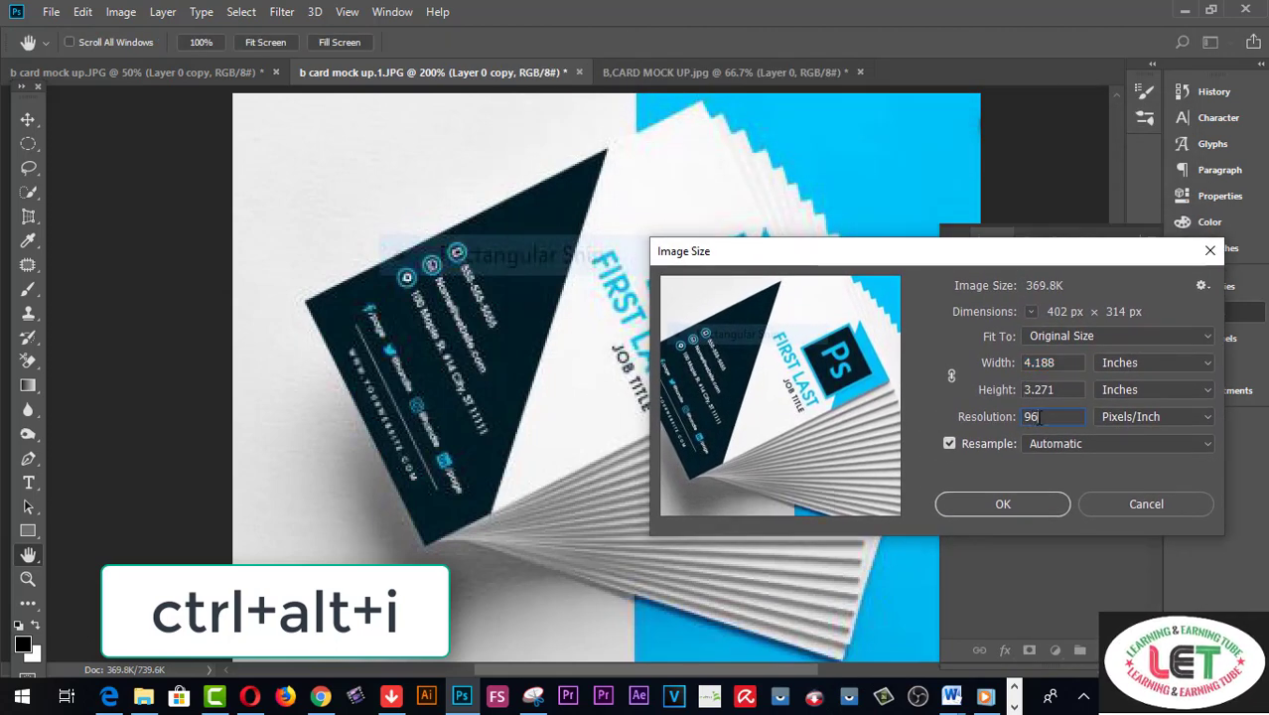
double_click(1039, 417)
text(3)
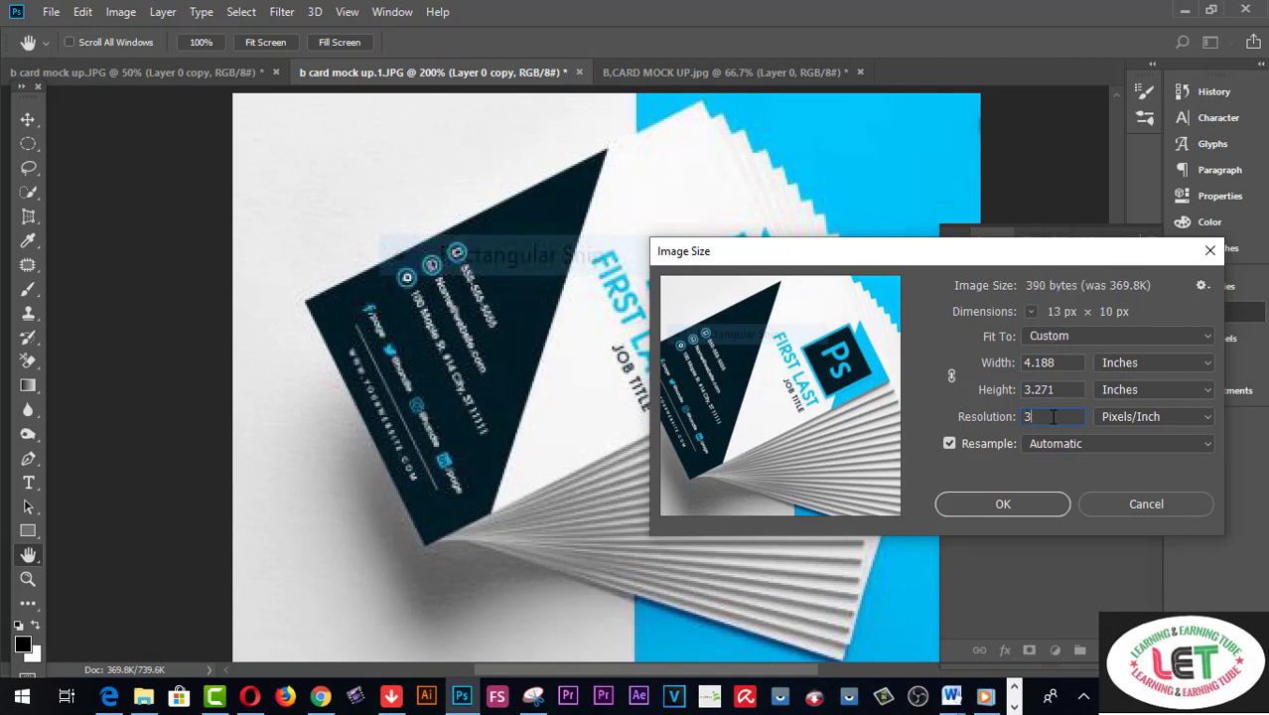
text(00)
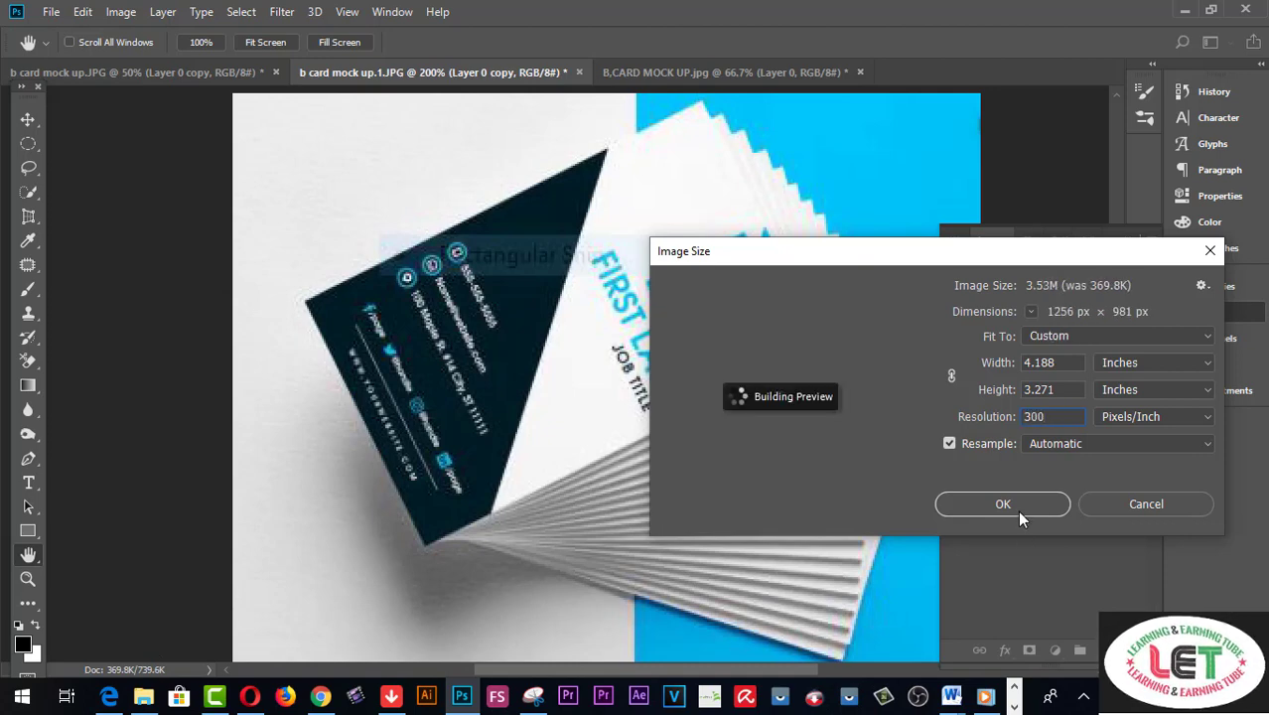
click(1017, 501)
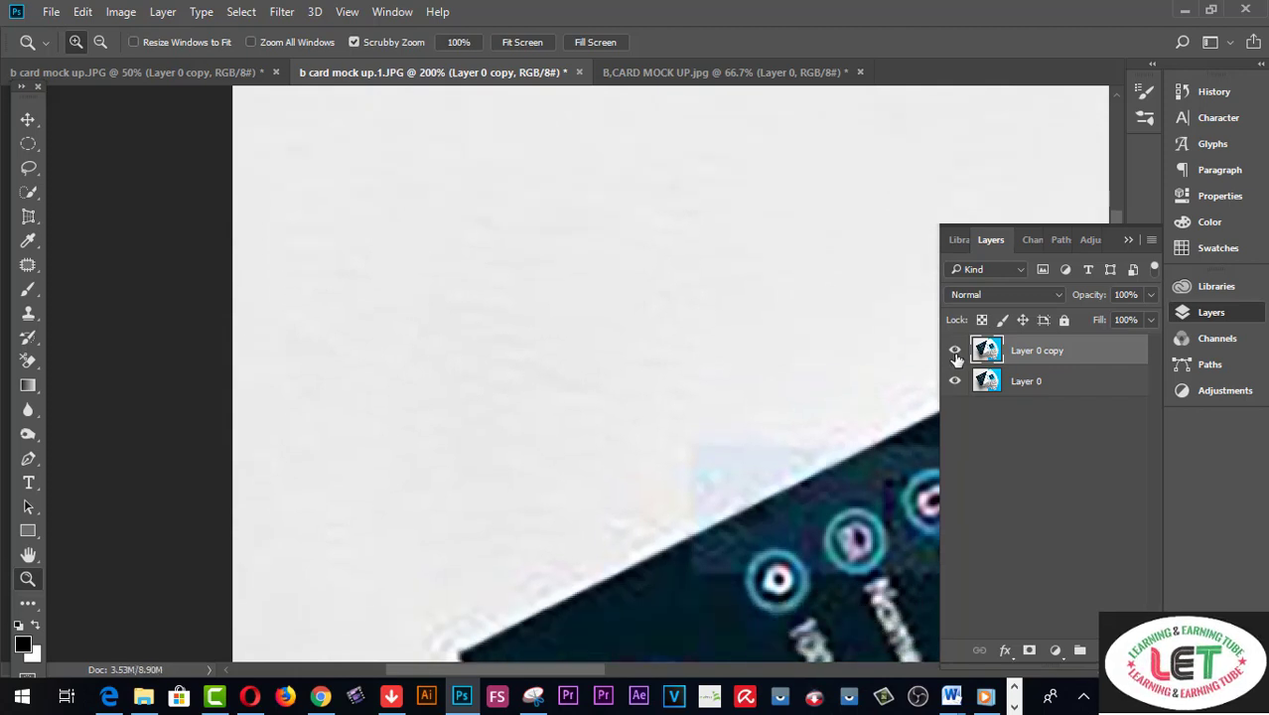
Toggle Layer 0 copy's visibility off and back on, then select the Rectangle tool.
click(955, 353)
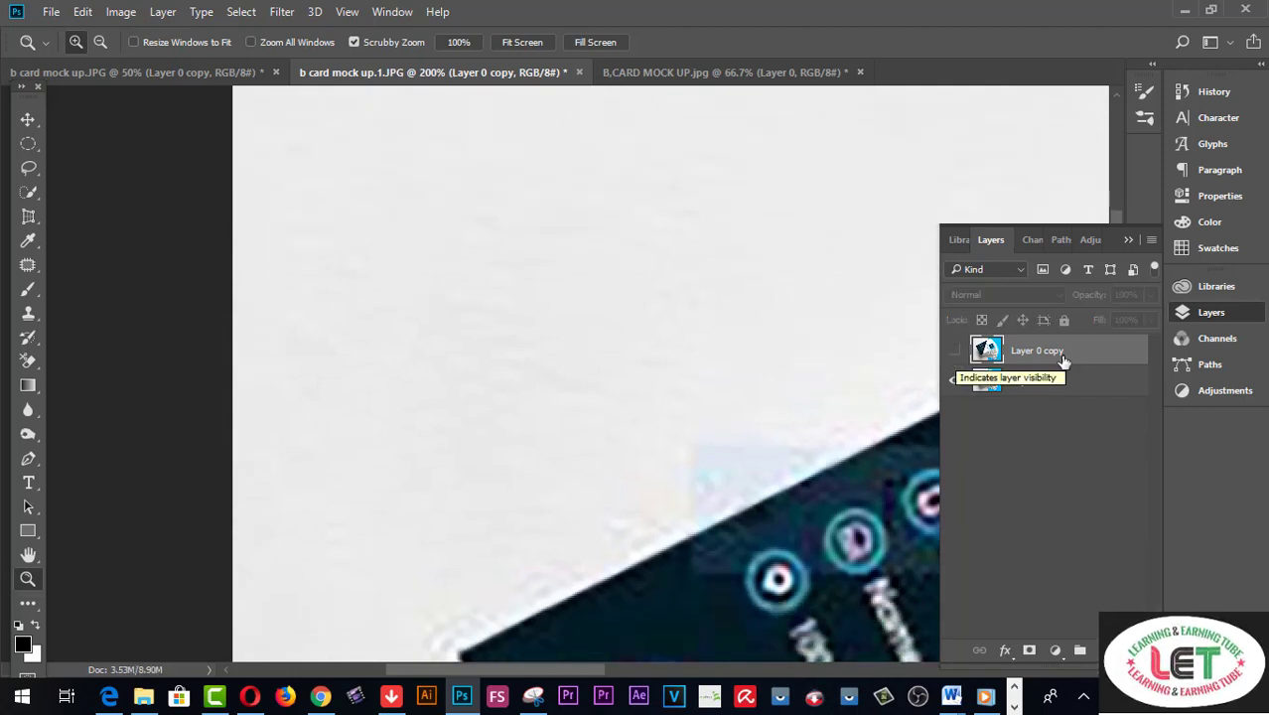
click(1031, 393)
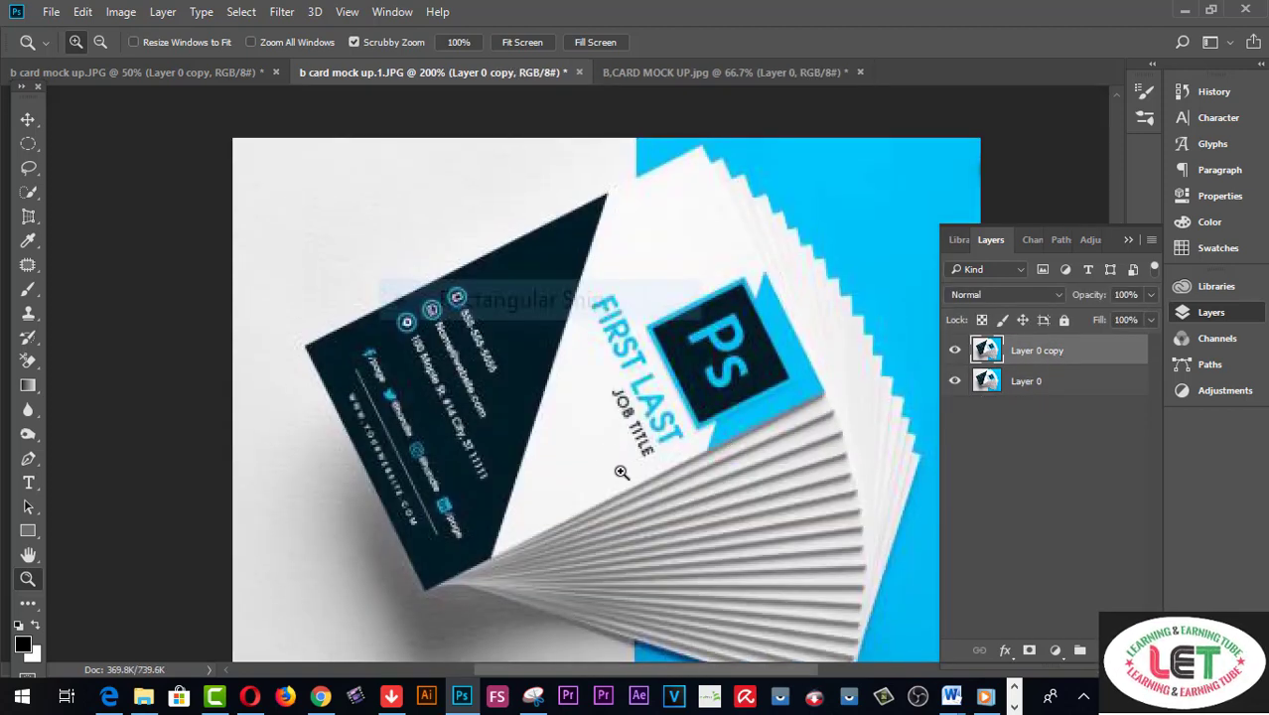
click(30, 535)
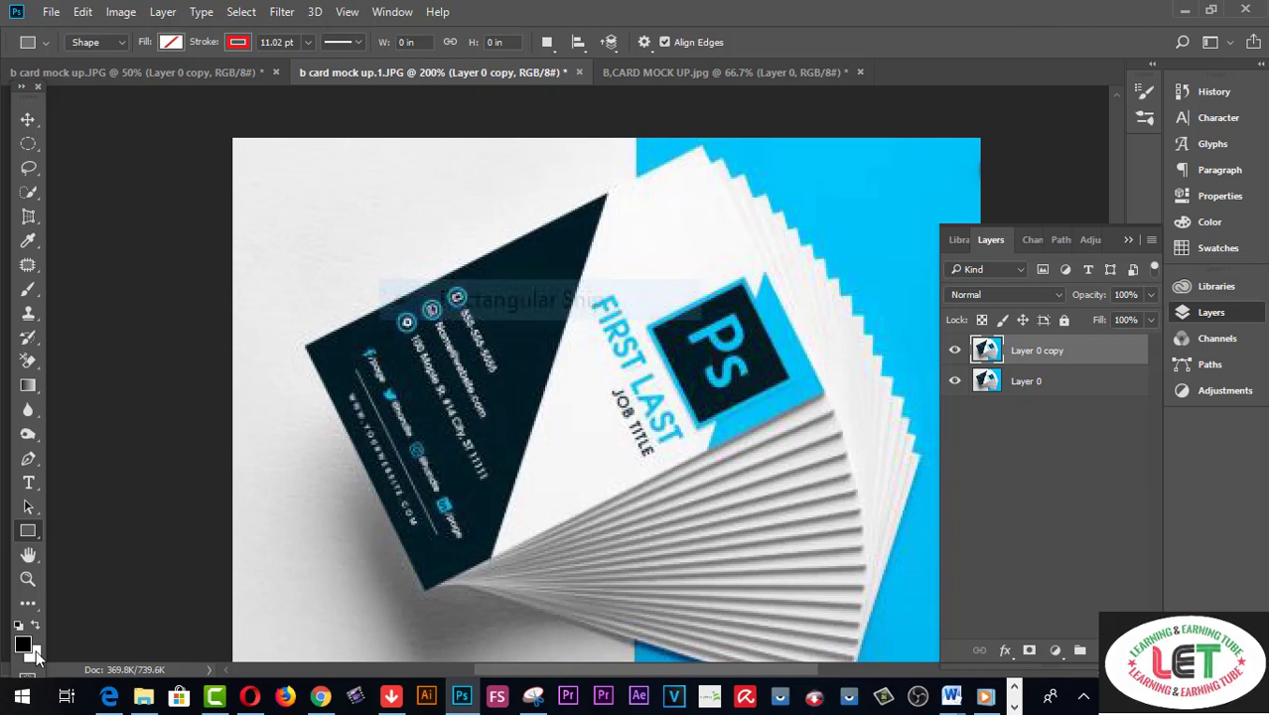
Set the rectangle shape fill to black with no stroke colour.
click(165, 43)
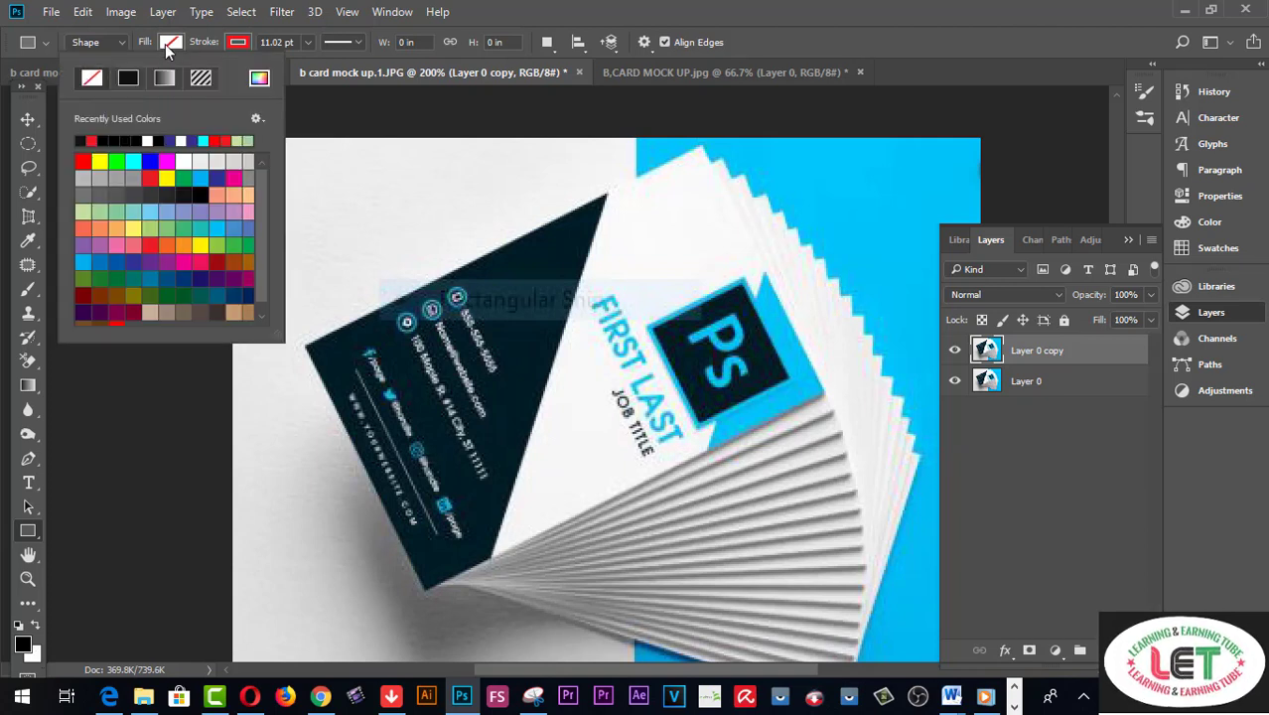
click(186, 194)
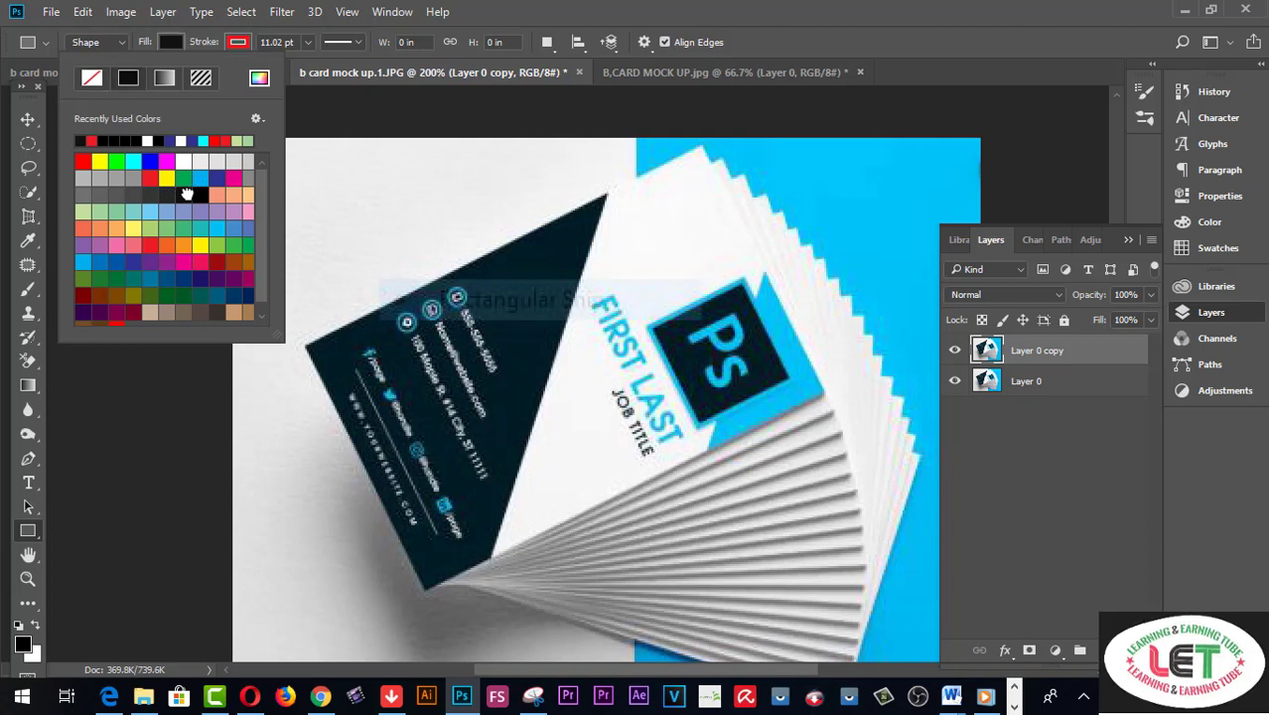
click(240, 43)
click(241, 43)
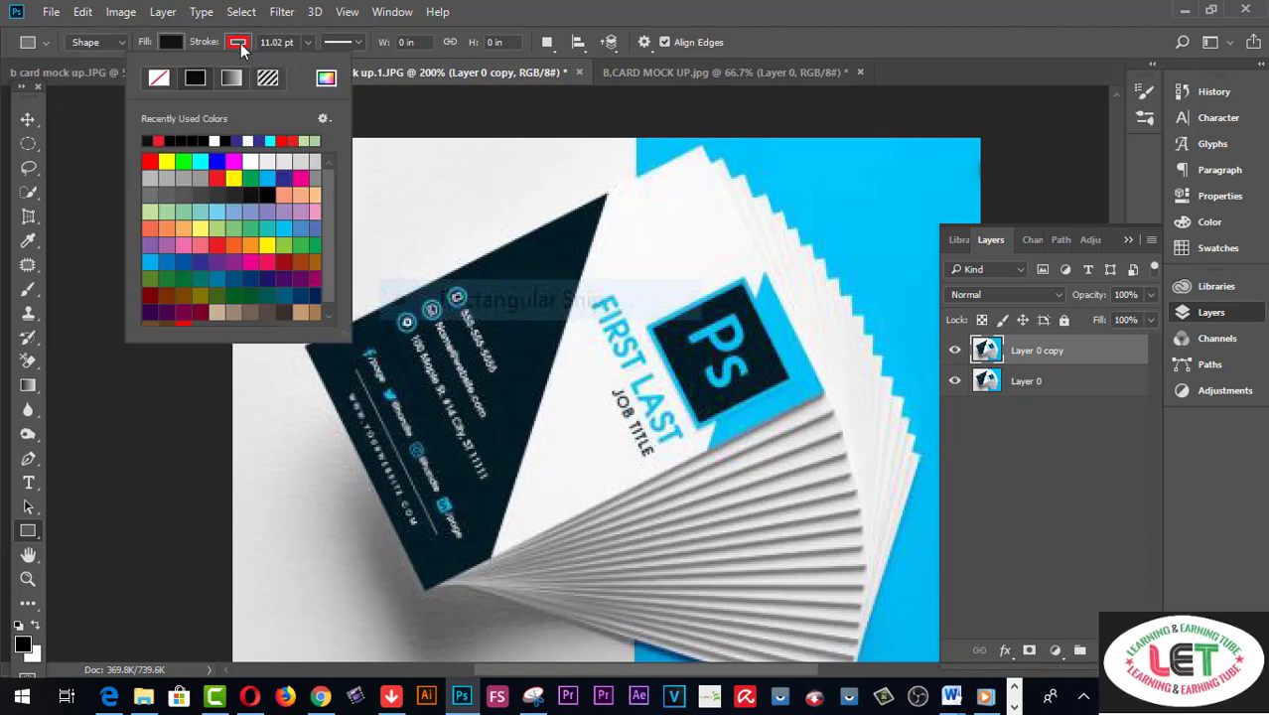
click(162, 80)
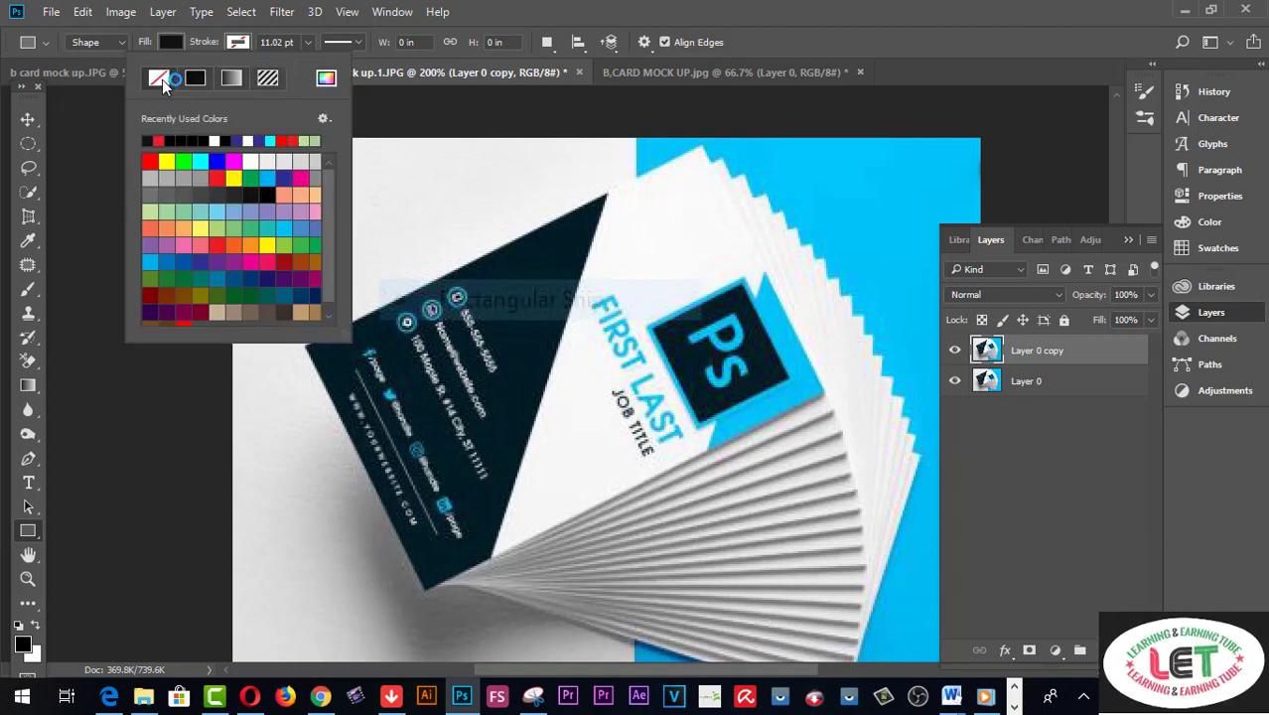
Enter 3.5 pt in the stroke width field and dismiss the invalid-entry warning.
click(294, 42)
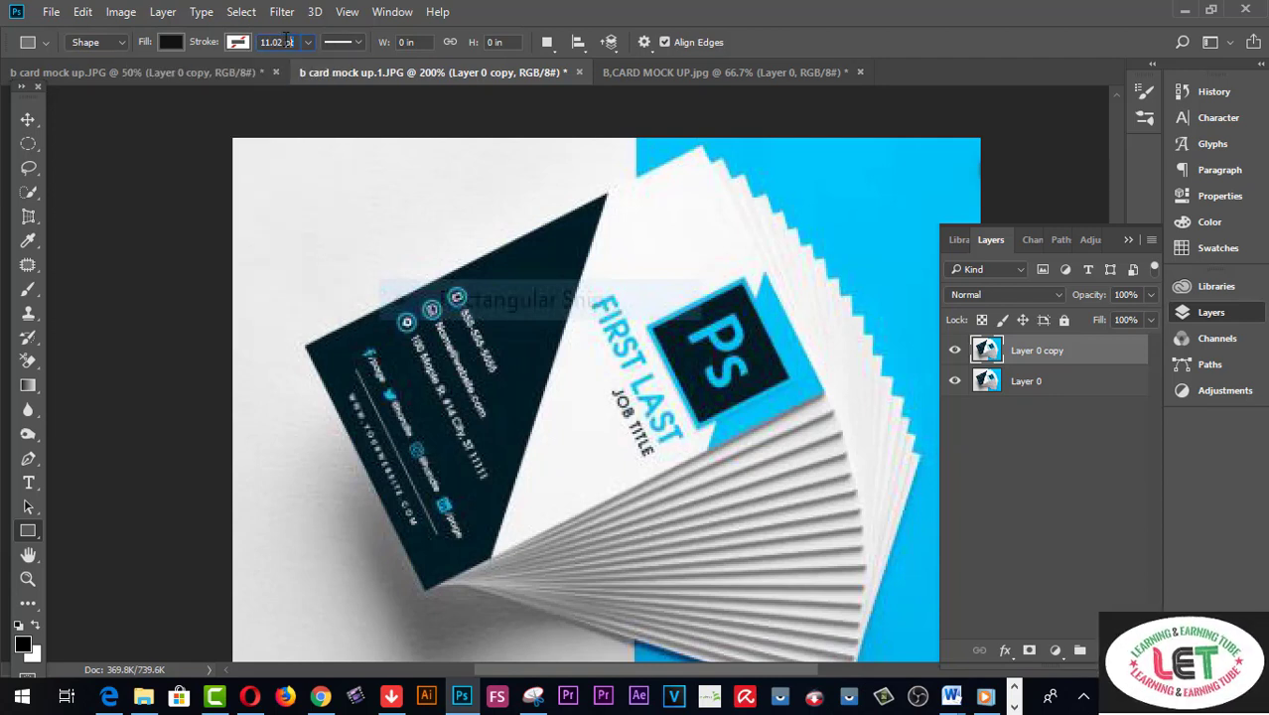
drag(296, 42, 262, 42)
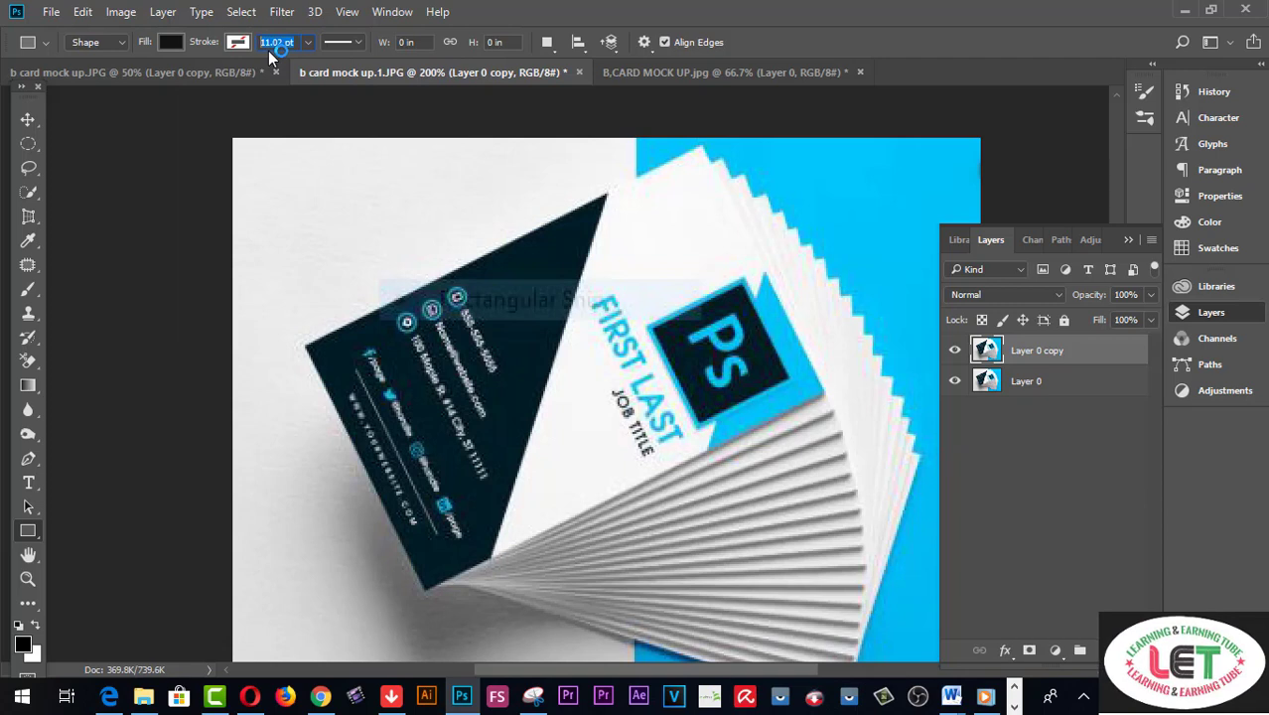
text(3.)
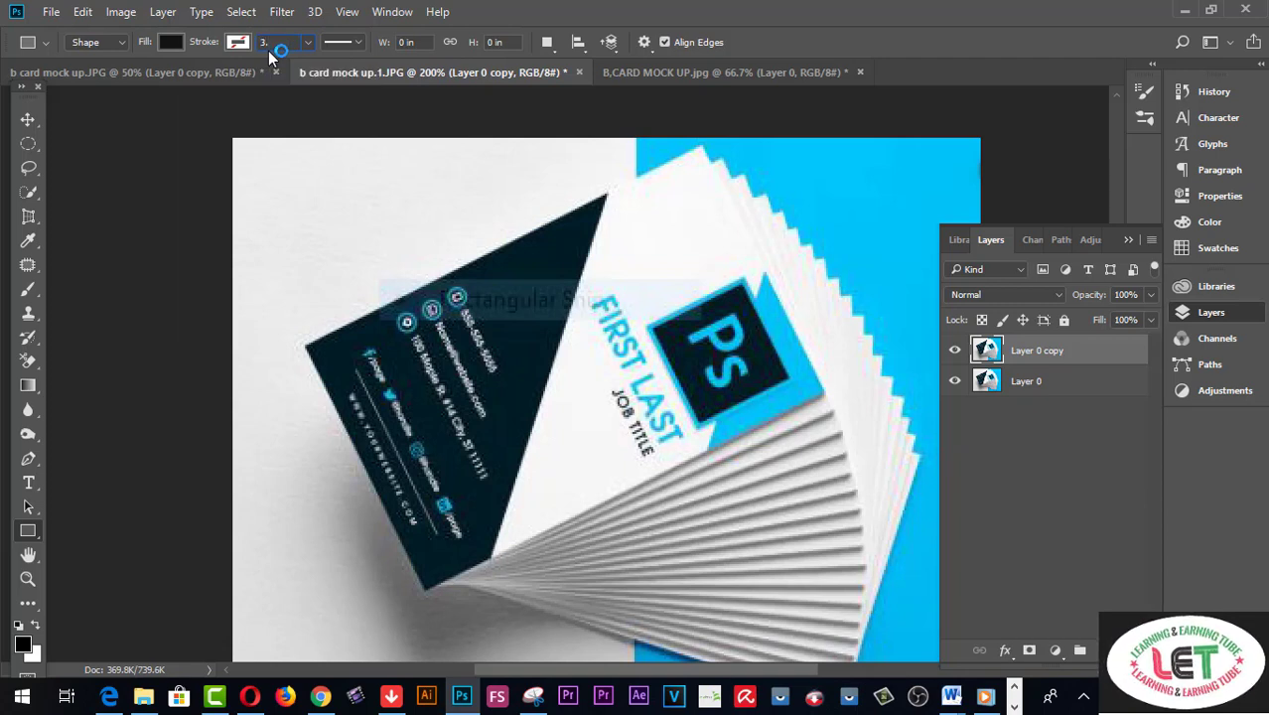
text(5 pt)
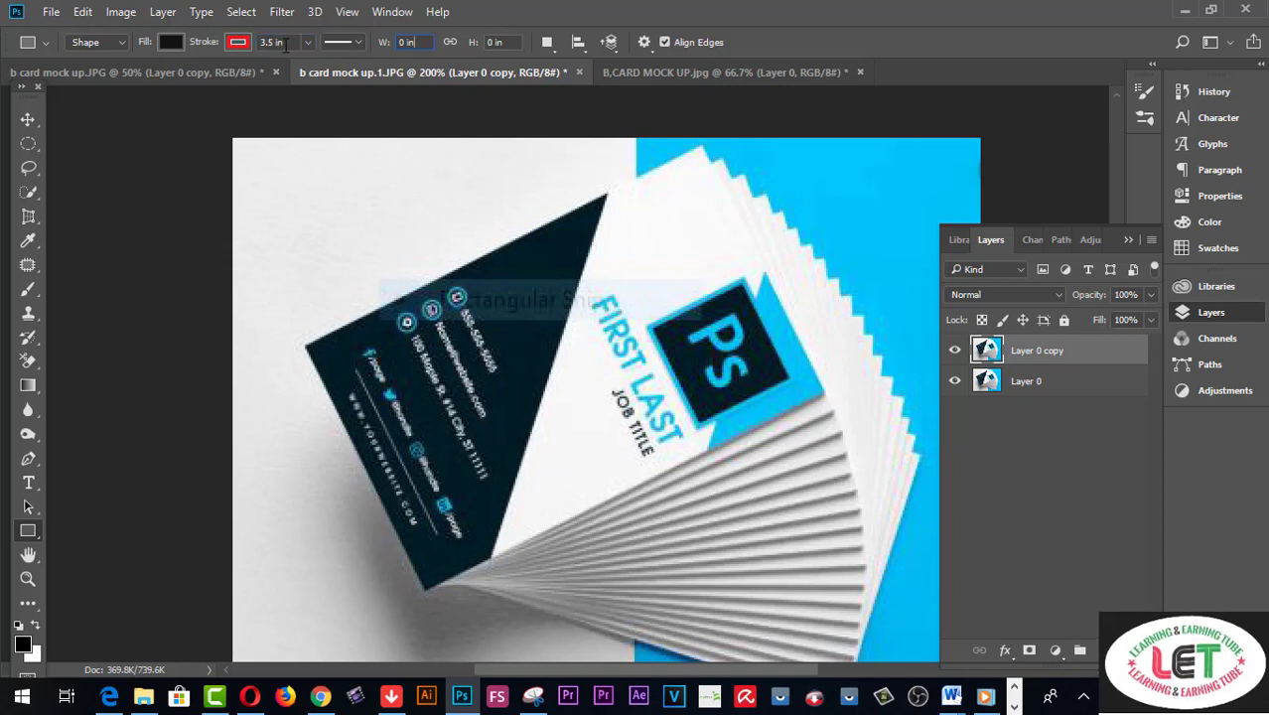
drag(286, 43, 256, 44)
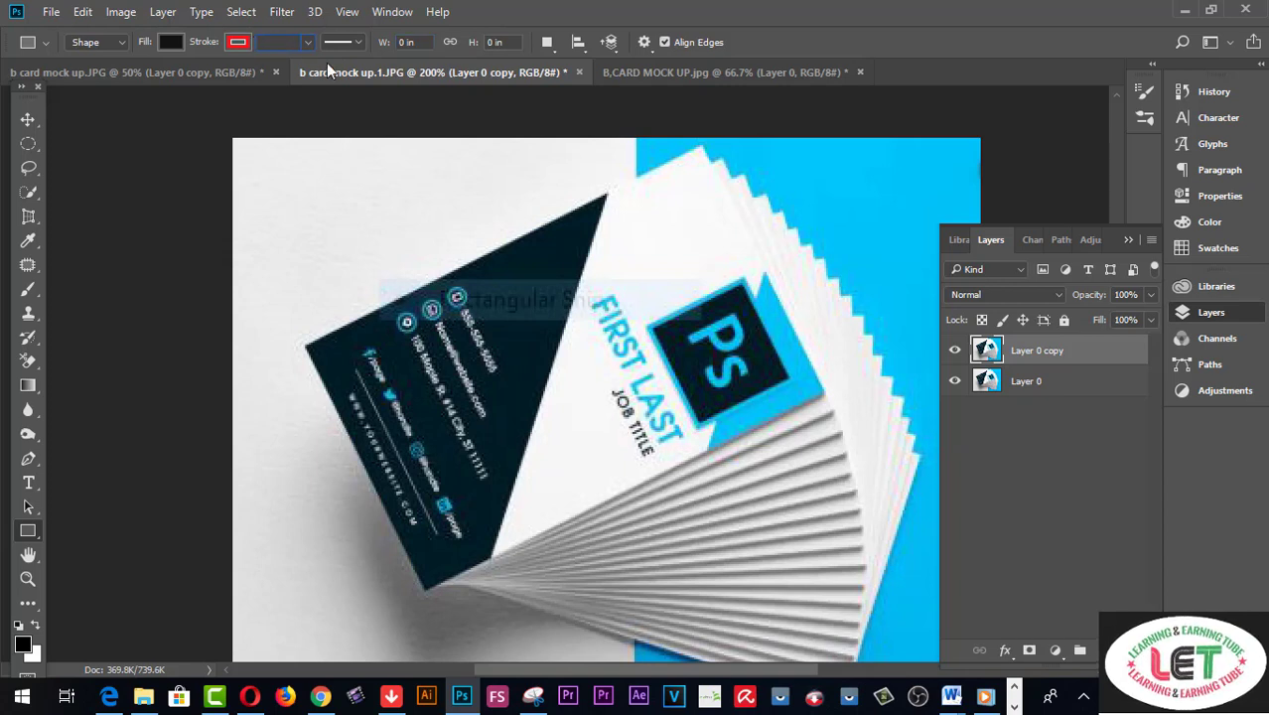
click(405, 43)
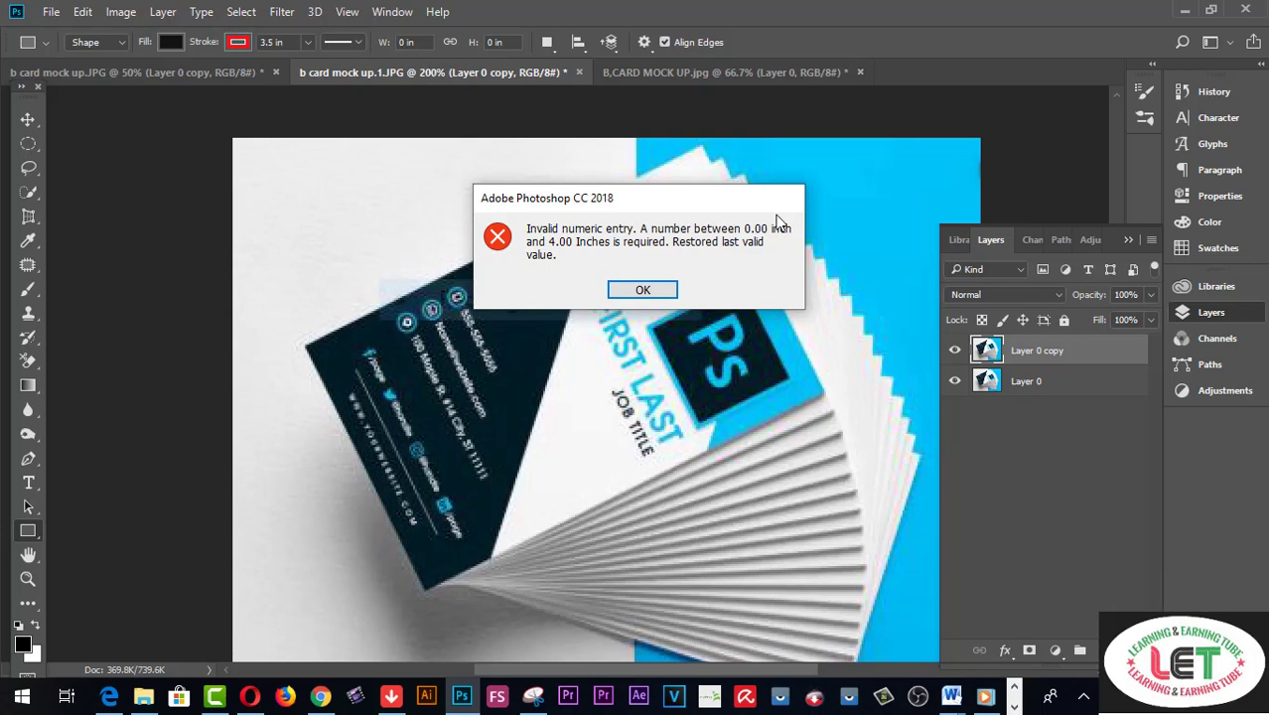
click(643, 290)
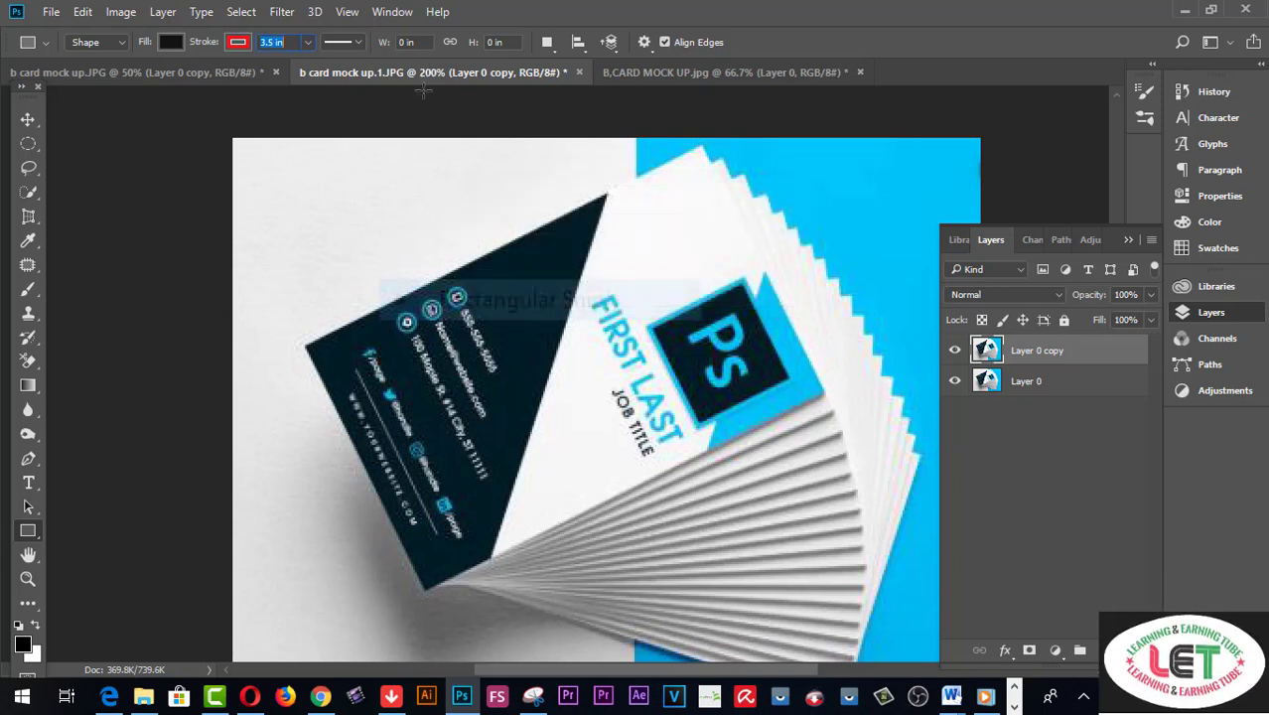
Set the rectangle shape size to W 3.5 in and H 2 in.
click(408, 43)
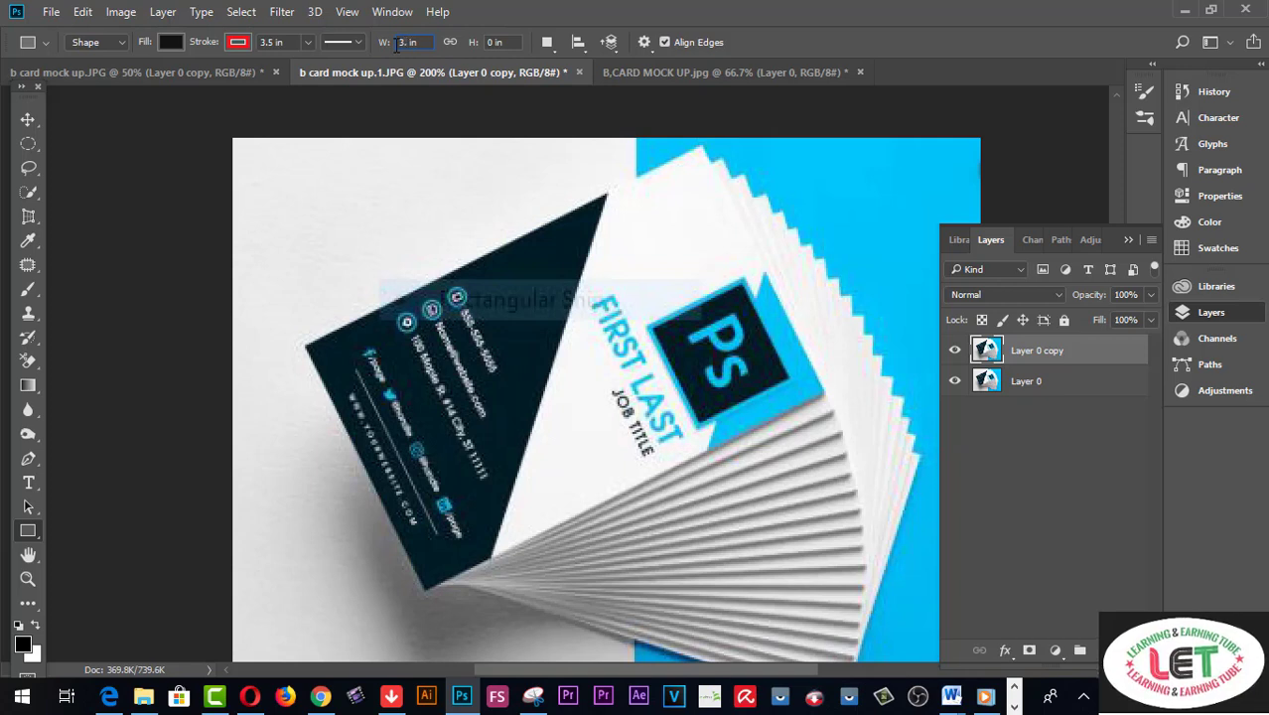
key(Return)
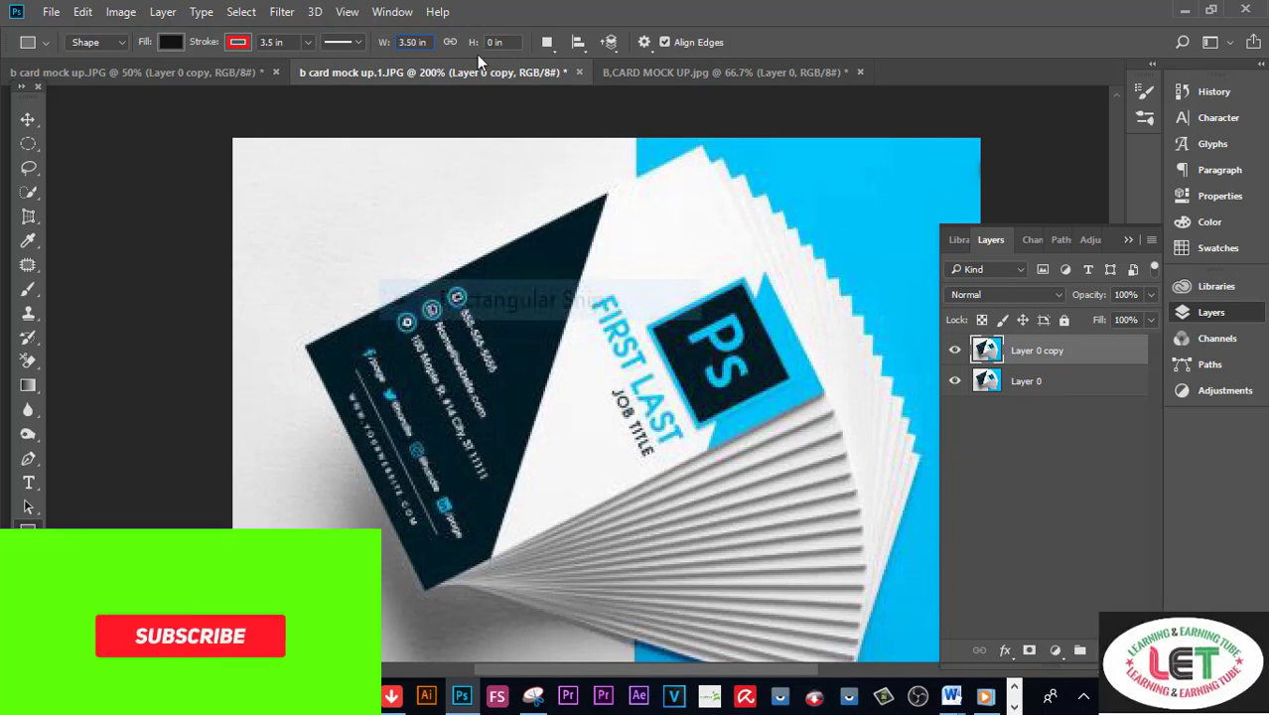
click(496, 43)
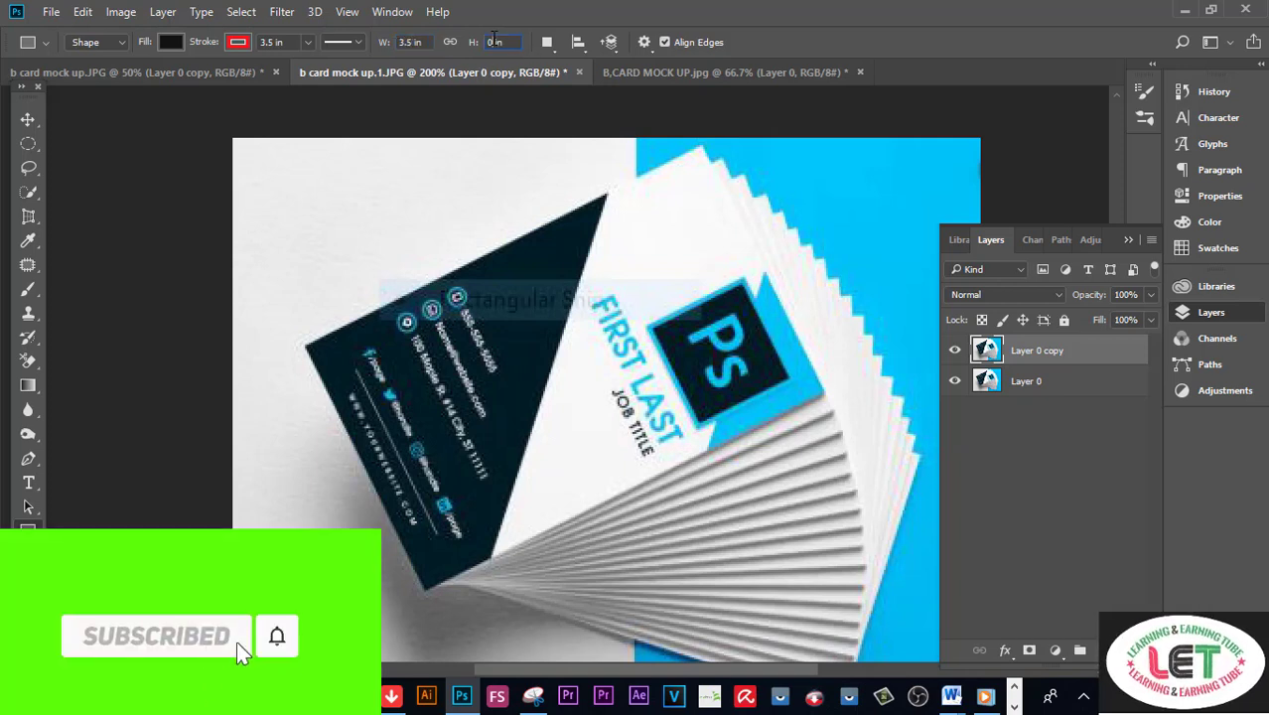
text(2)
key(Return)
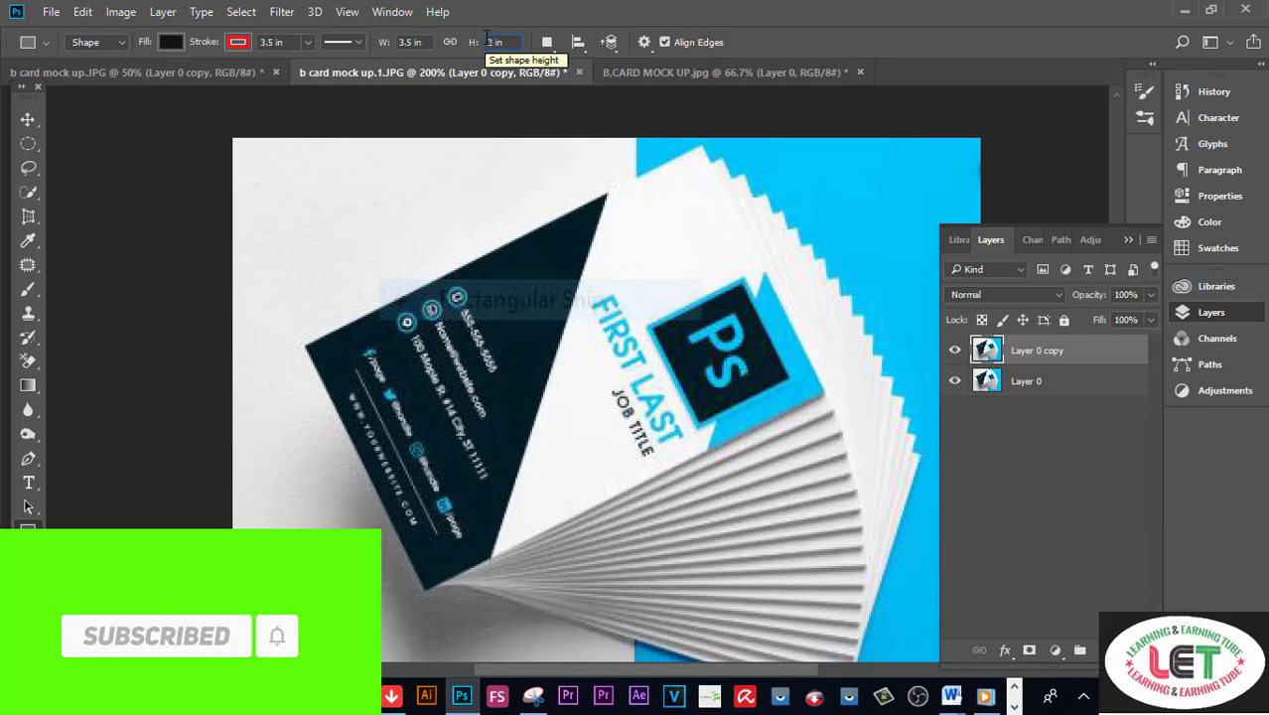
Create a 3.5 × 2 in rectangle and move it down onto the card-stack photo.
click(498, 170)
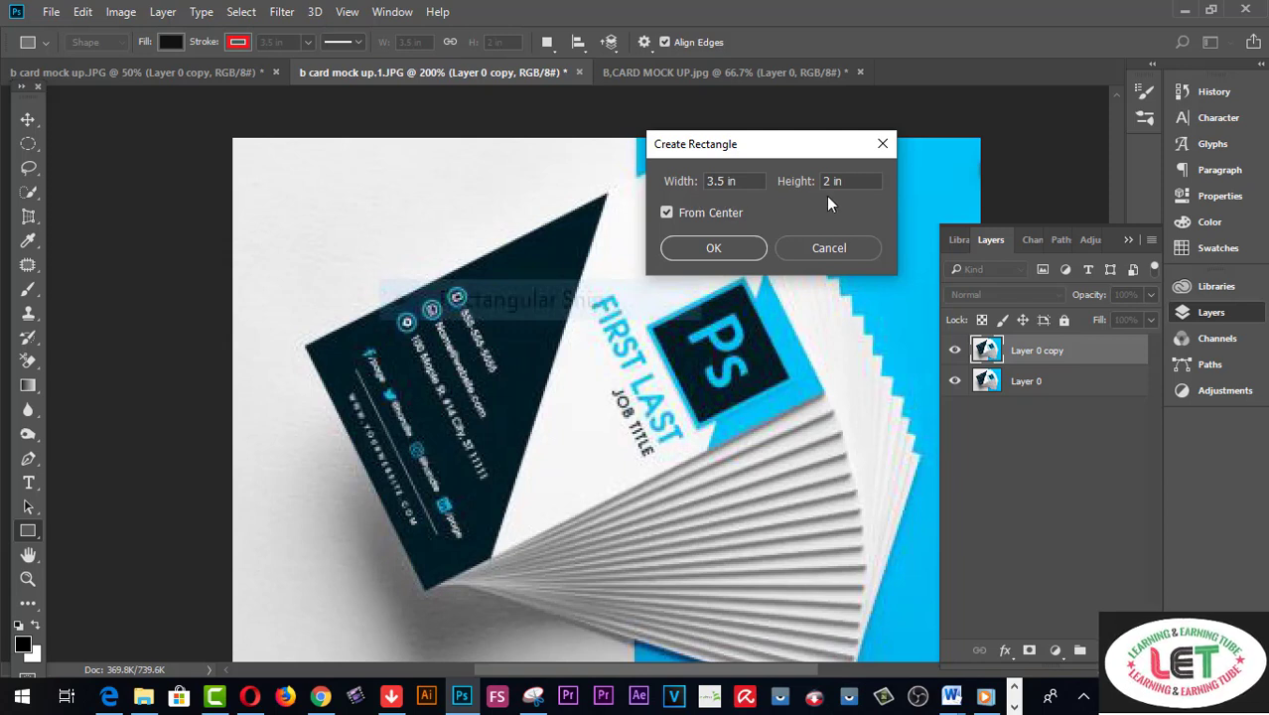
click(722, 248)
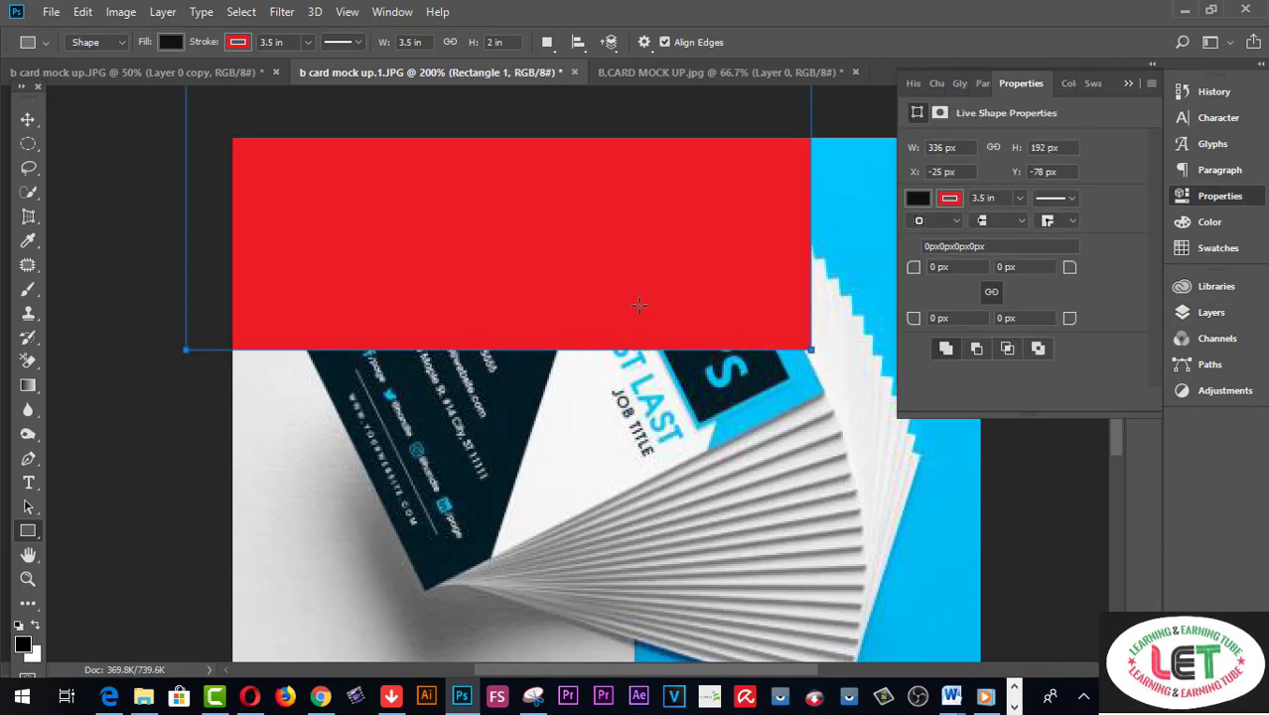
click(27, 119)
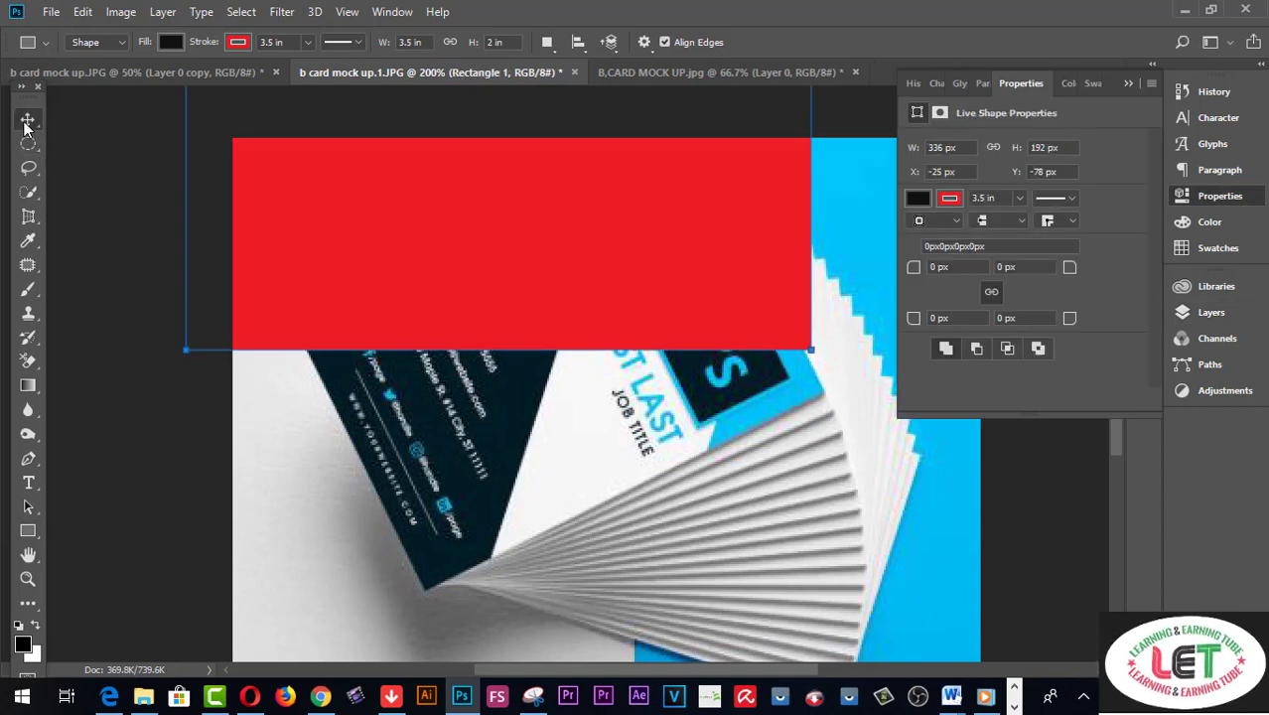
drag(517, 306, 567, 508)
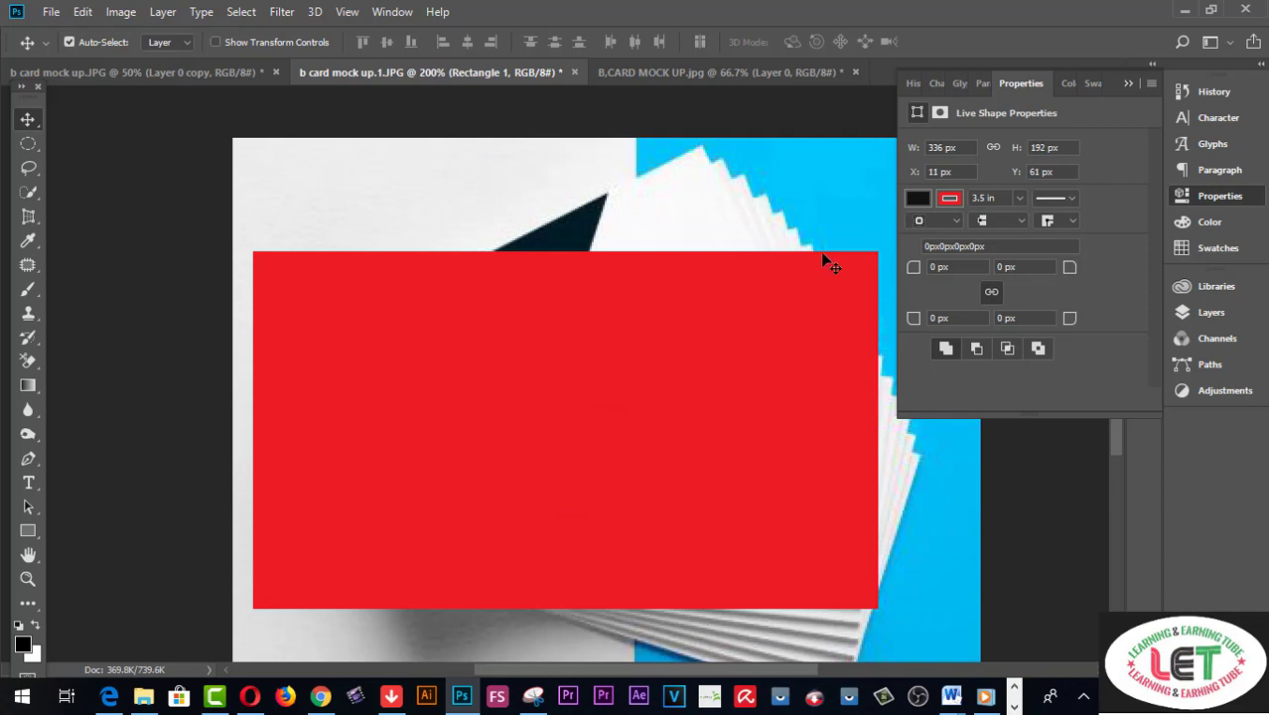
Give the rectangle a black fill and nudge it into place over the photo.
click(918, 197)
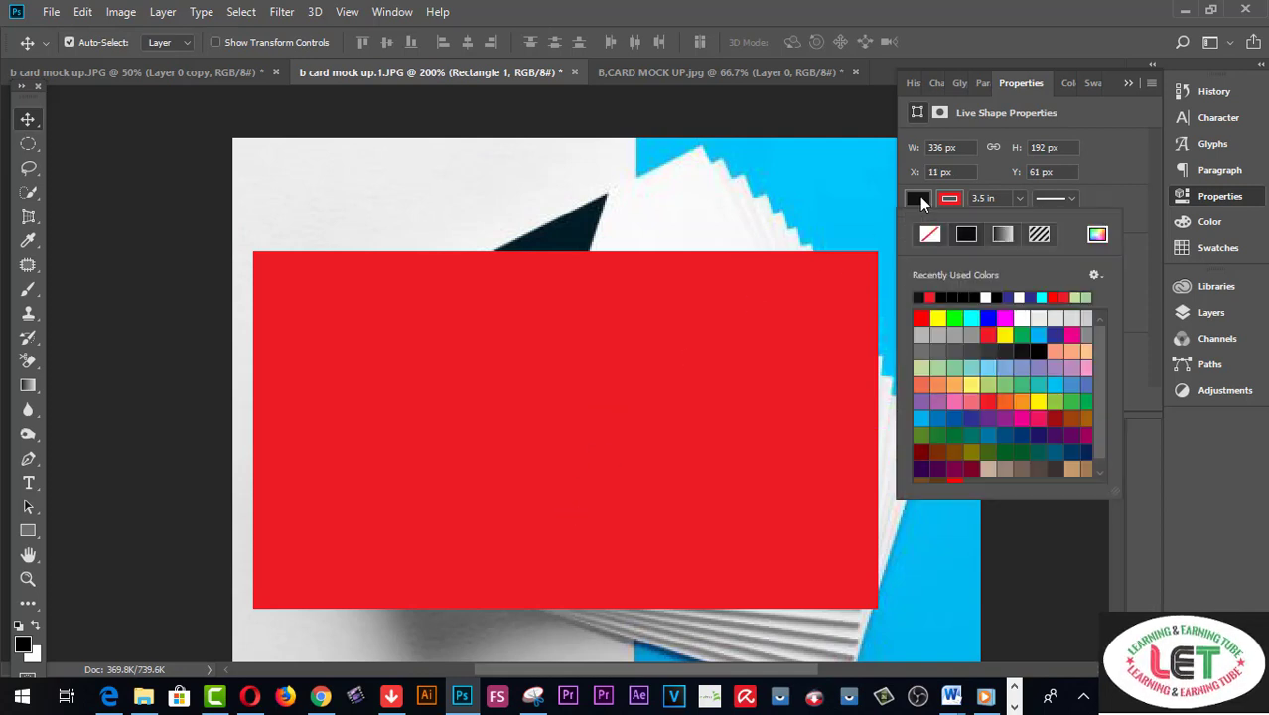
click(1039, 351)
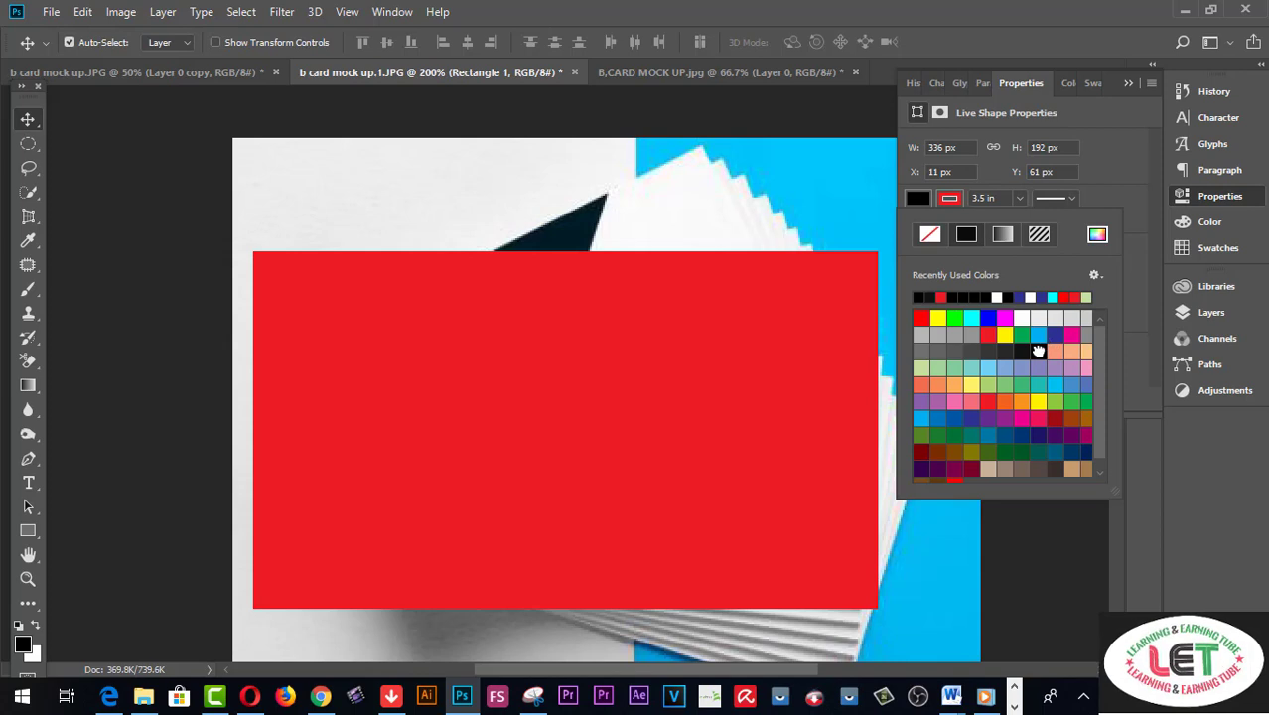
click(1038, 352)
drag(641, 402, 657, 409)
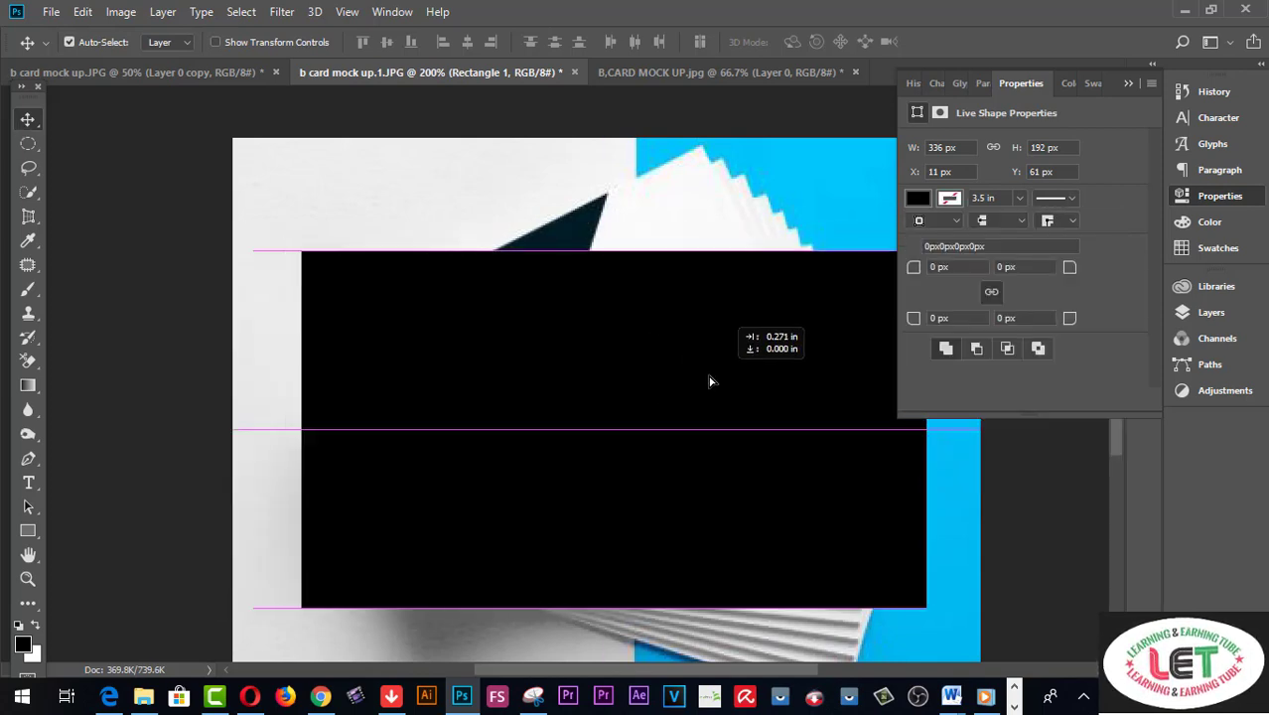
click(1127, 85)
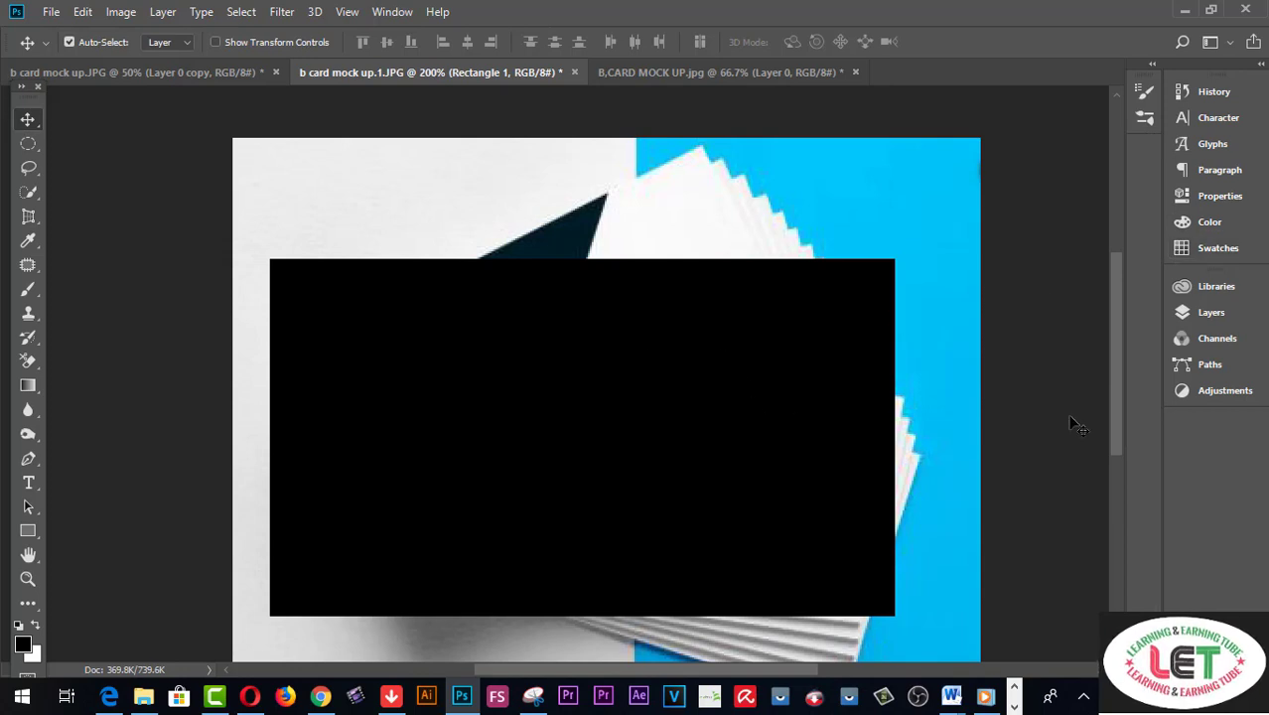
click(1211, 311)
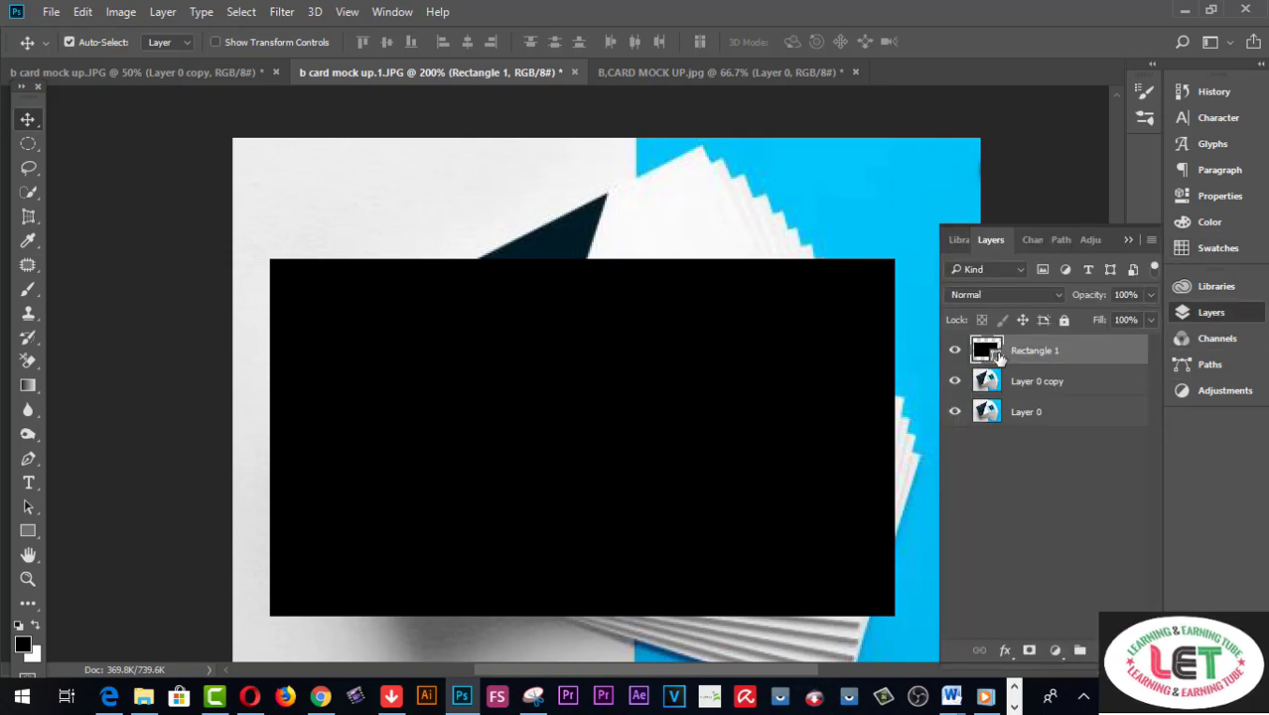
Convert Rectangle 1 to a smart object from its Layers panel context menu.
right_click(1101, 354)
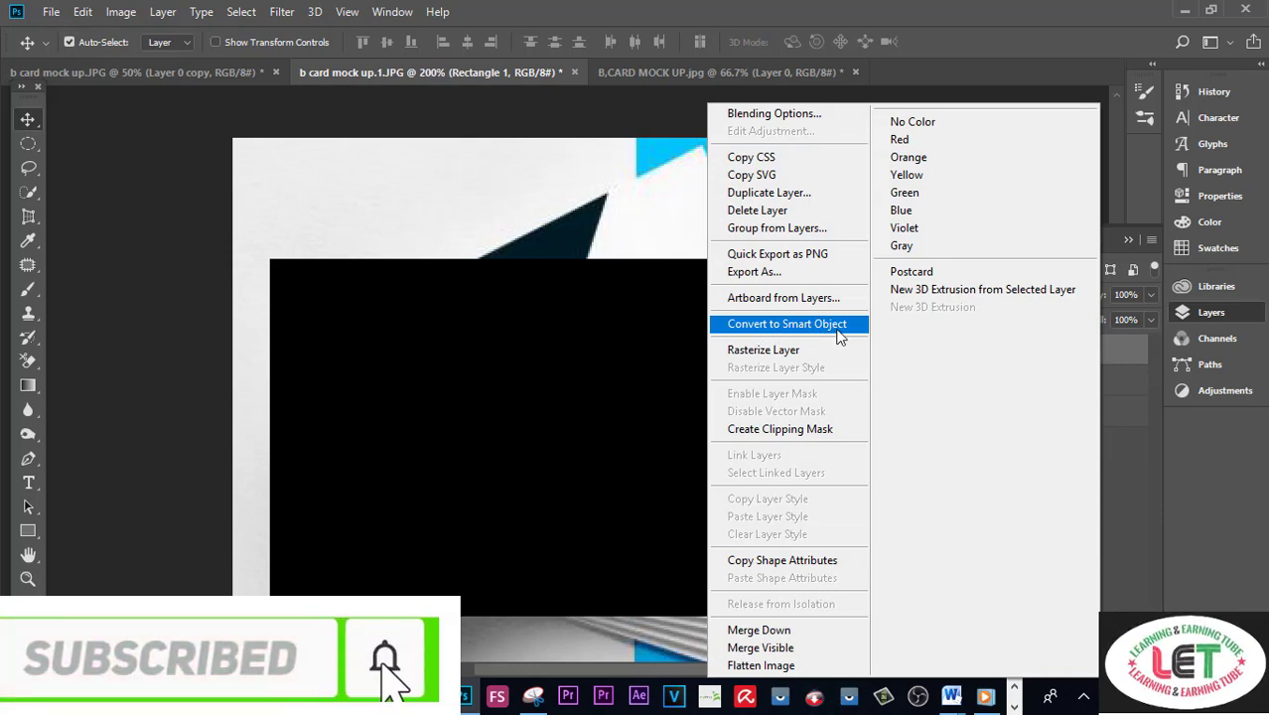
click(767, 335)
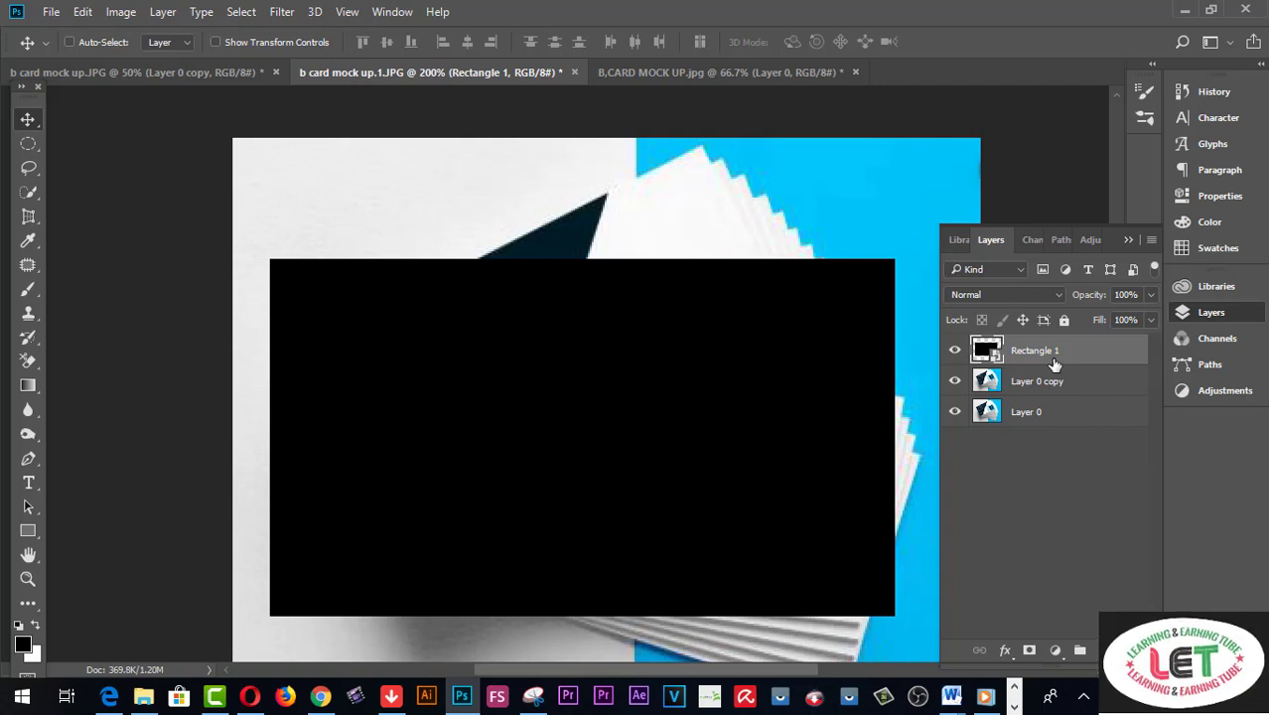
Free-transform the rectangle to about 52%, move it over the top card, and rotate to -25.64°.
key(ctrl+t)
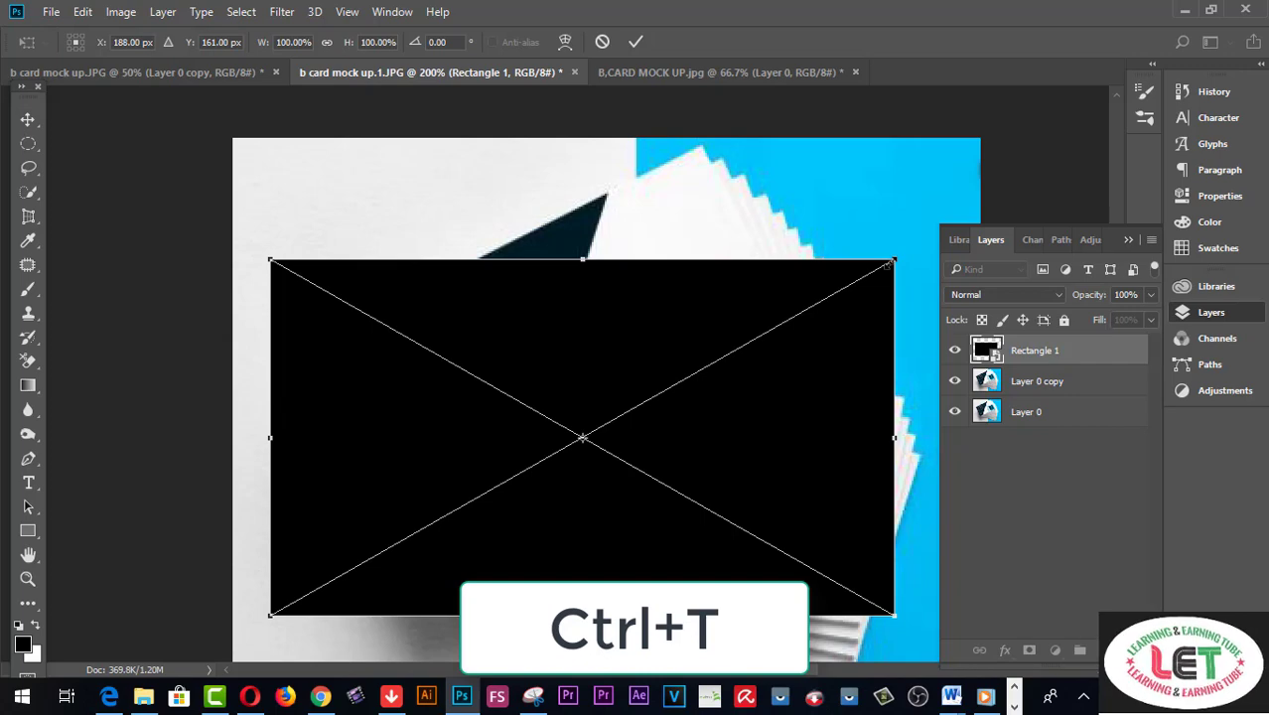
drag(888, 264, 719, 308)
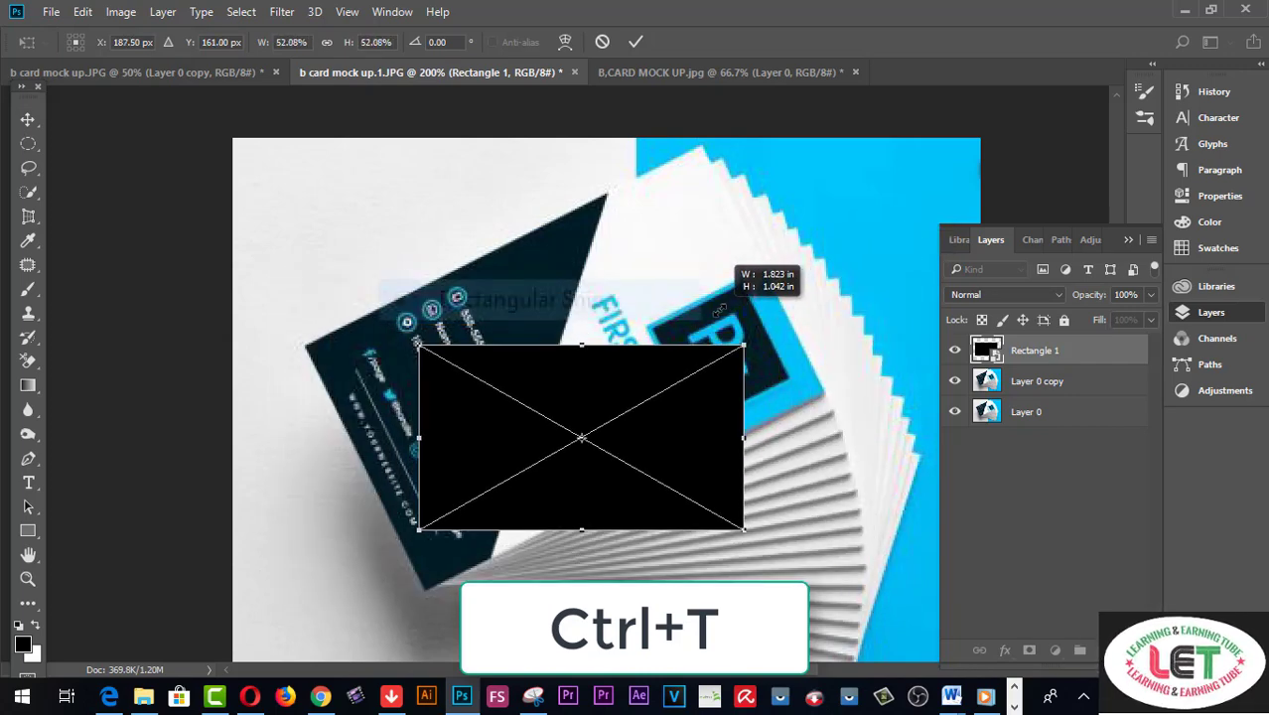
drag(736, 436, 707, 367)
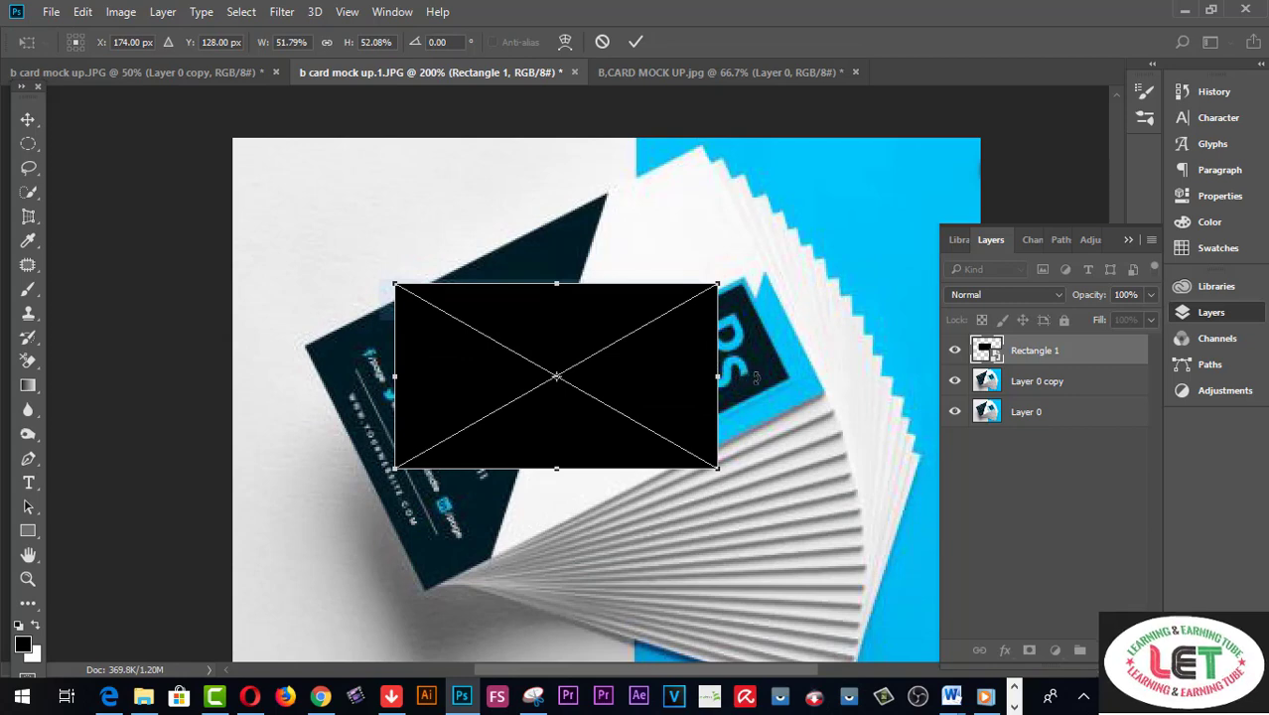
drag(759, 480, 792, 378)
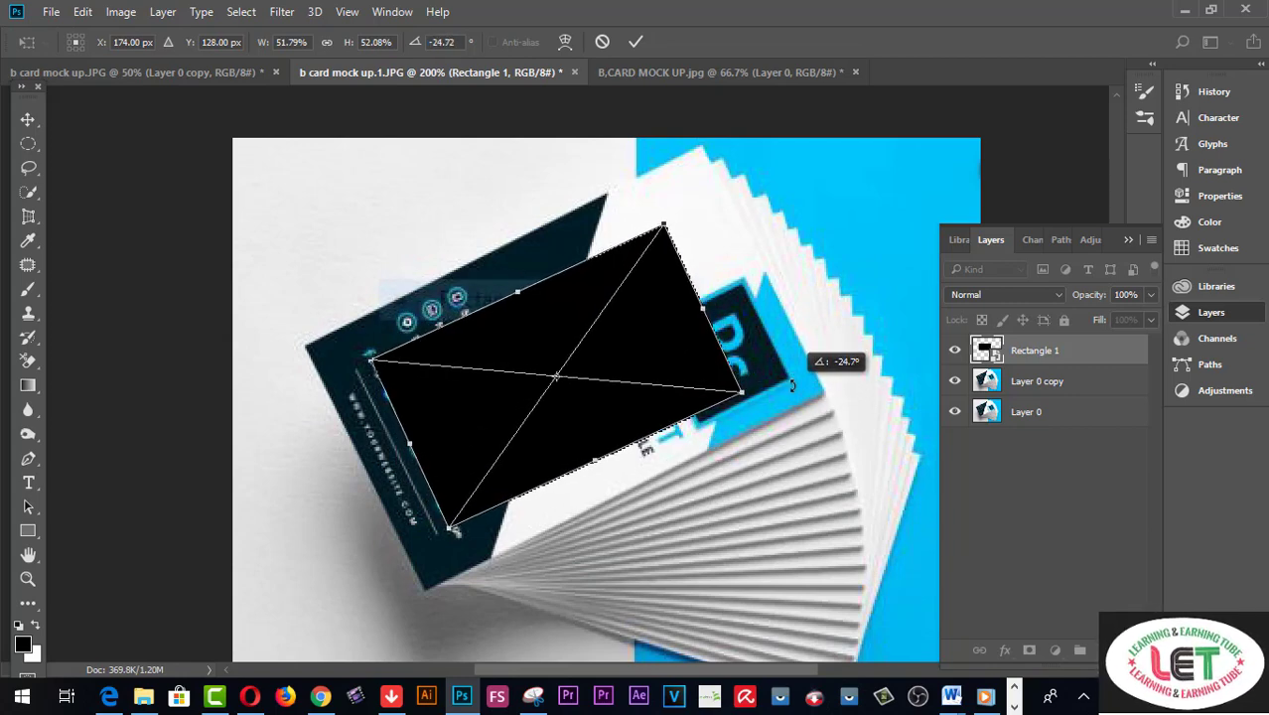
drag(791, 378, 790, 383)
scroll(688, 363, up, 1)
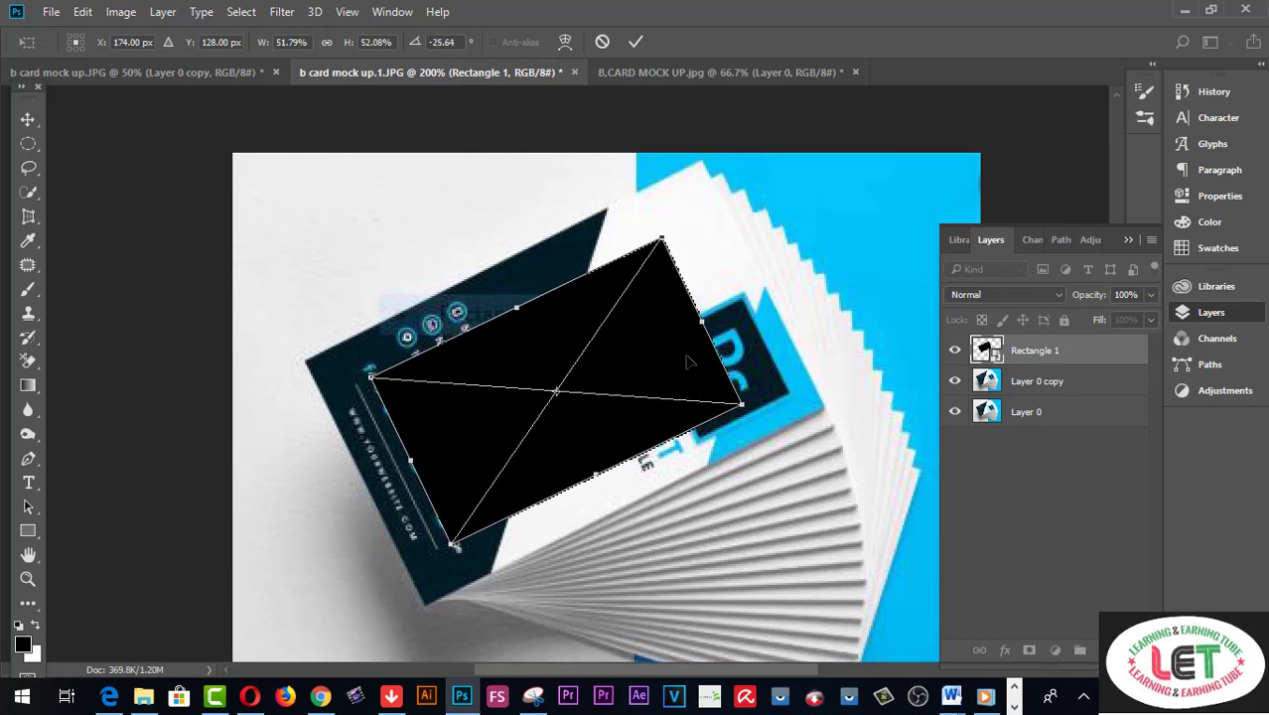
right_click(688, 362)
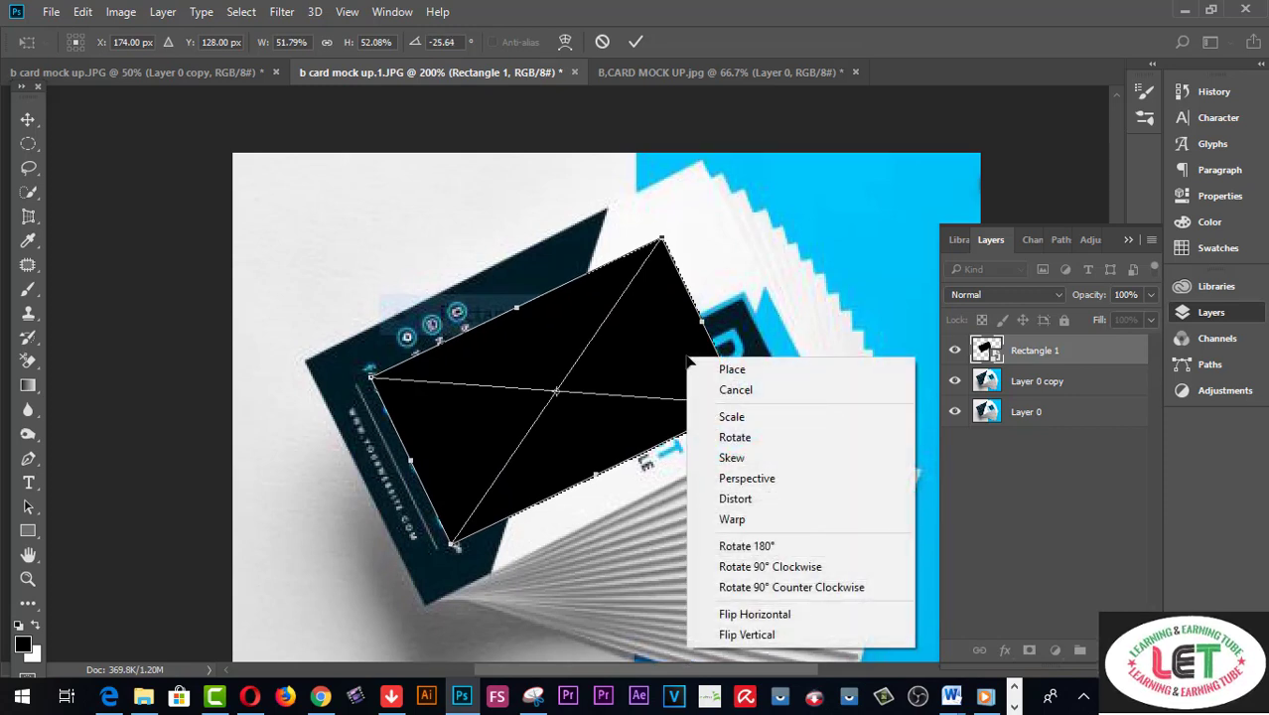
Distort the rectangle so its top corner reaches the top card's tip, then commit.
click(705, 498)
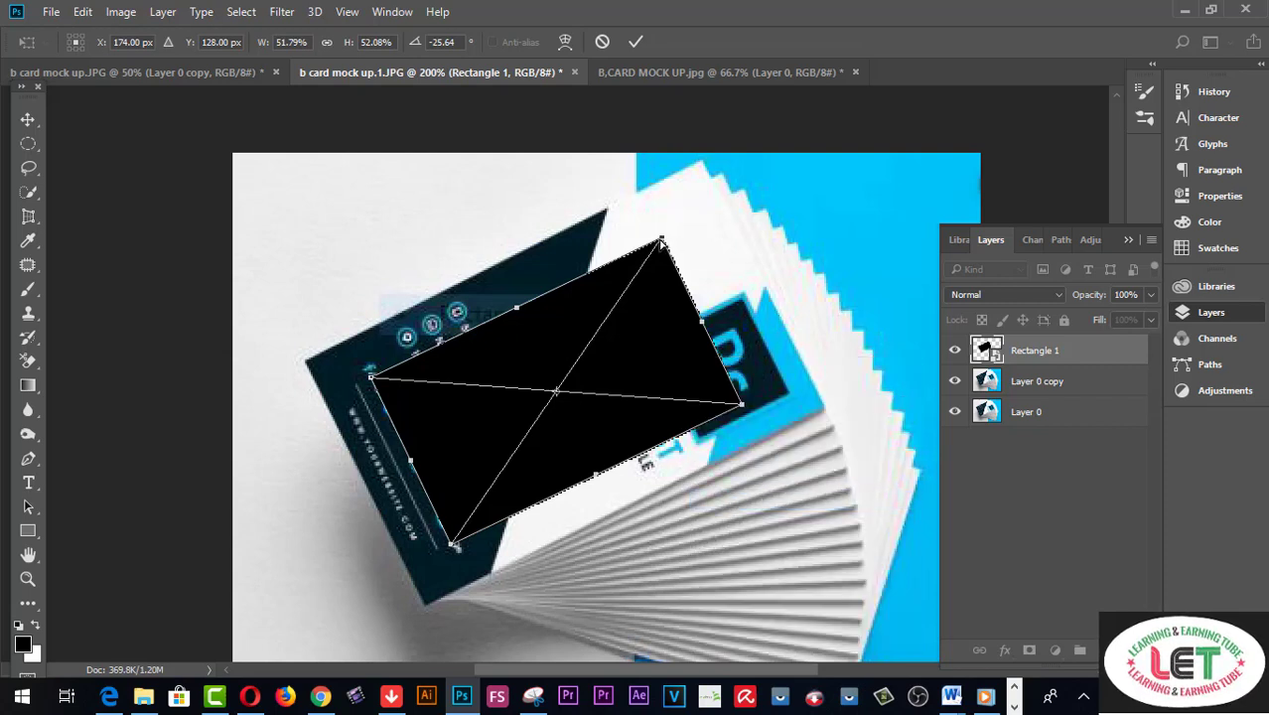
drag(661, 241, 703, 166)
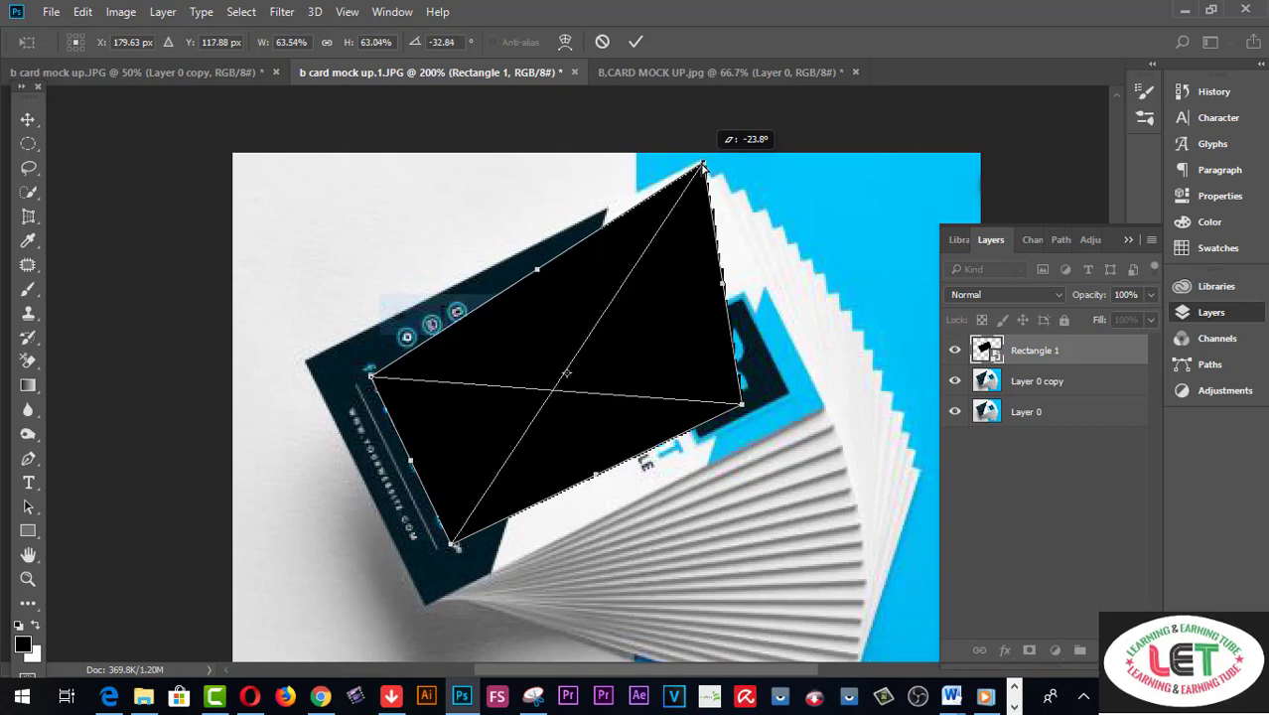
drag(703, 166, 702, 166)
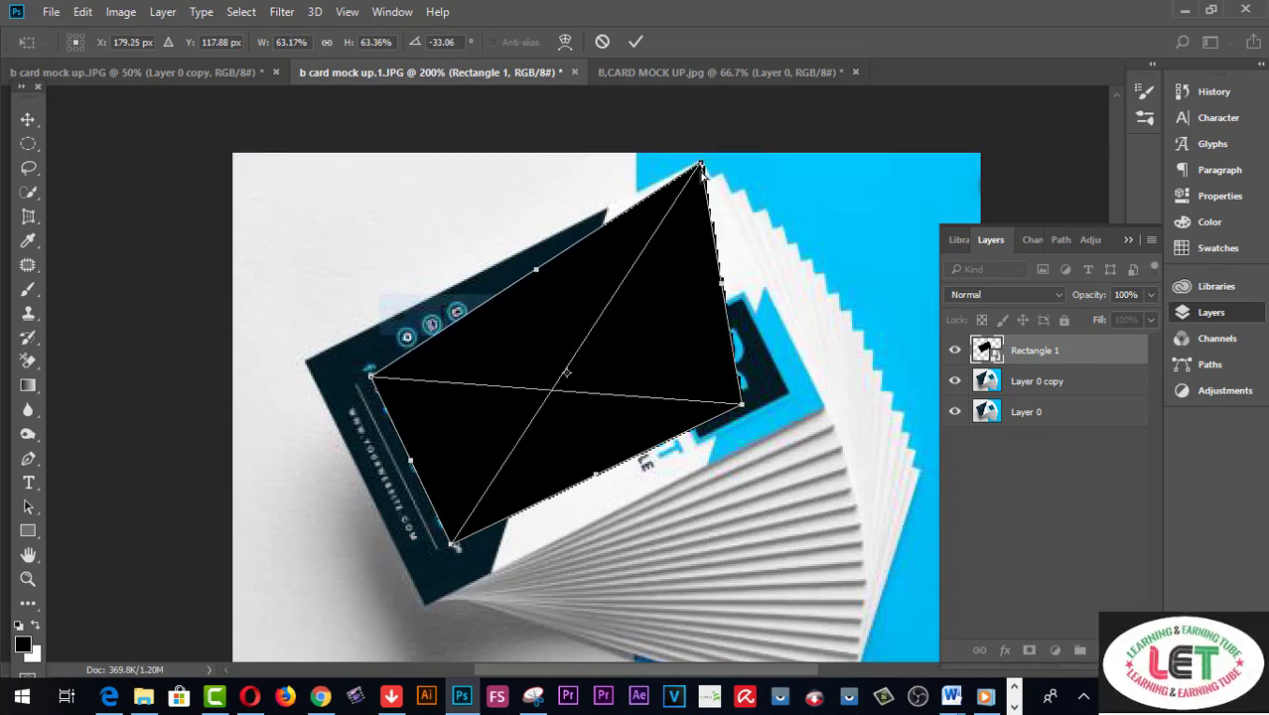
click(28, 579)
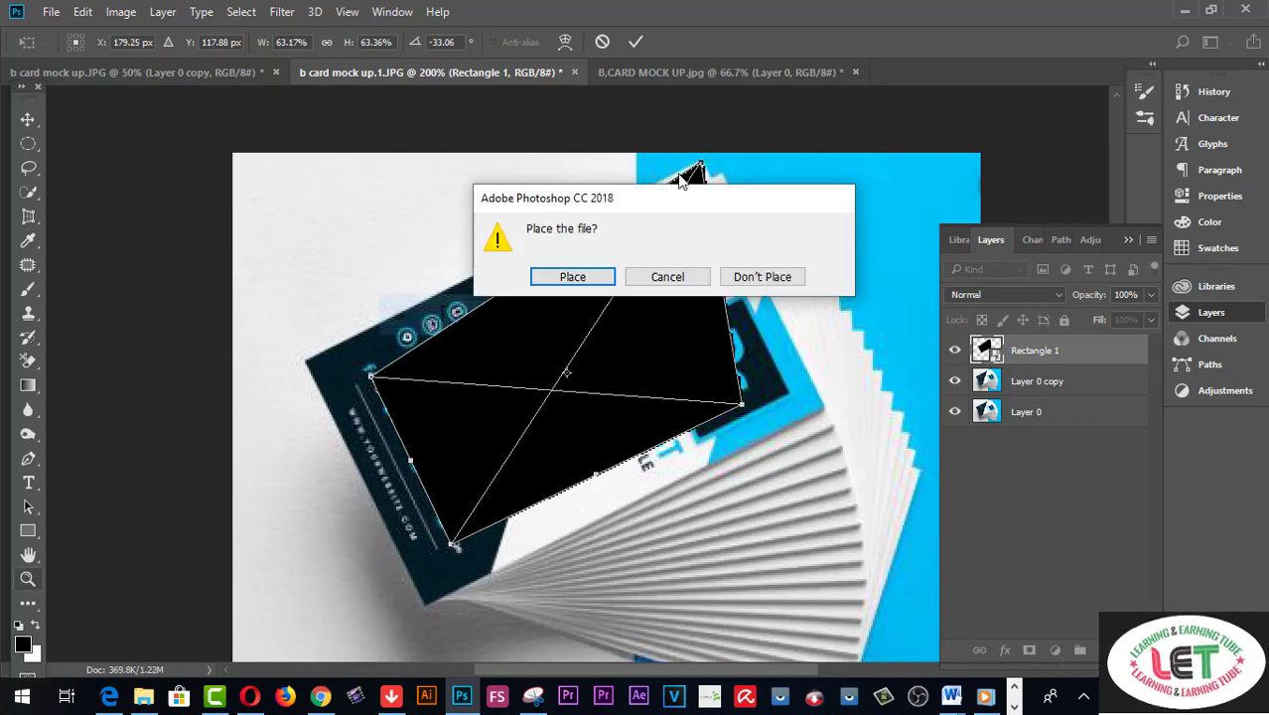
click(586, 283)
Dismiss the Premium popup and start downloading the fifth video in Free YouTube Download.
click(705, 203)
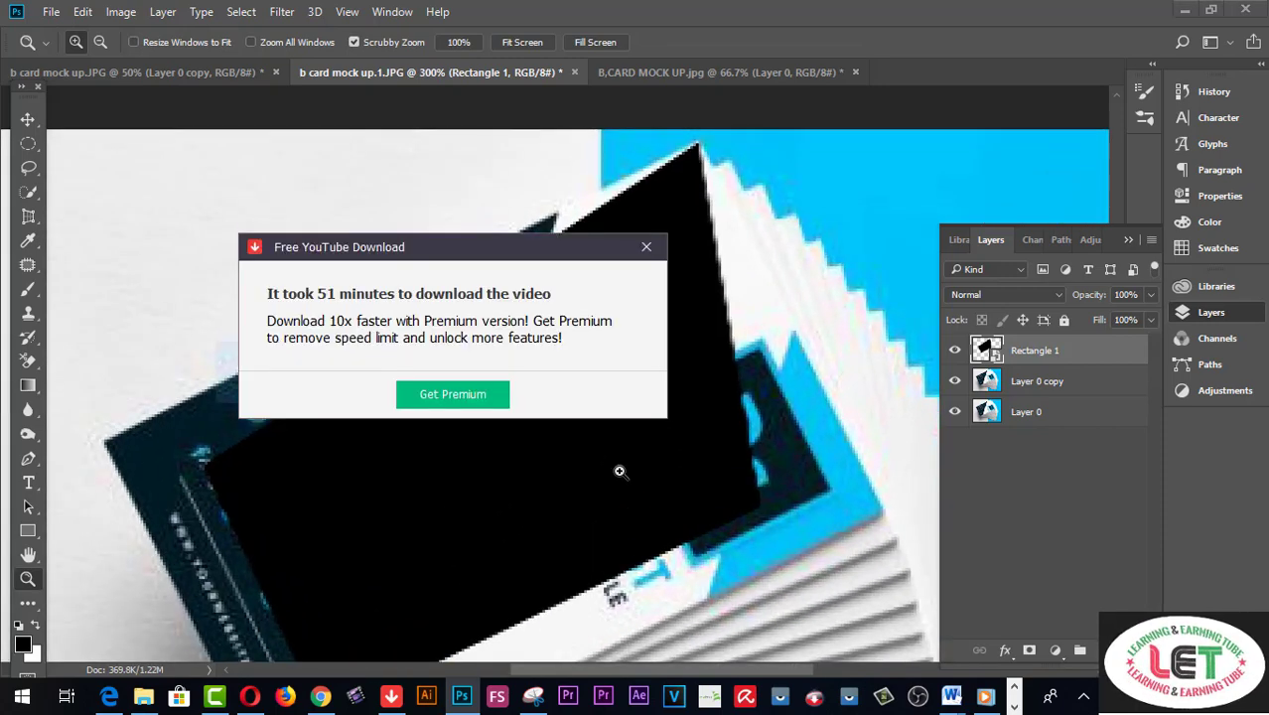
click(647, 247)
mouse_move(390, 696)
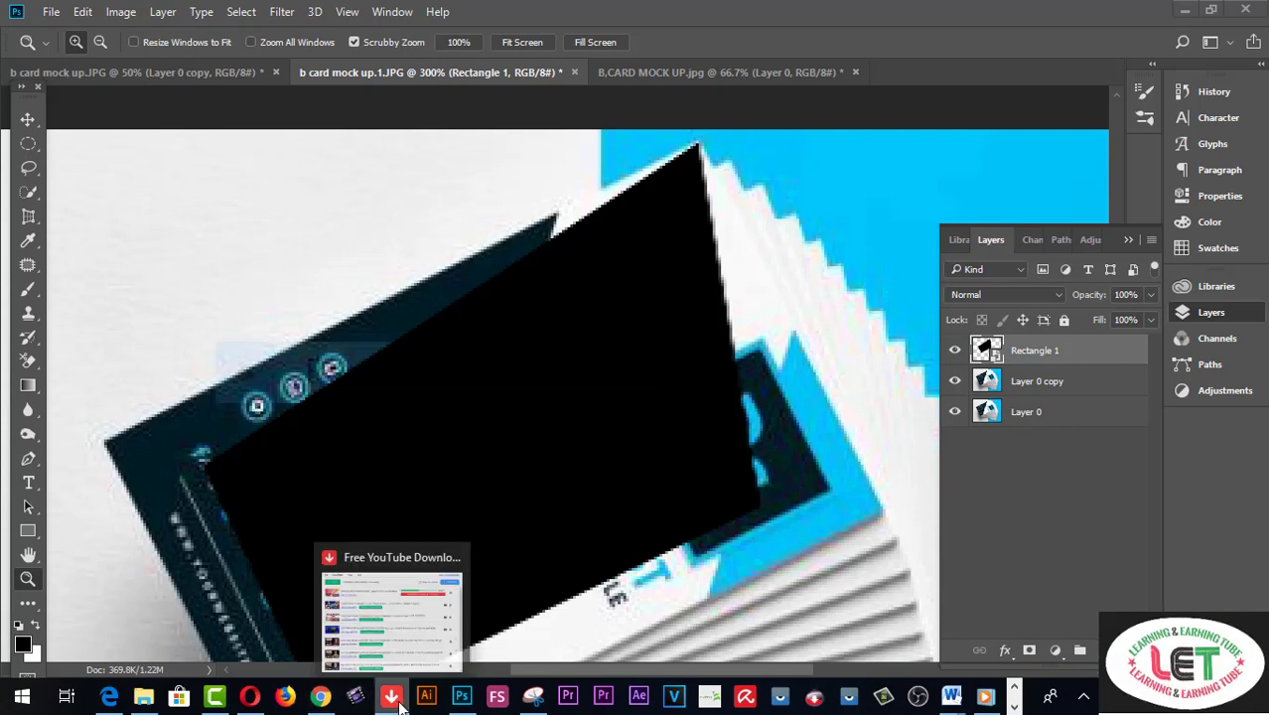
click(397, 606)
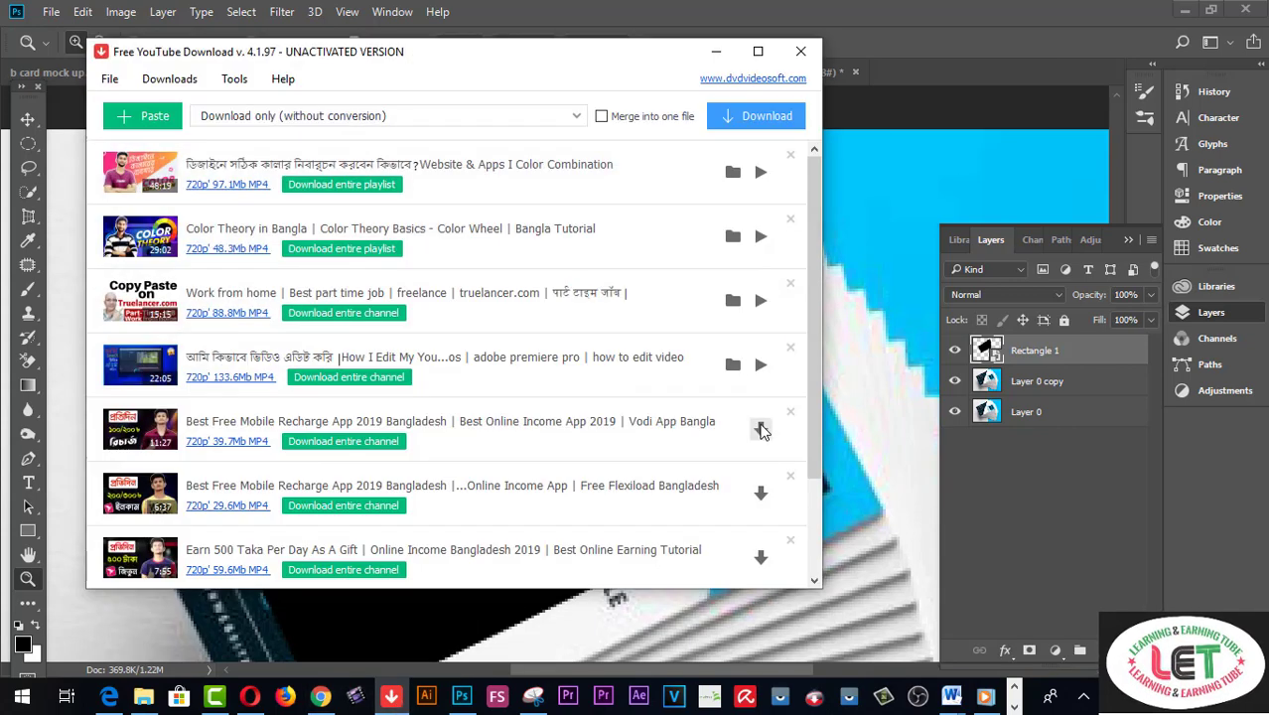
click(758, 432)
click(385, 463)
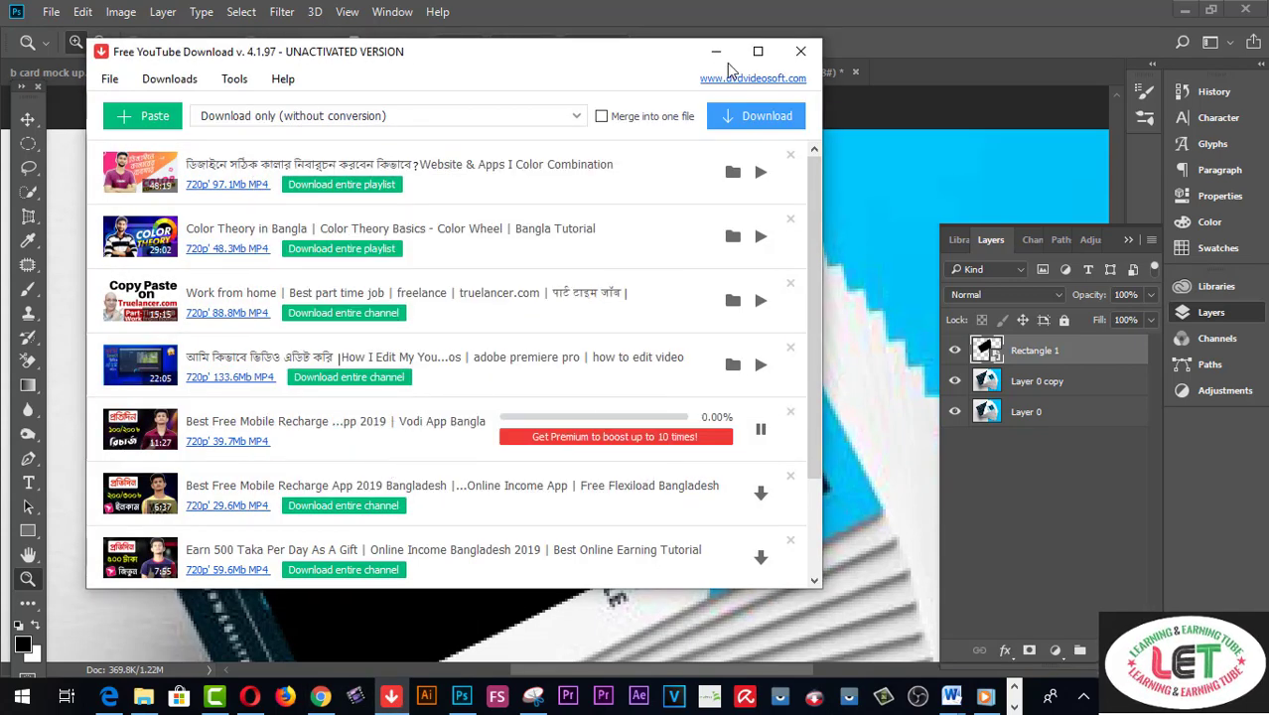
click(716, 53)
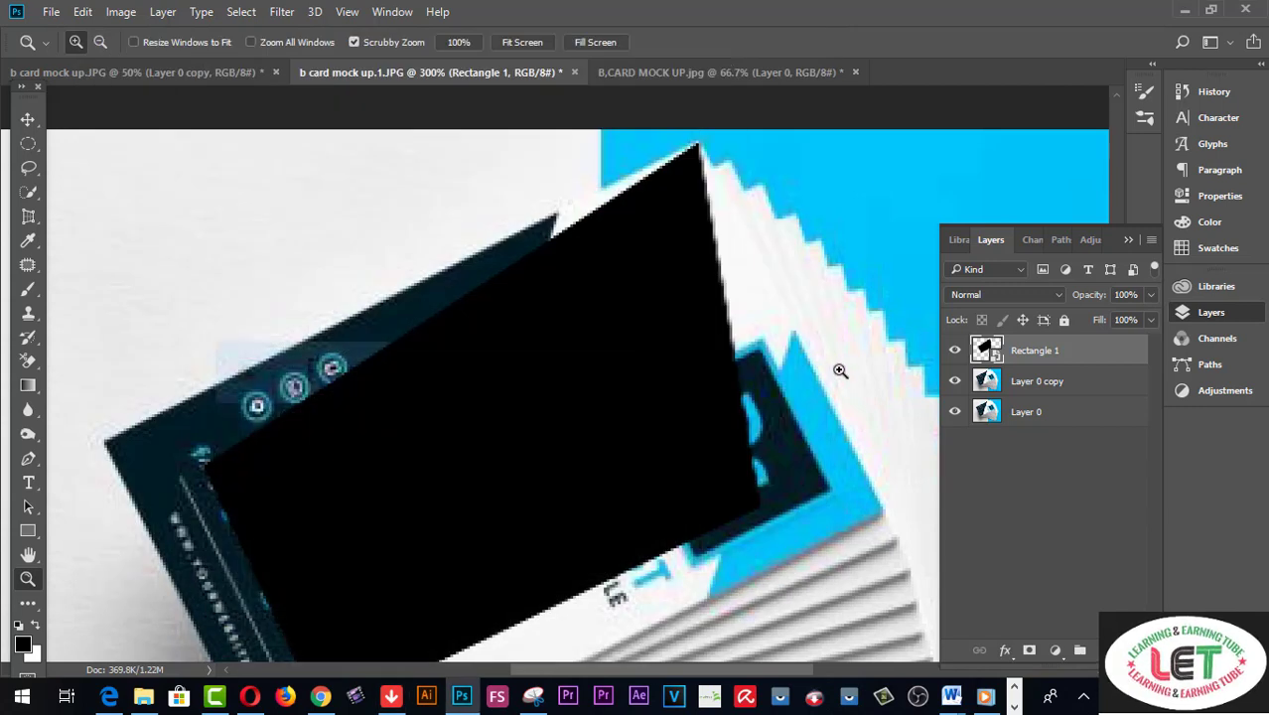
Distort Rectangle 1, stretching its right and bottom corners onto the top card's corners.
key(ctrl+t)
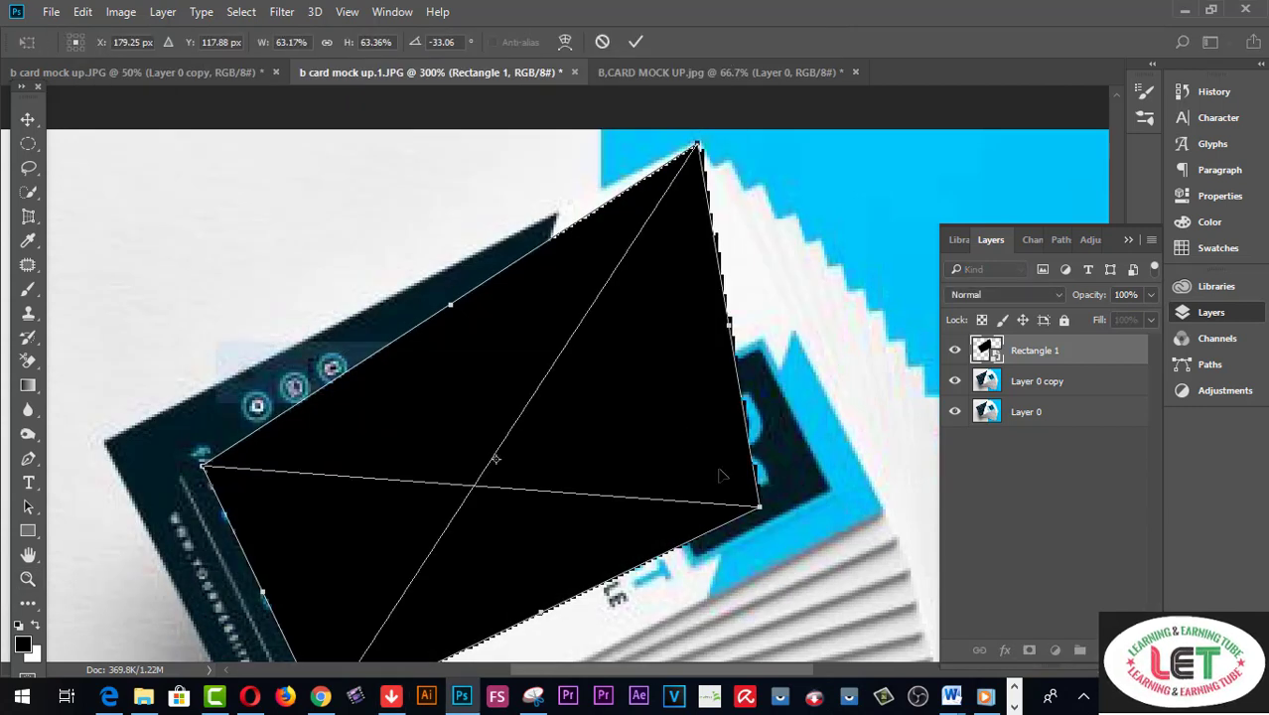
right_click(683, 433)
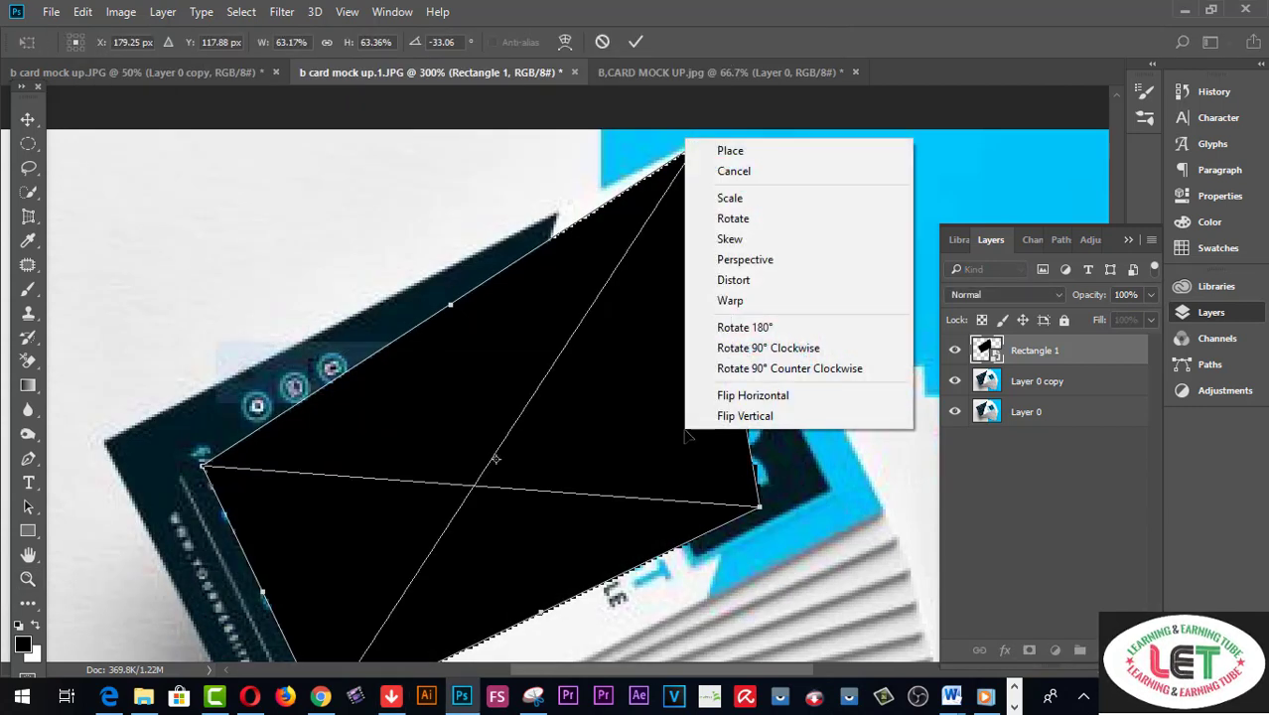
click(732, 280)
drag(759, 510, 888, 513)
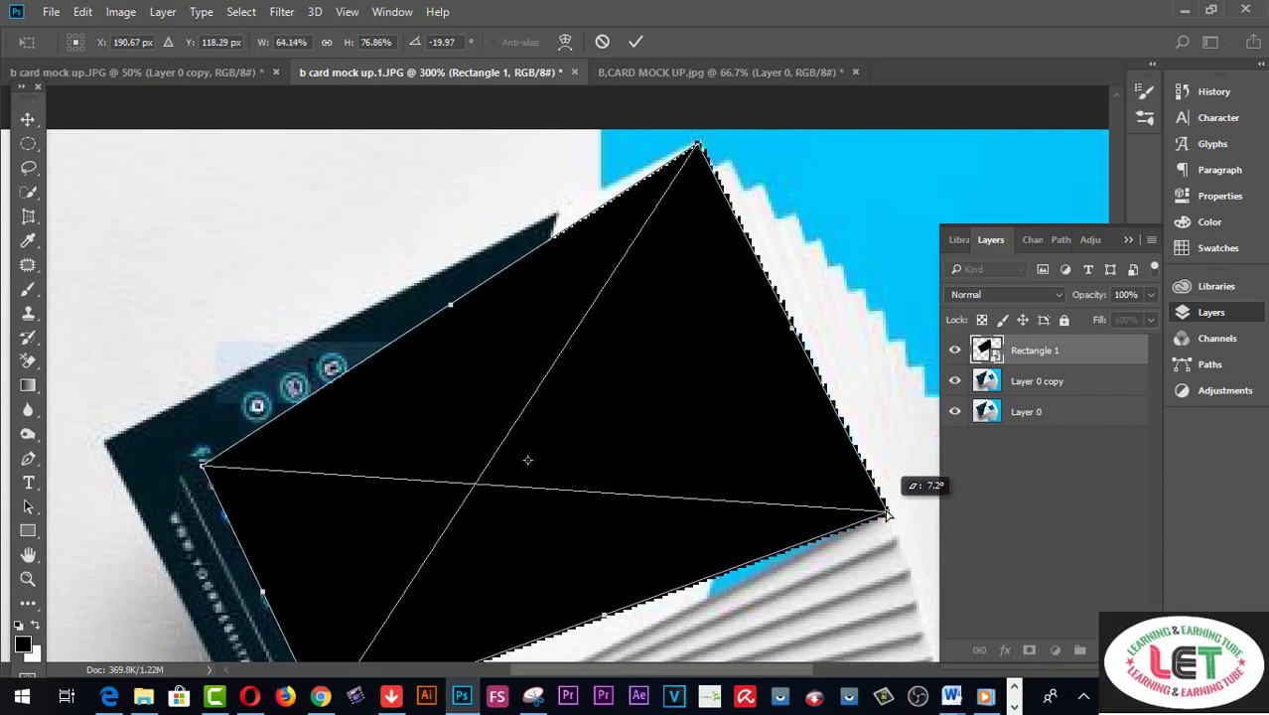
scroll(282, 492, down, 3)
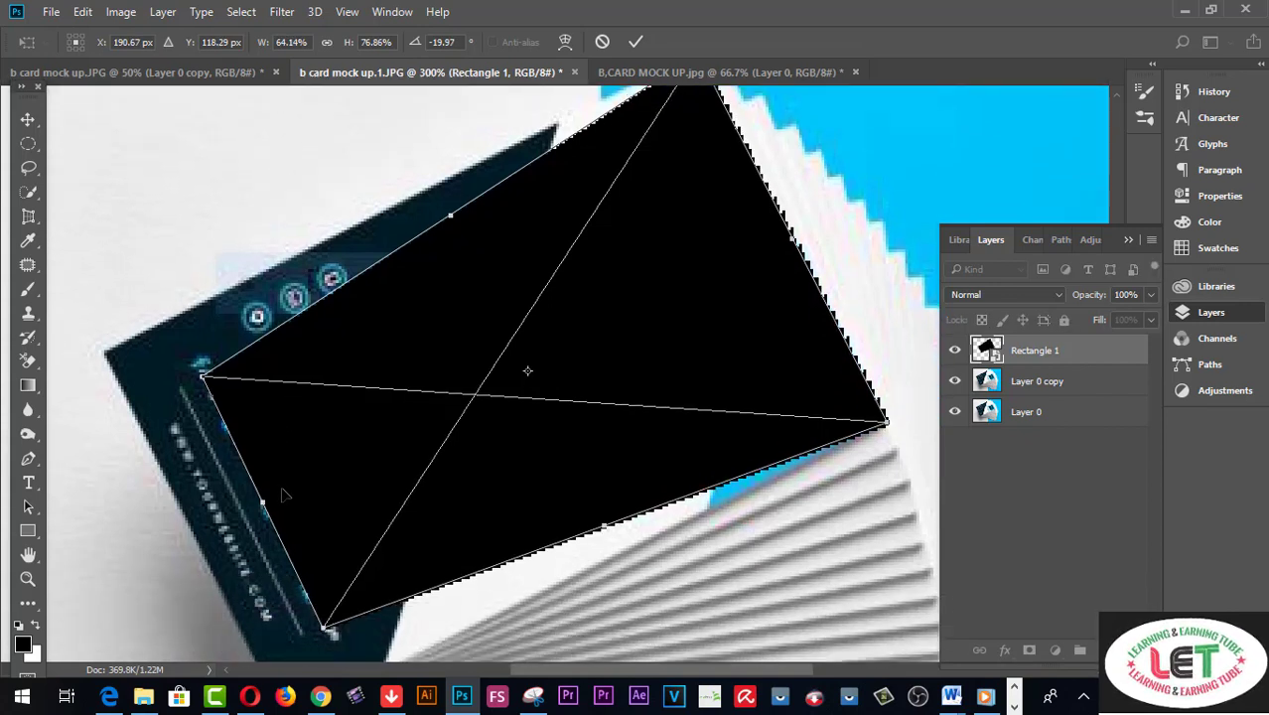
scroll(282, 494, down, 2)
scroll(282, 493, down, 1)
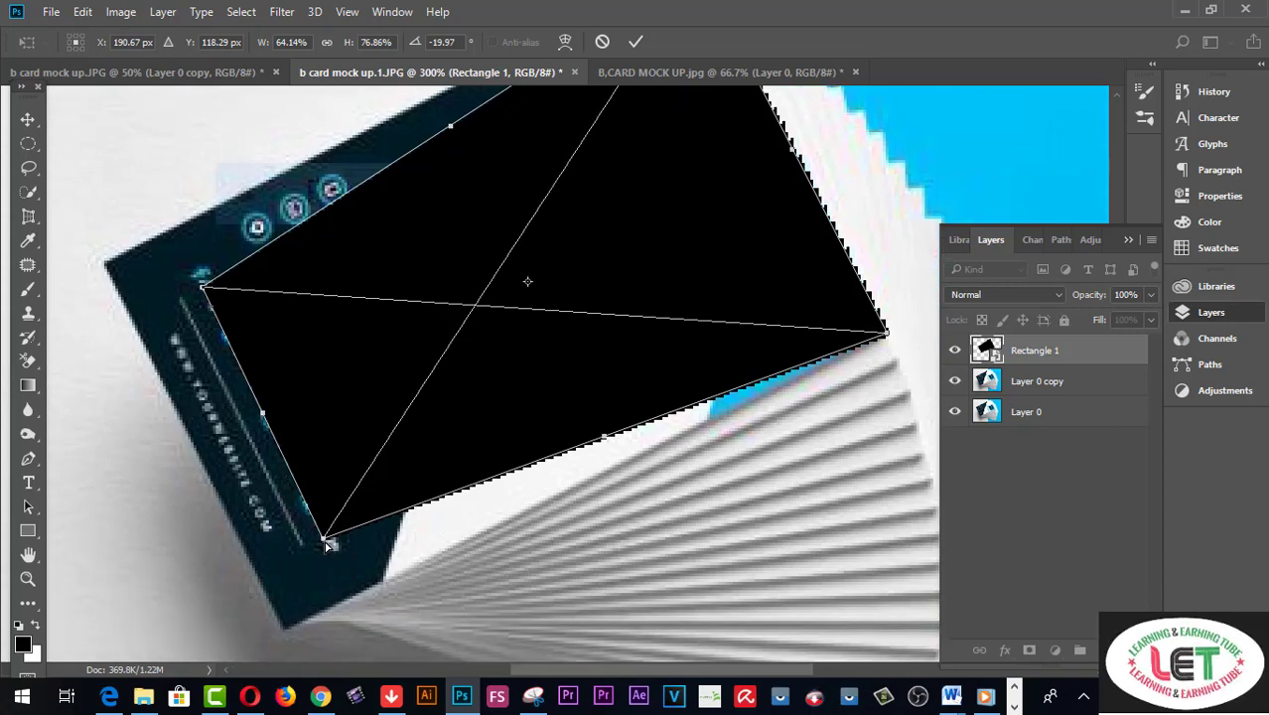
mouse_move(325, 542)
mouse_down()
mouse_move(316, 517)
mouse_move(289, 632)
mouse_up()
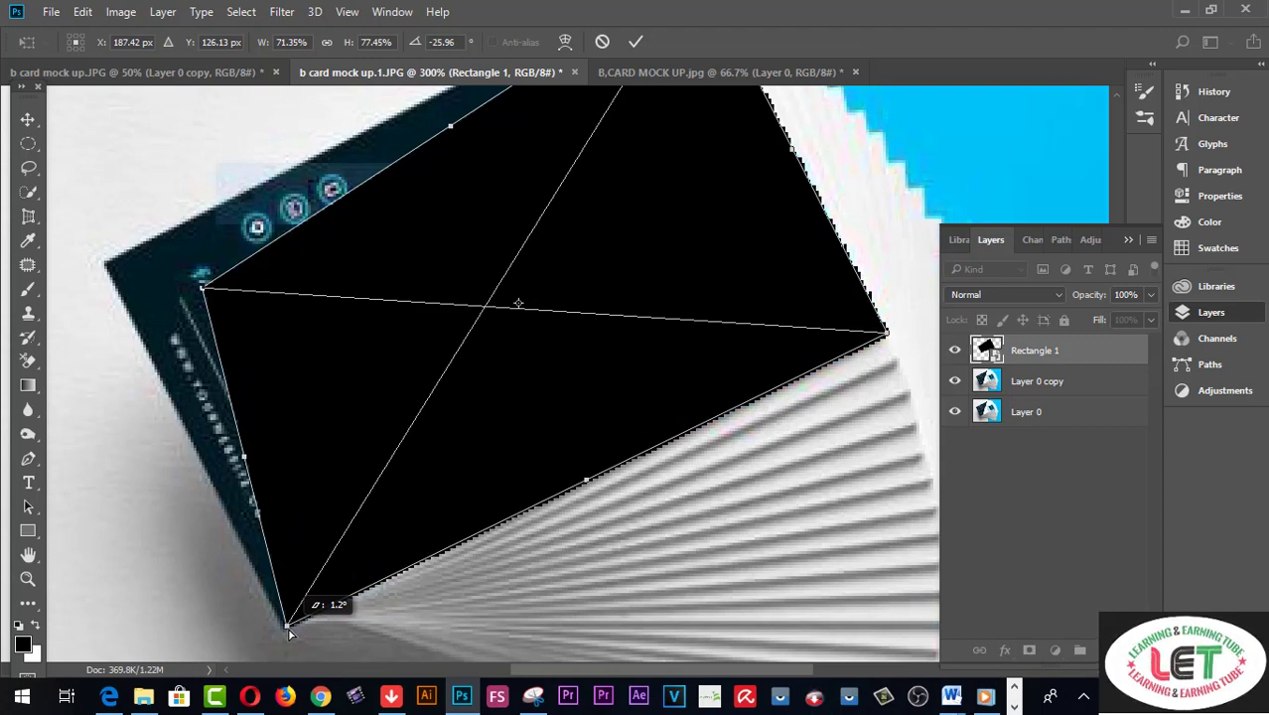
drag(289, 632, 287, 632)
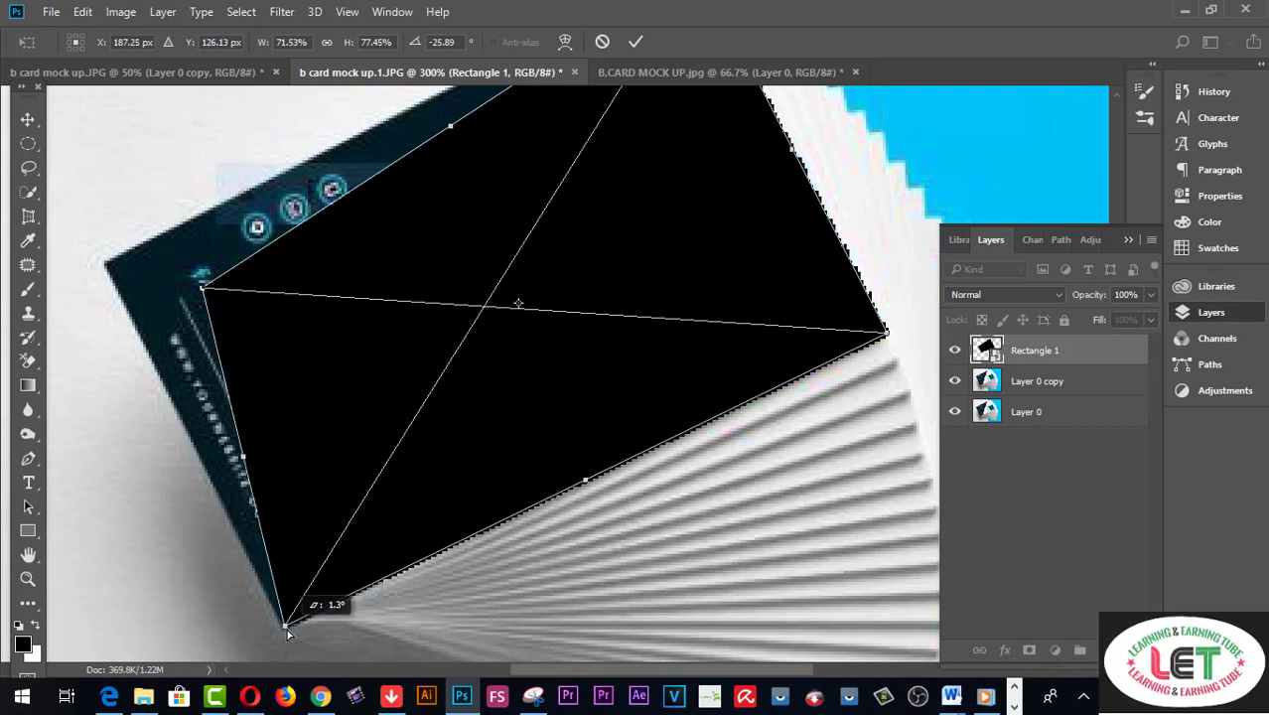
Pull out the left corner and side, fine-tune bottom and top corners, and commit at -26.18°.
scroll(357, 496, up, 1)
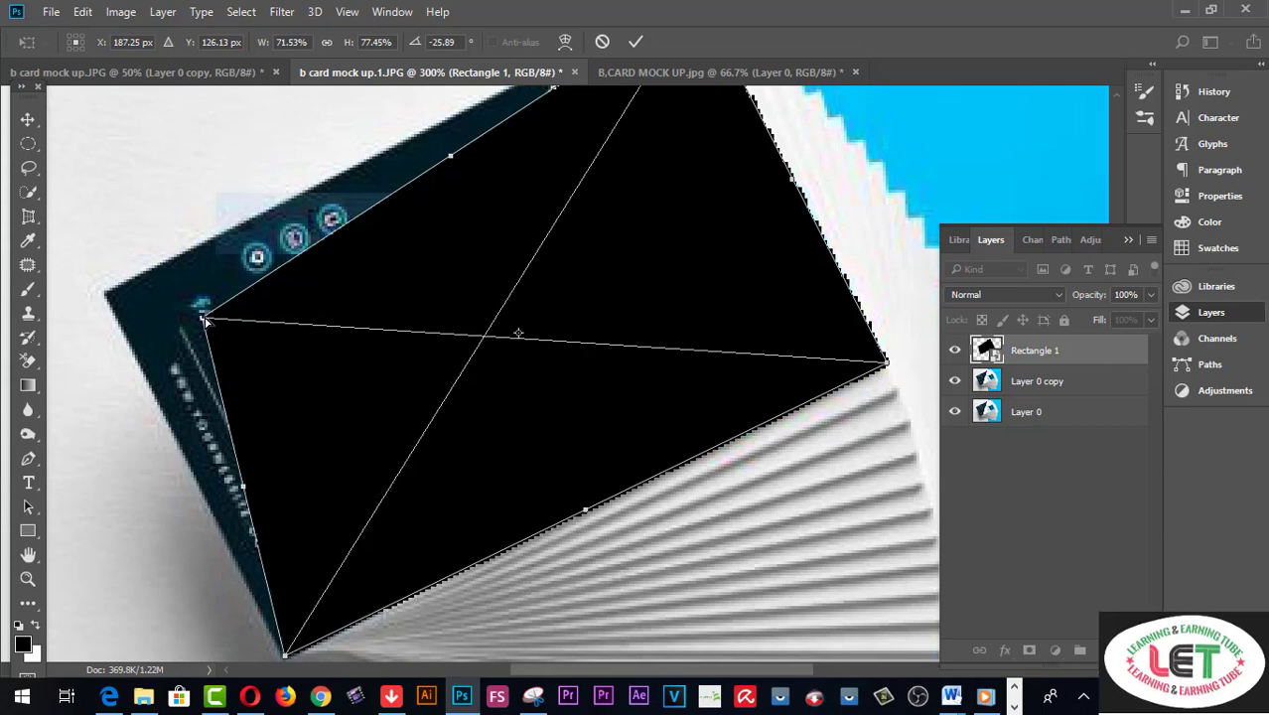
mouse_move(204, 320)
mouse_down()
mouse_move(170, 294)
mouse_move(107, 294)
mouse_up()
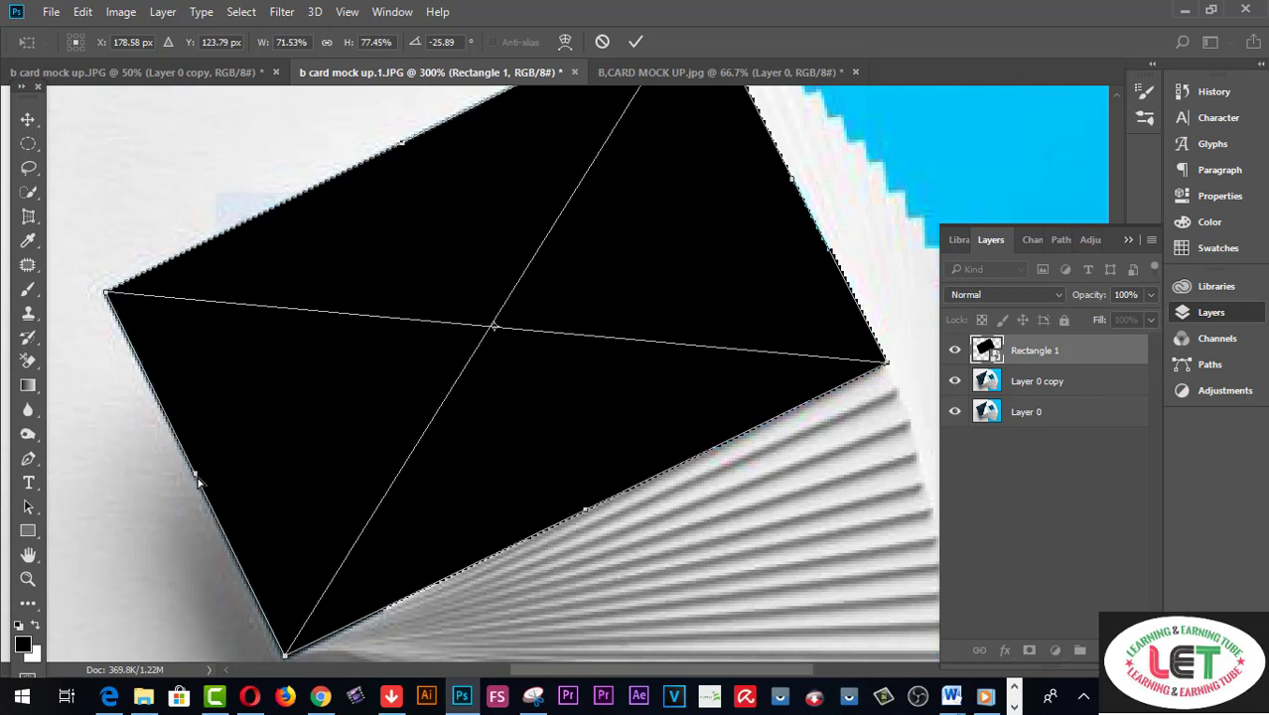
drag(194, 477, 192, 478)
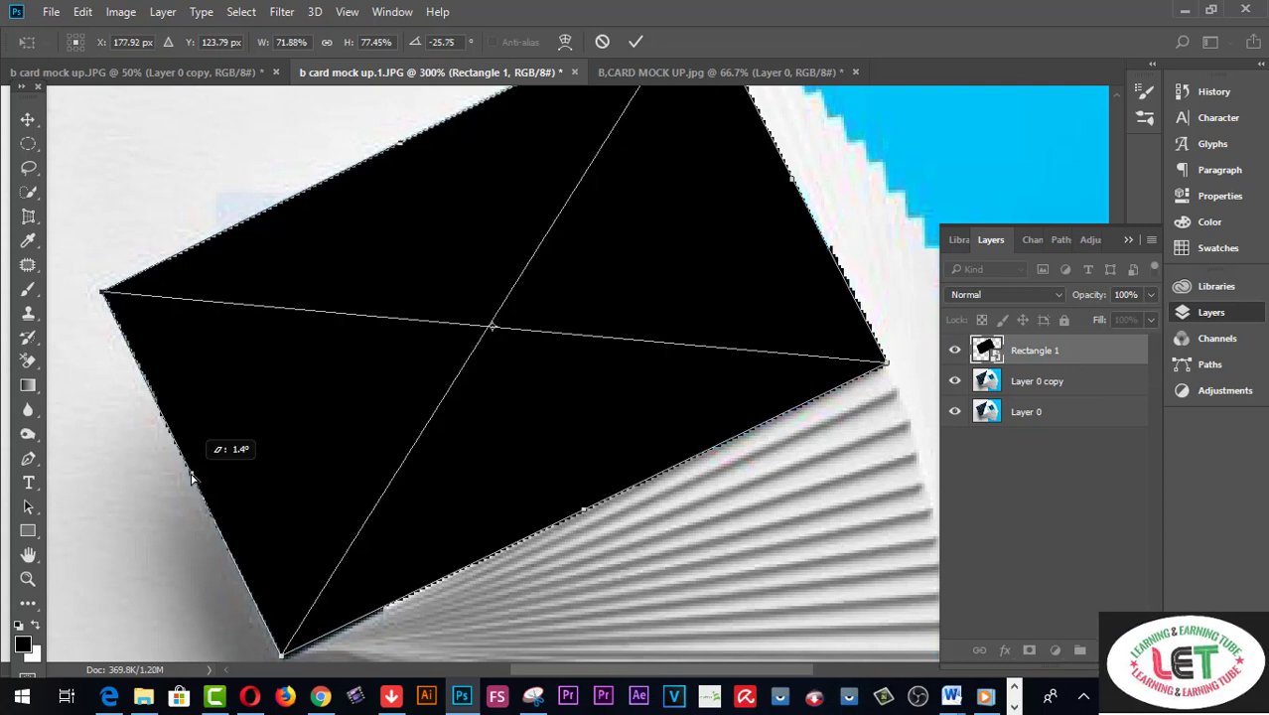
scroll(282, 504, down, 2)
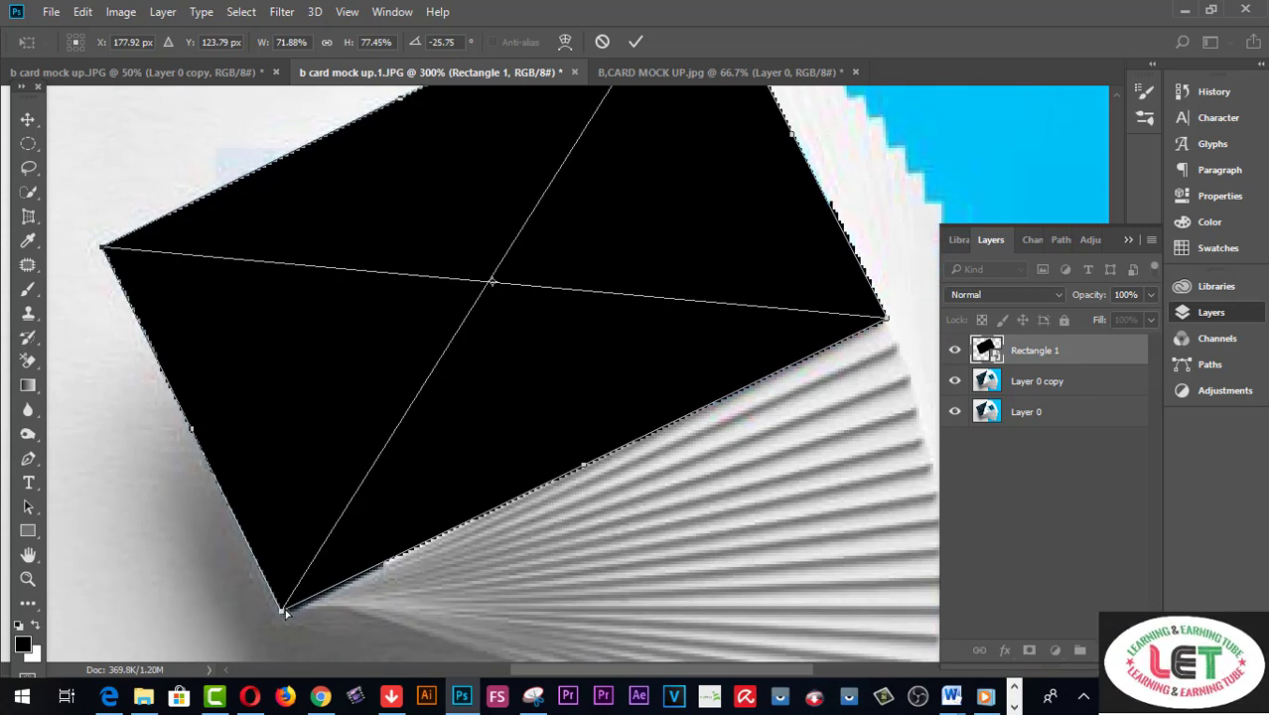
drag(282, 617, 286, 618)
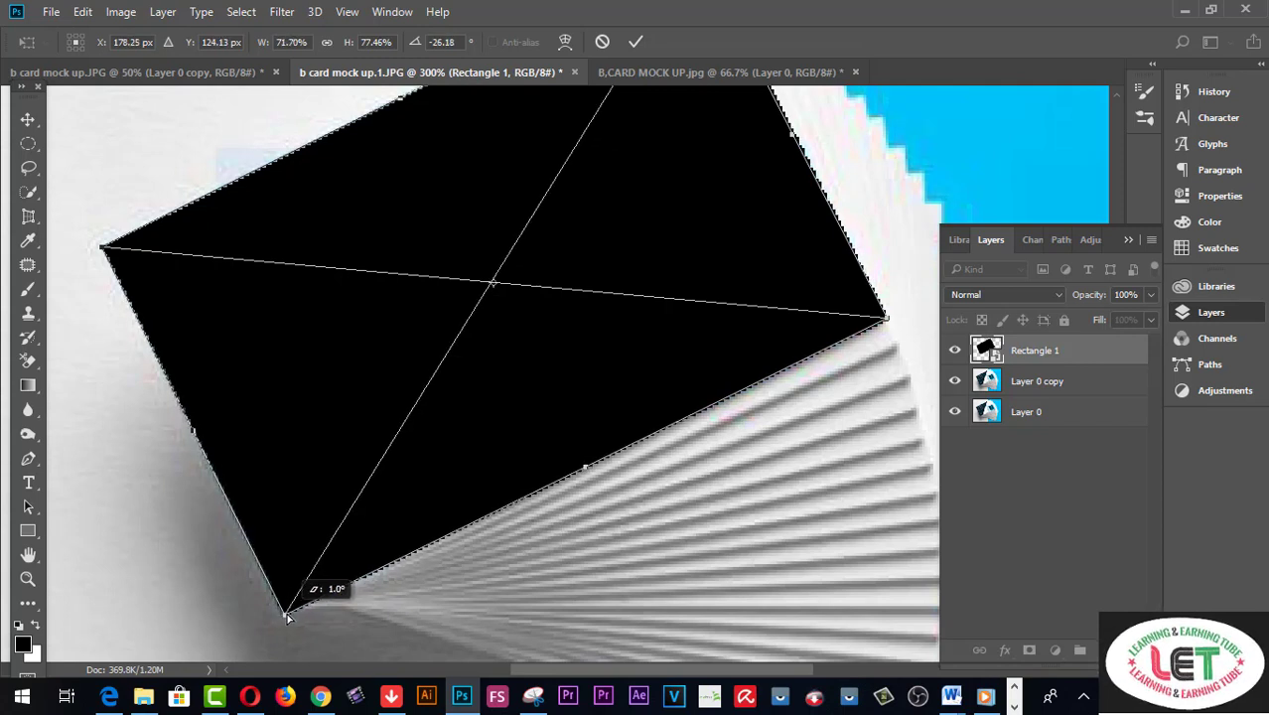
scroll(688, 419, up, 1)
scroll(688, 419, up, 2)
scroll(688, 419, up, 2)
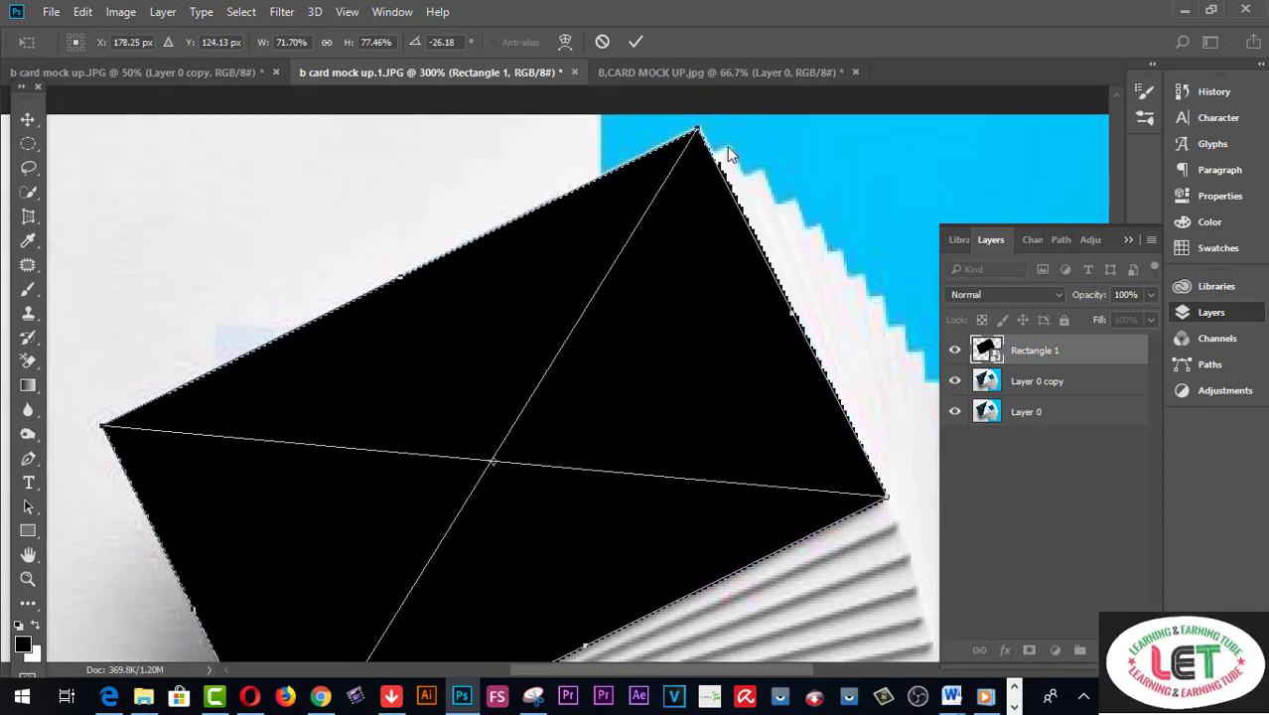
drag(698, 133, 699, 130)
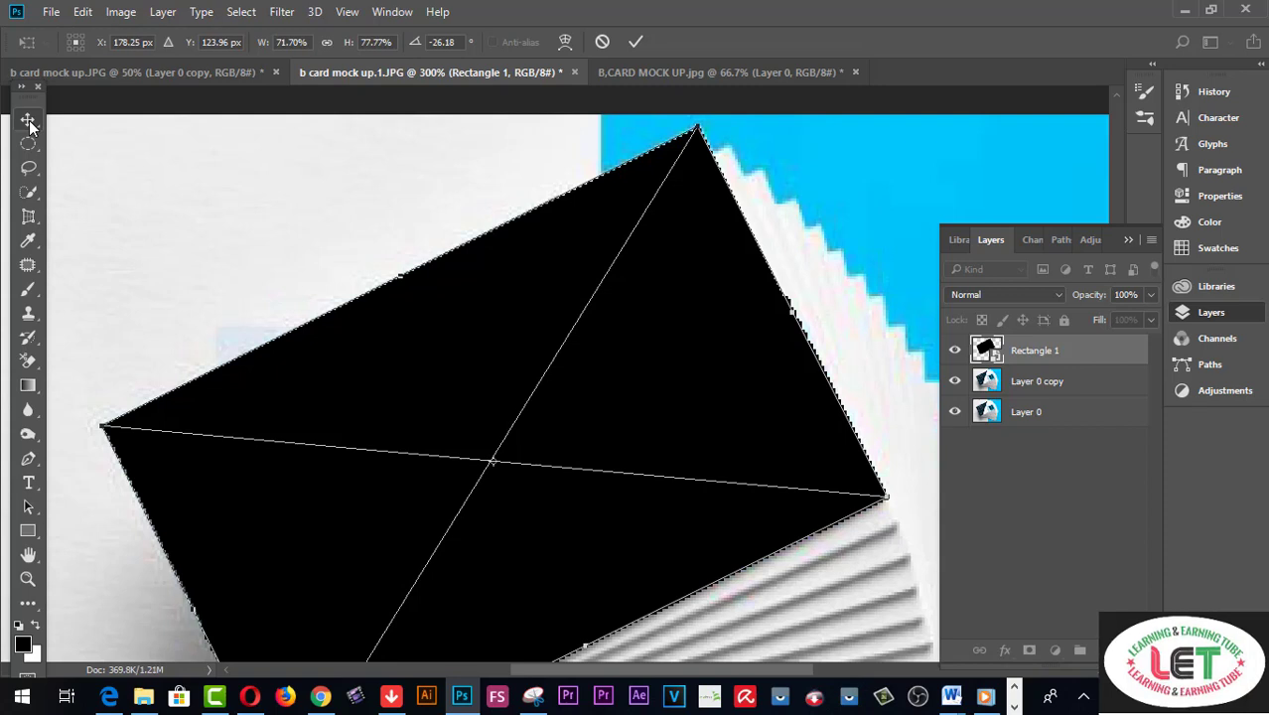
key(Return)
Zoom out to view the whole black card and duplicate it as Rectangle 1 copy.
key(z)
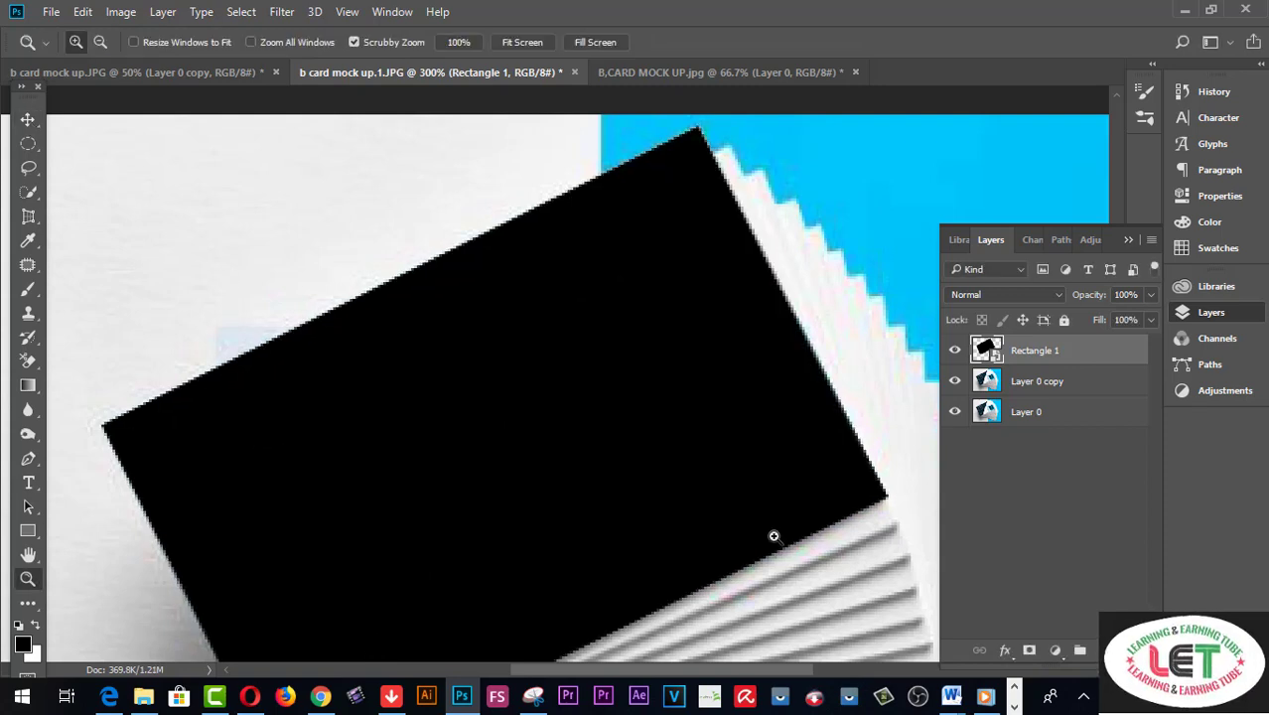
scroll(723, 439, down, 2)
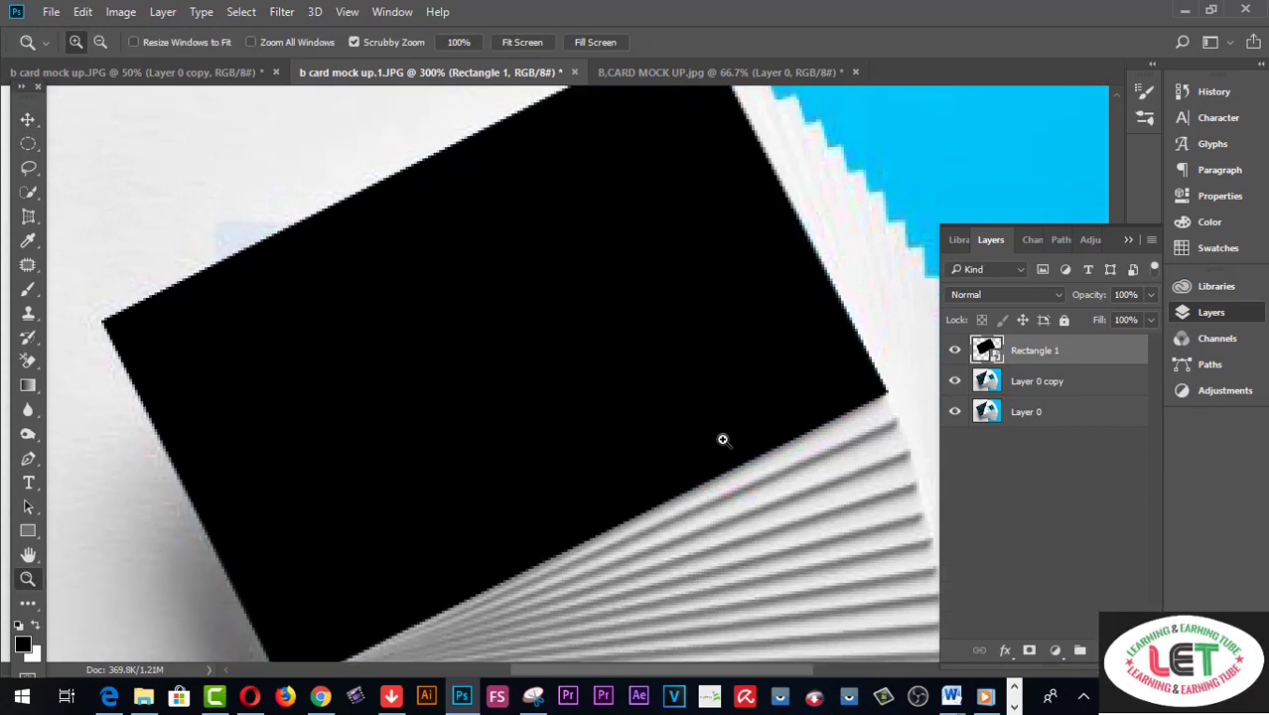
alt+click(723, 440)
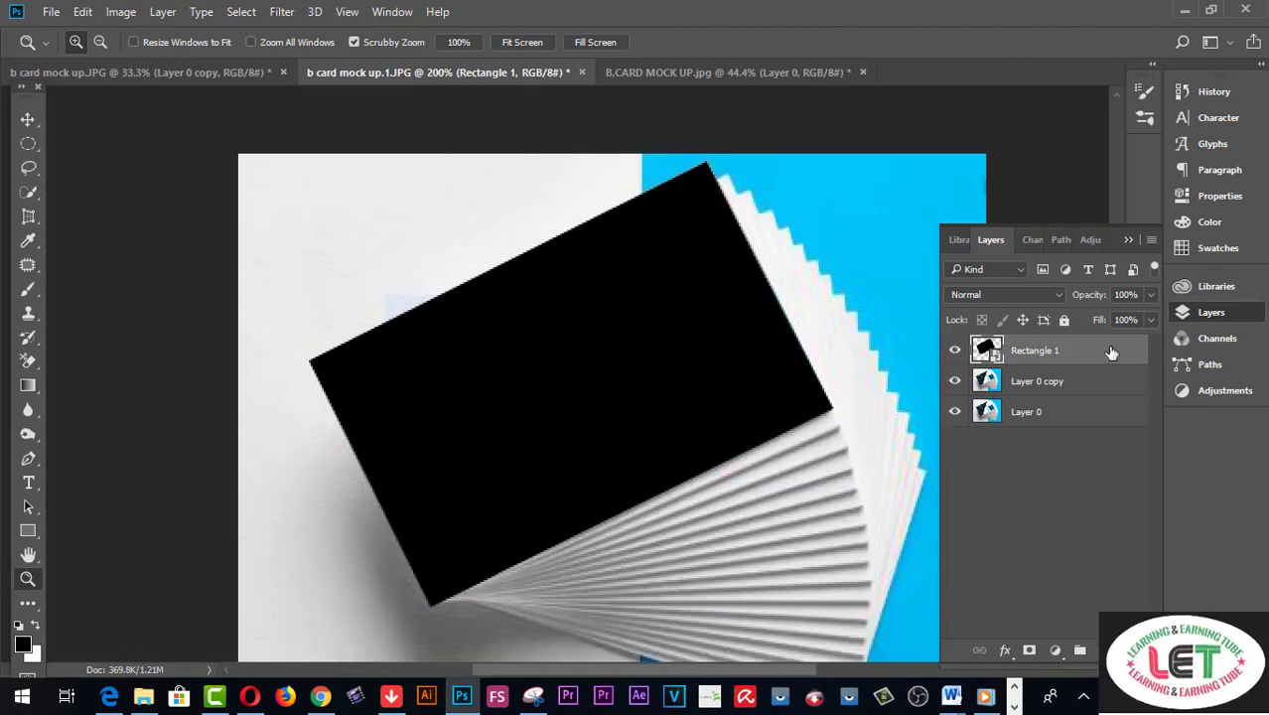
key(ctrl+j)
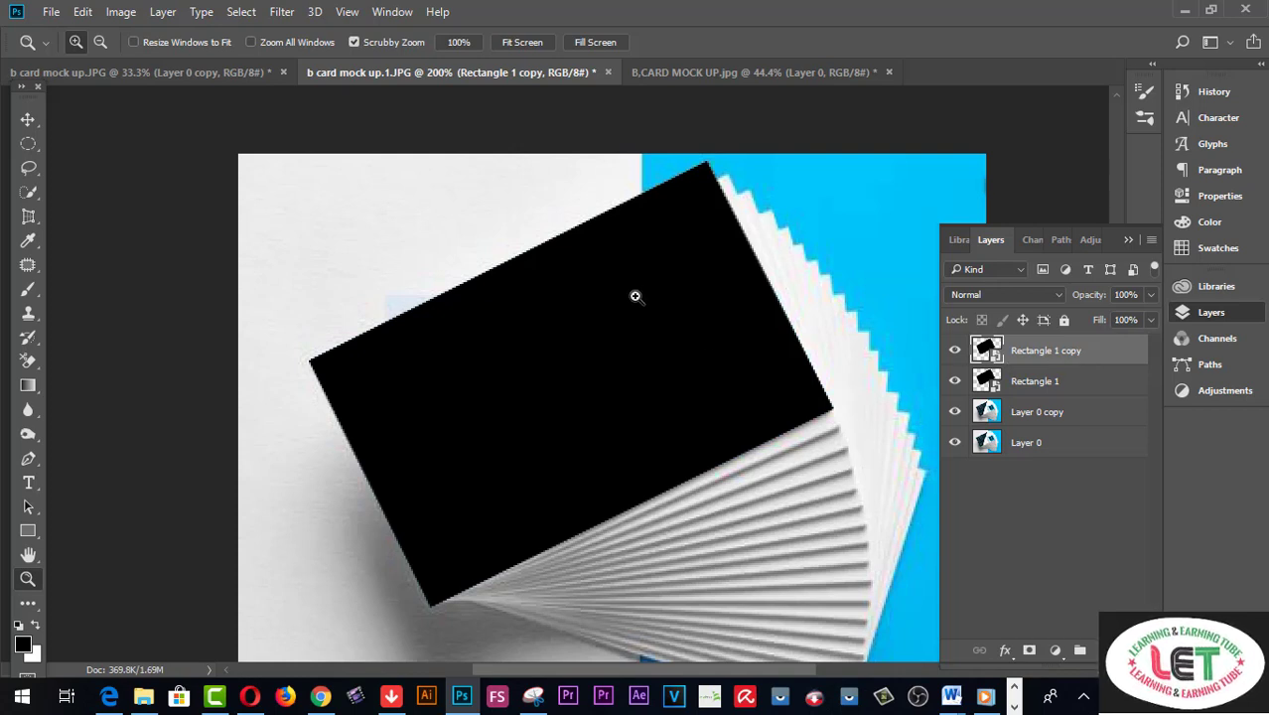
Copy the DESIGNAREA card design and switch back to b card mock up.1.JPG.
click(678, 74)
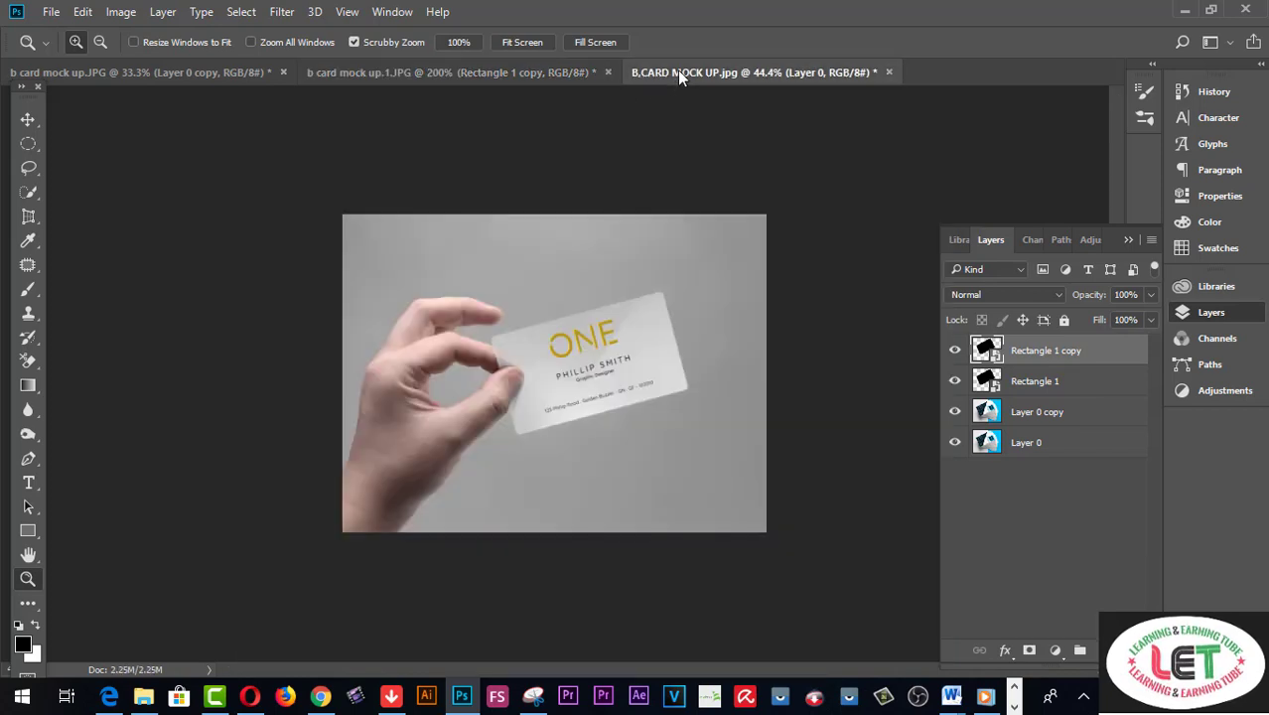
click(167, 72)
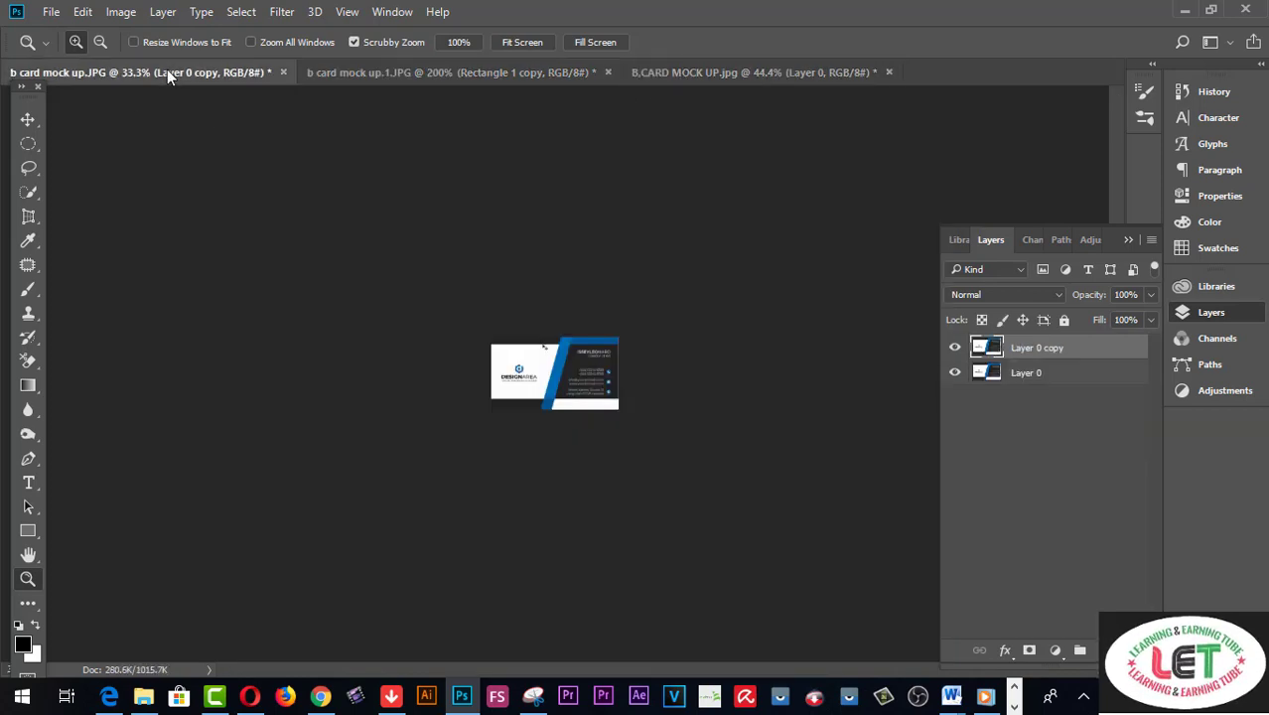
drag(596, 405, 592, 401)
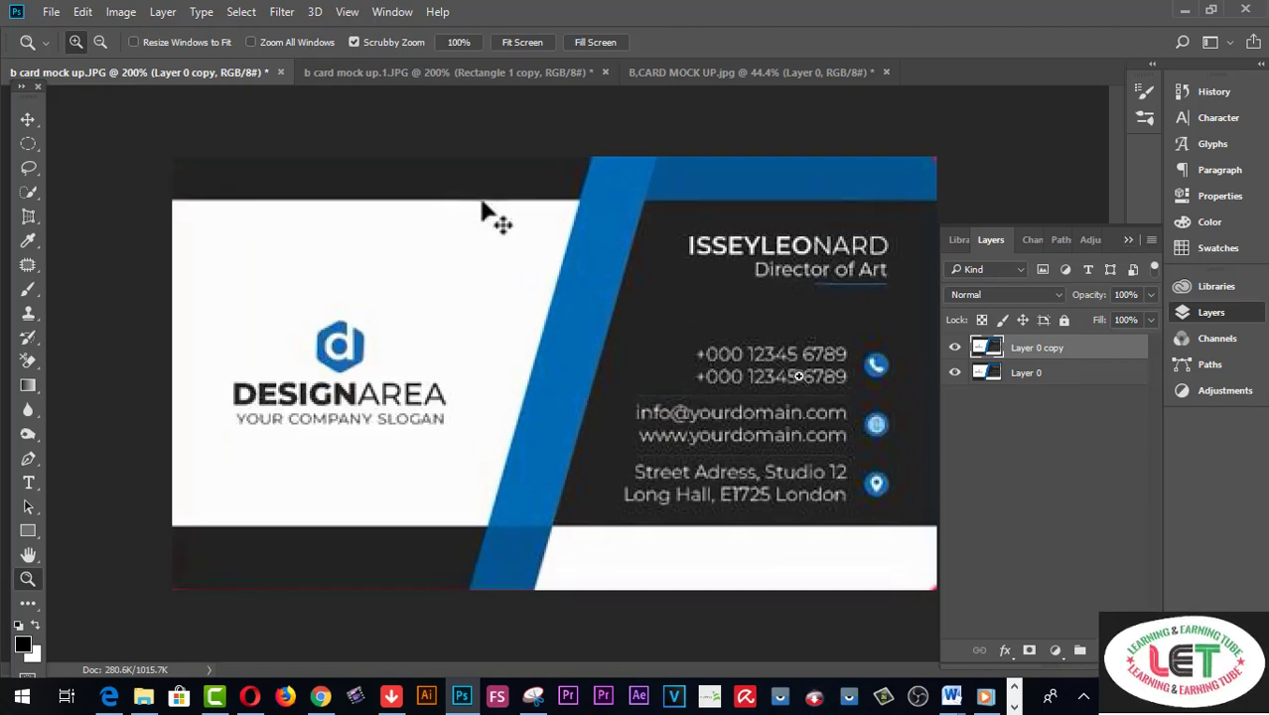
click(28, 119)
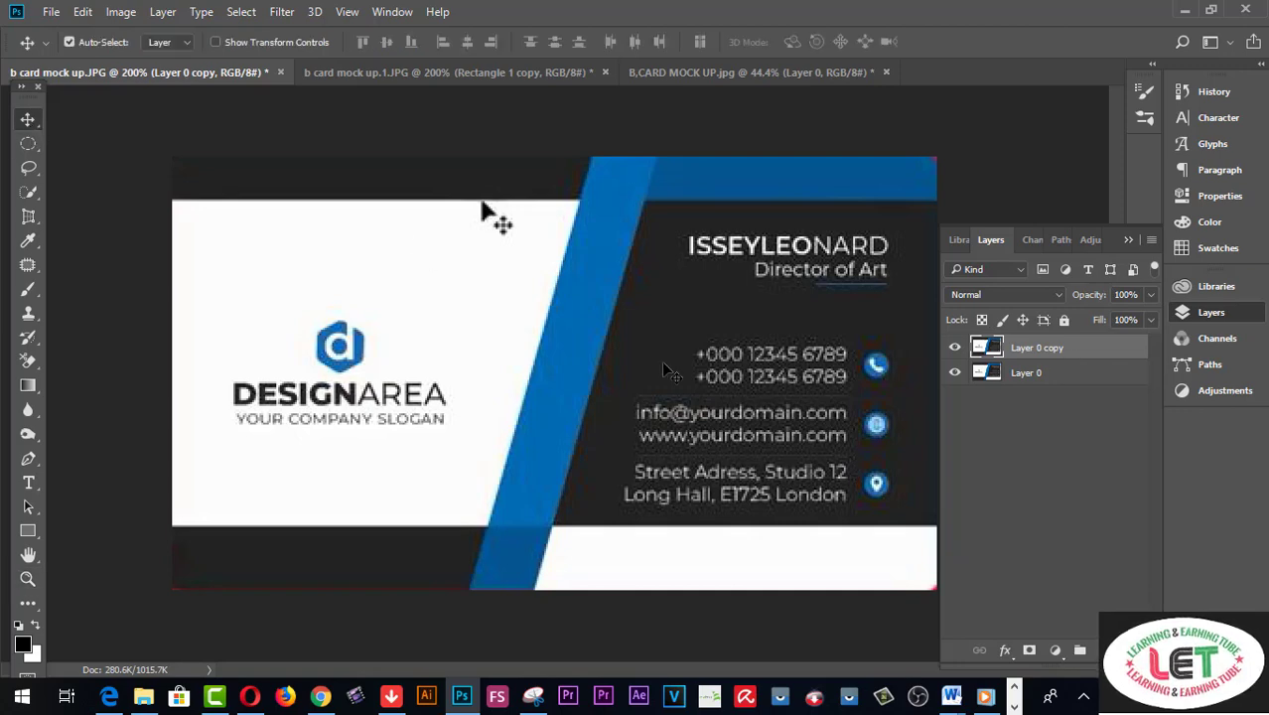
click(82, 12)
click(131, 134)
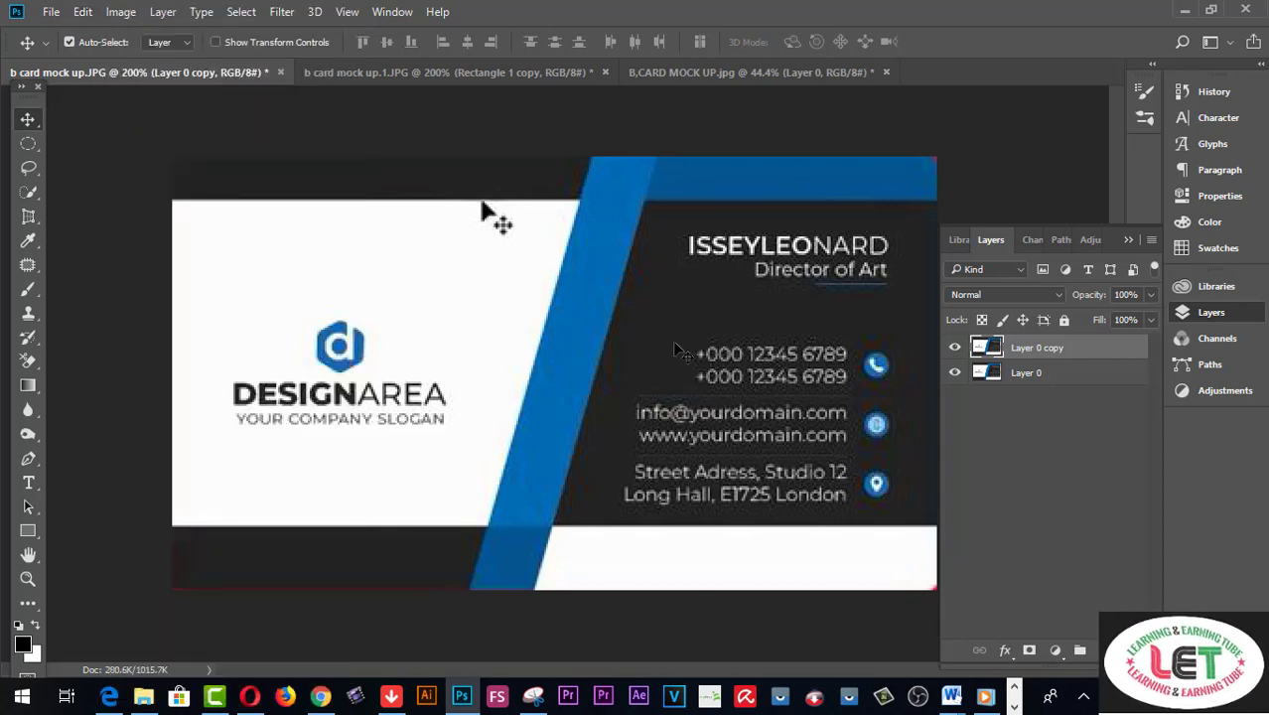
click(700, 75)
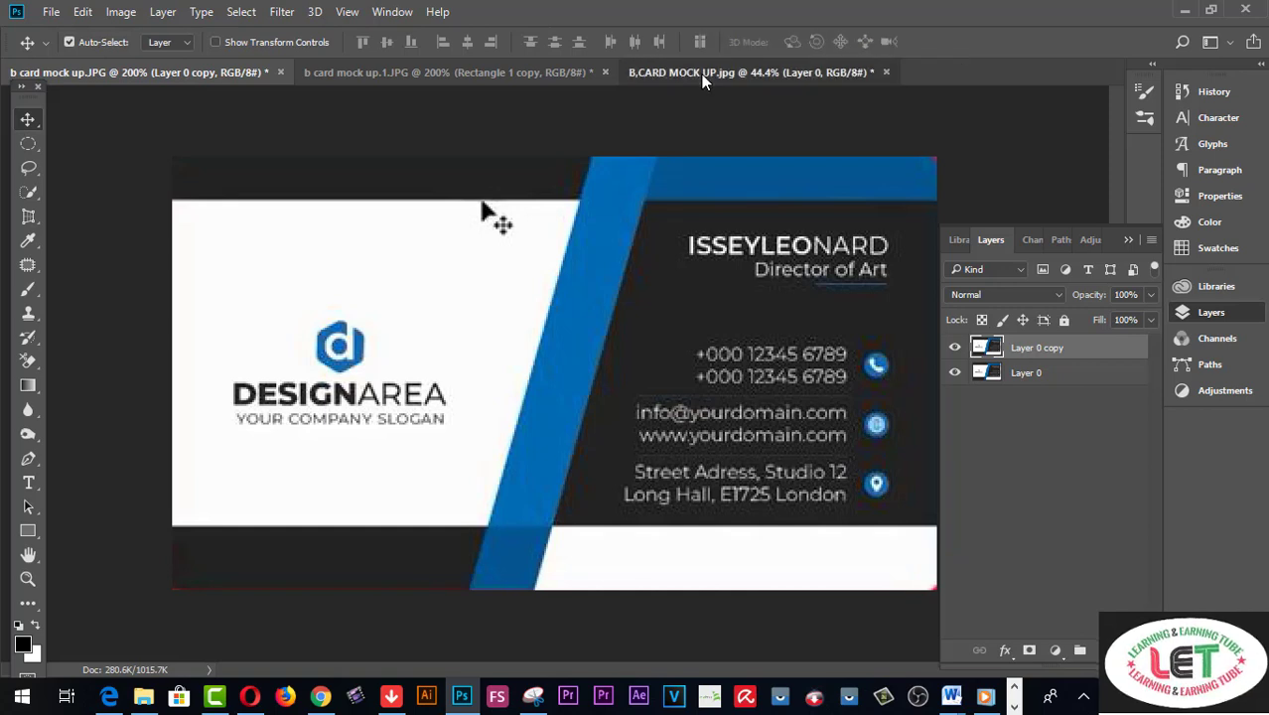
click(505, 74)
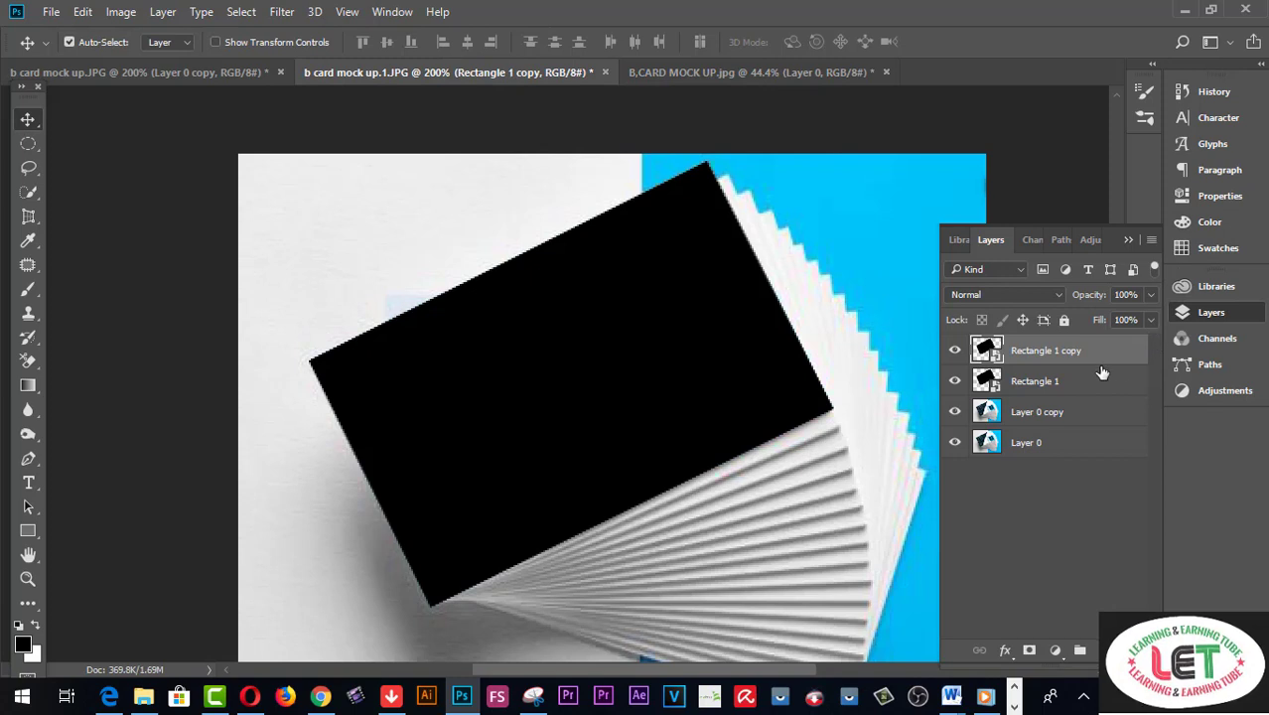
Paste the DESIGNAREA design into Rectangle 1.psb, scale it to fill the rectangle, and save.
double_click(988, 349)
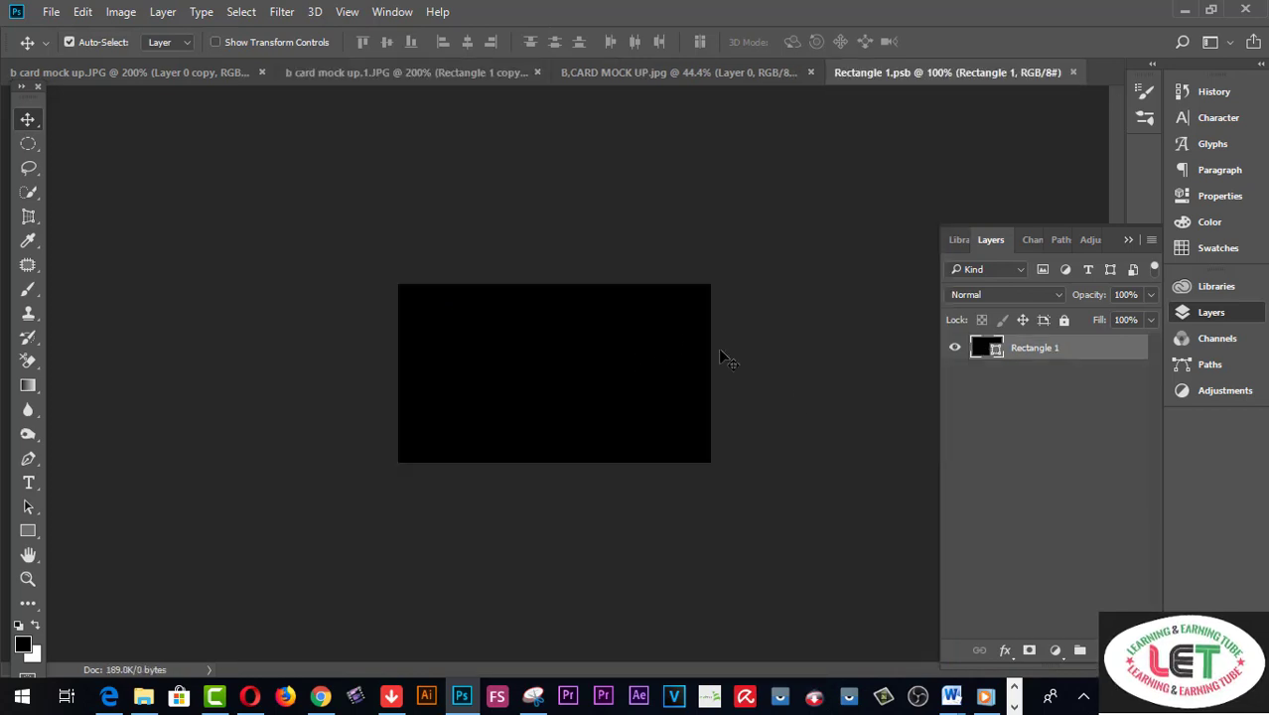
key(ctrl)
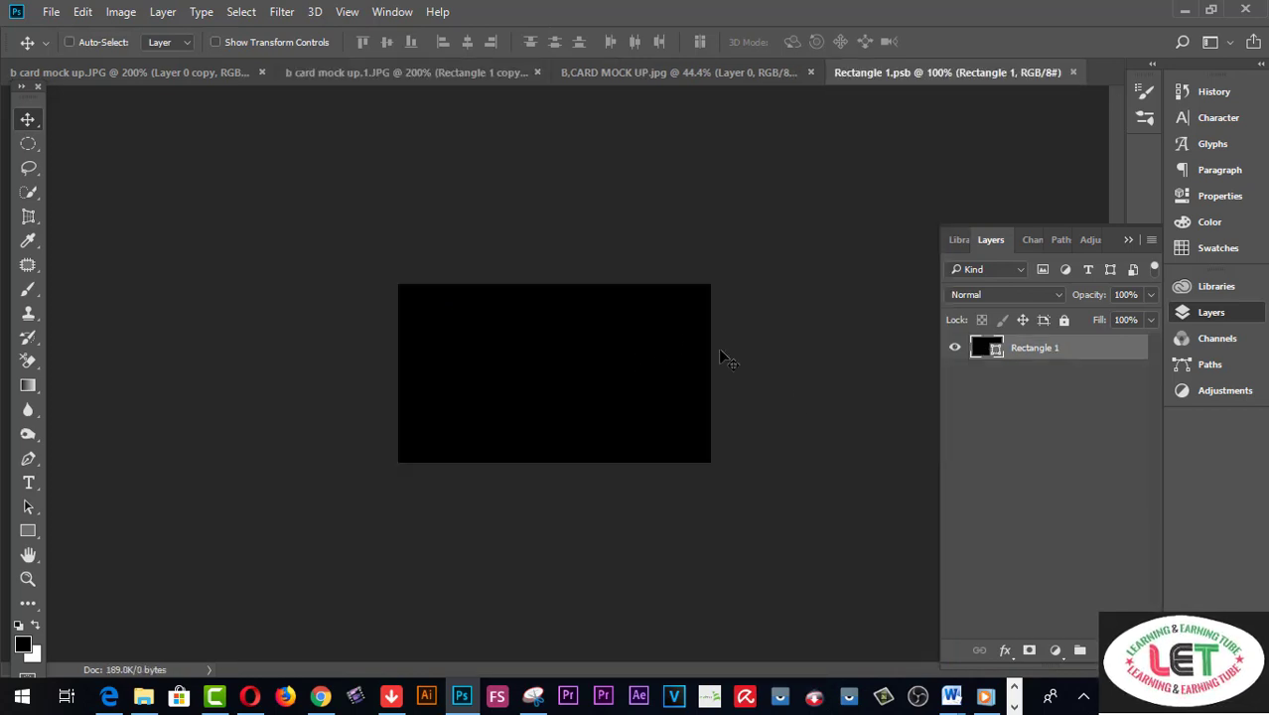
key(ctrl+v)
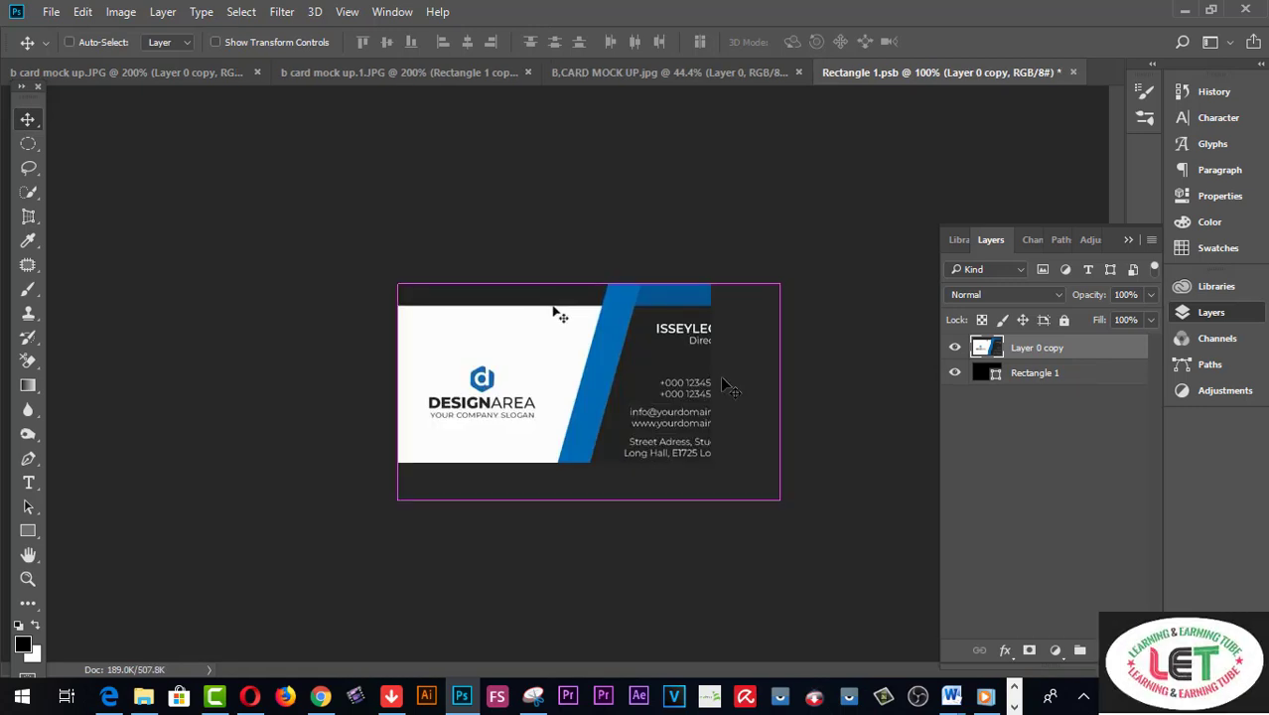
key(ctrl+t)
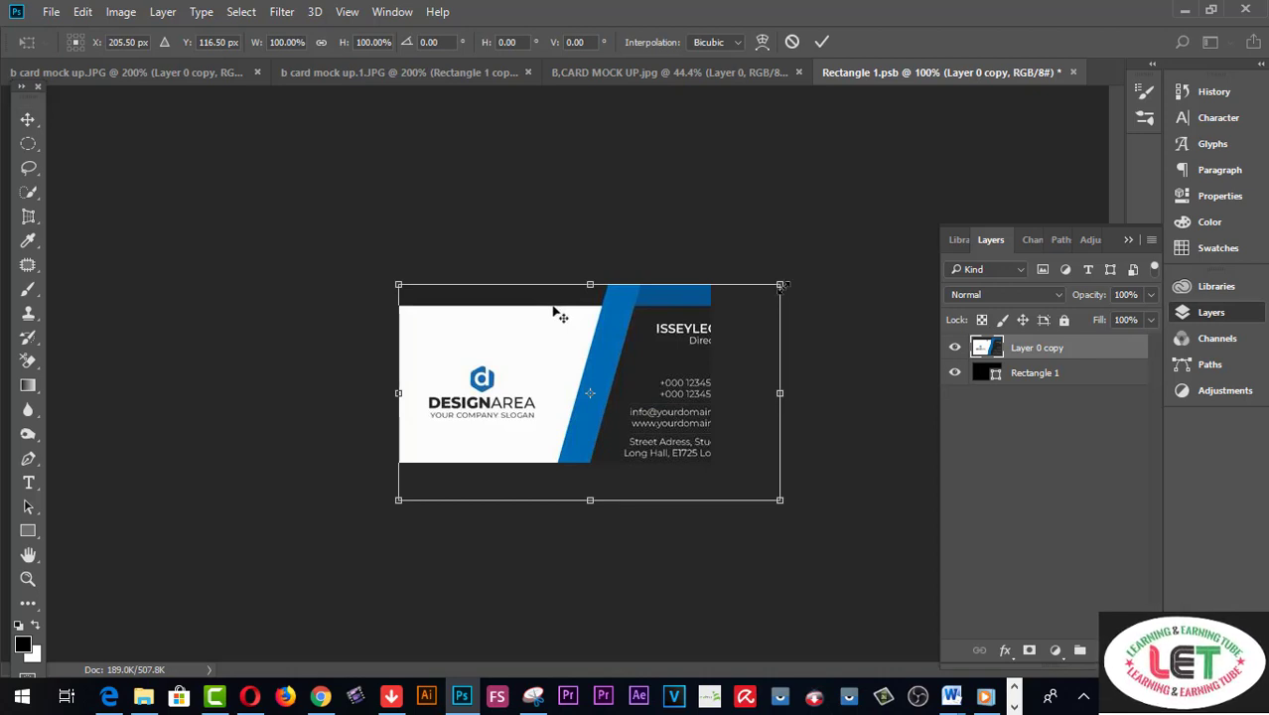
drag(781, 286, 695, 290)
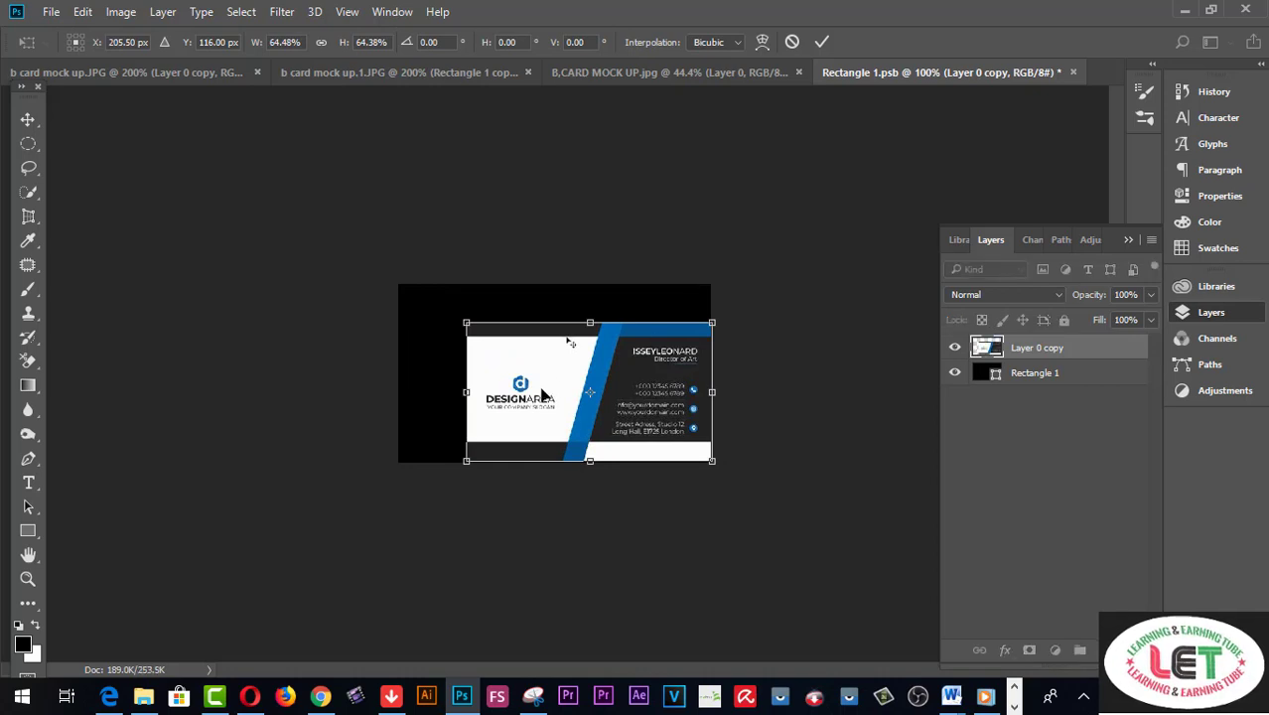
drag(459, 393, 399, 393)
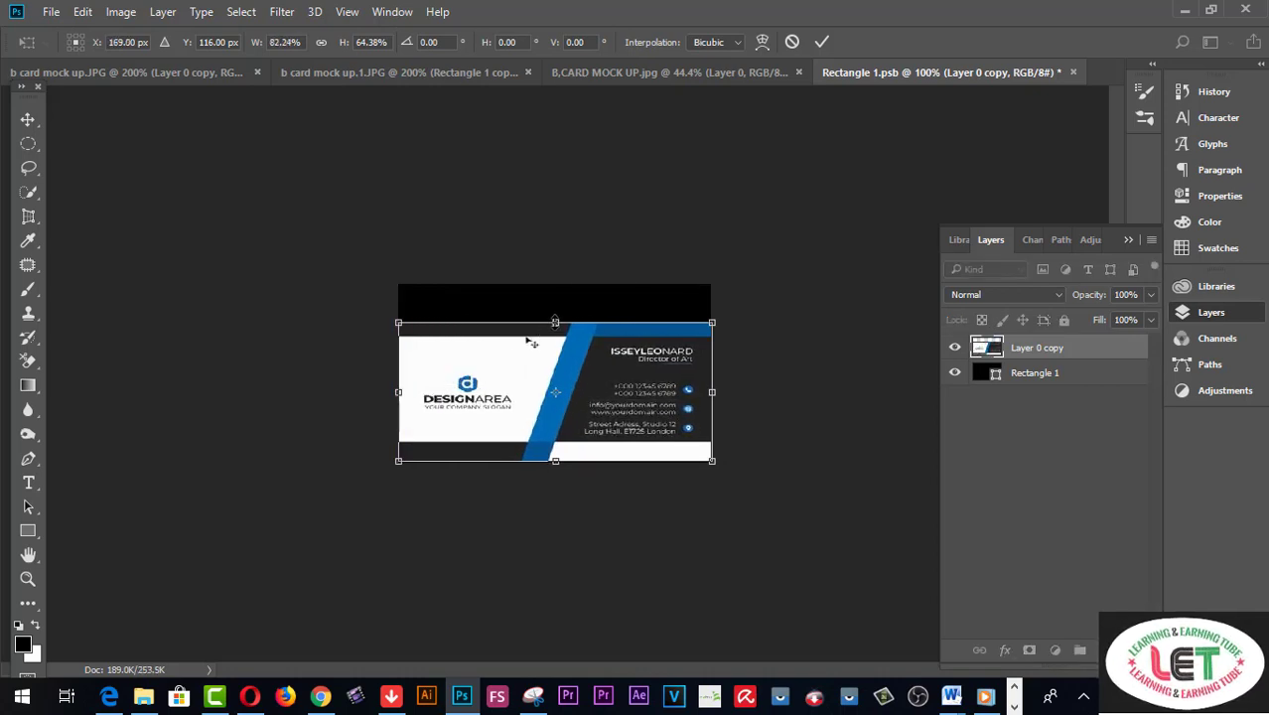
drag(554, 323, 554, 285)
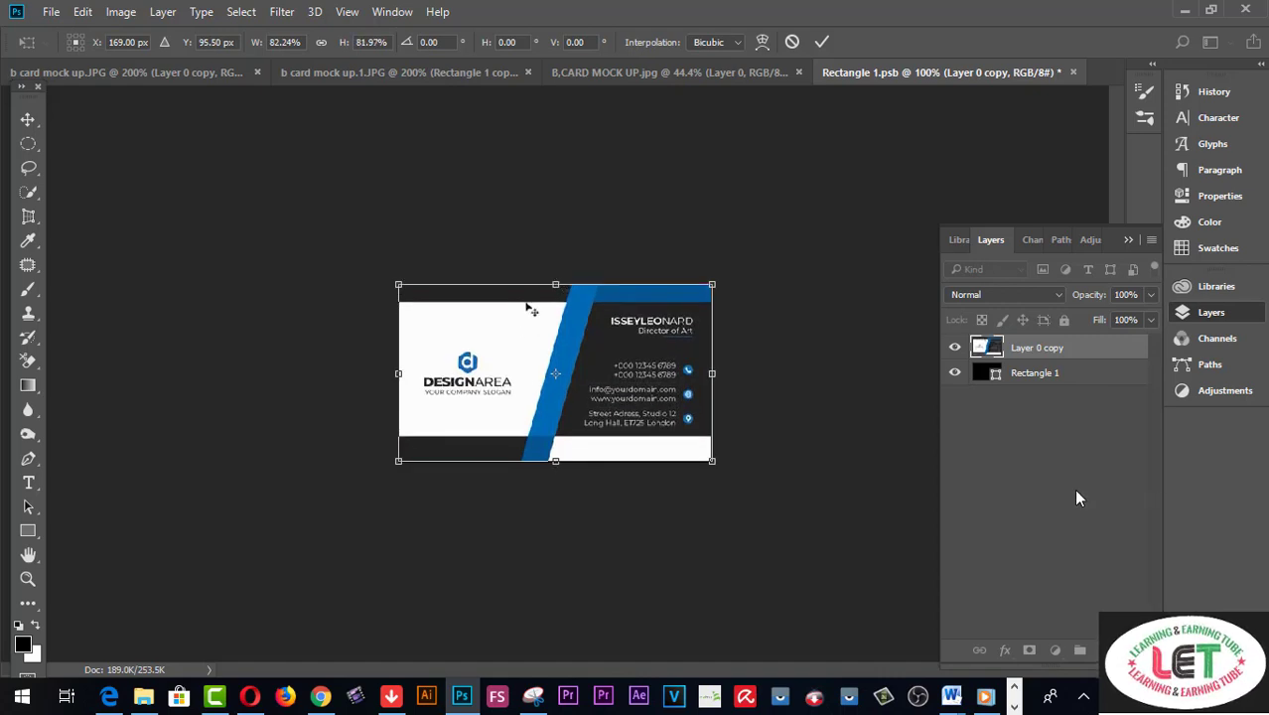
key(Return)
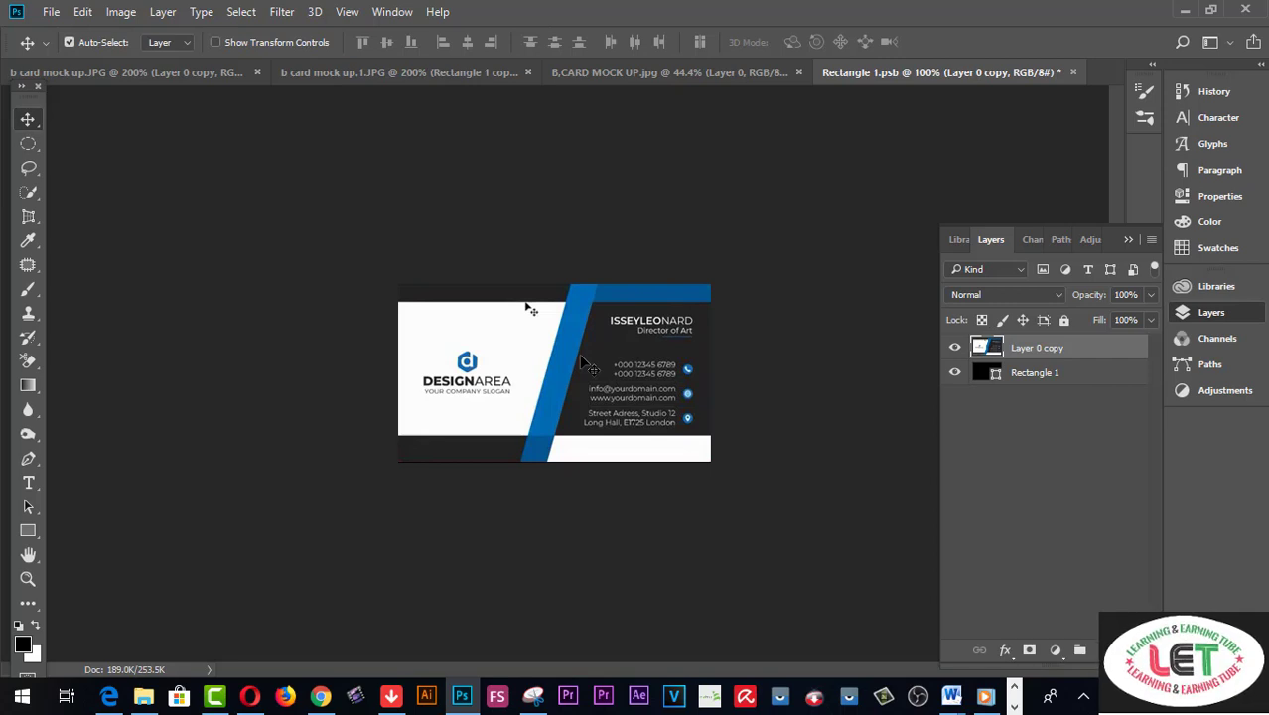
key(ctrl)
key(ctrl+s)
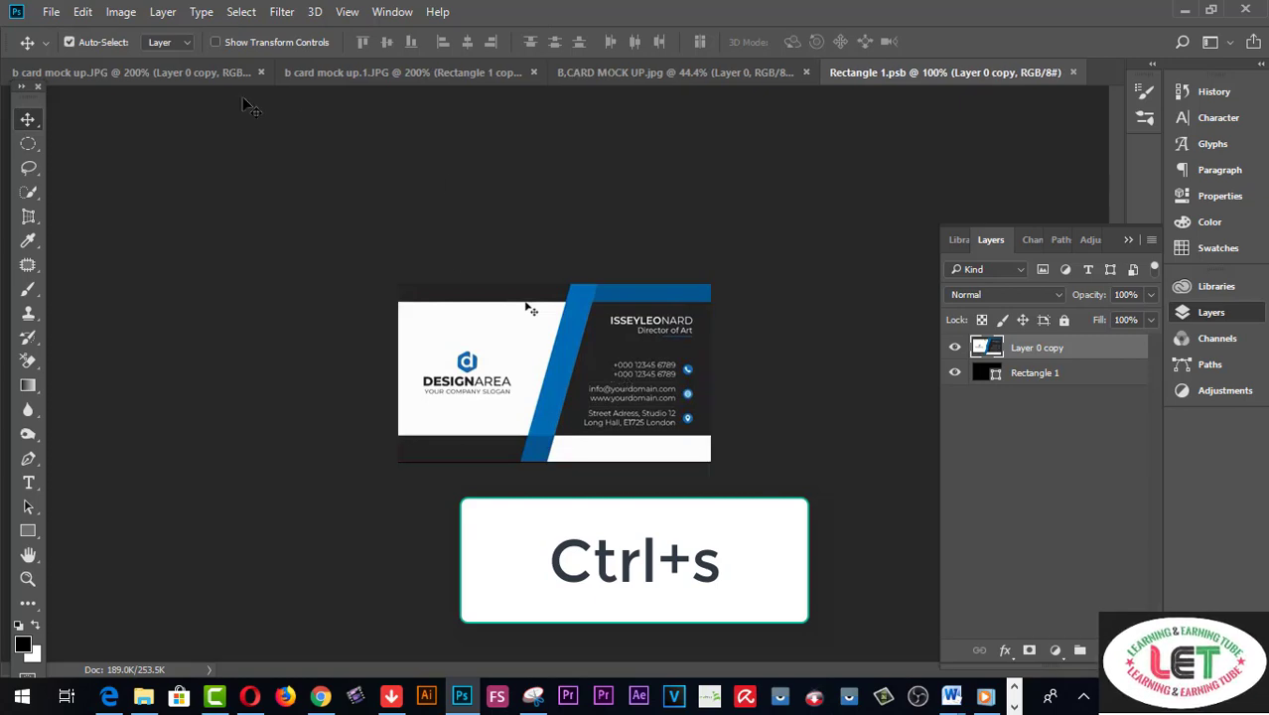
Switch from the DESIGNAREA design to the b card mock up.1.JPG mockup and inspect the updated top card.
click(210, 74)
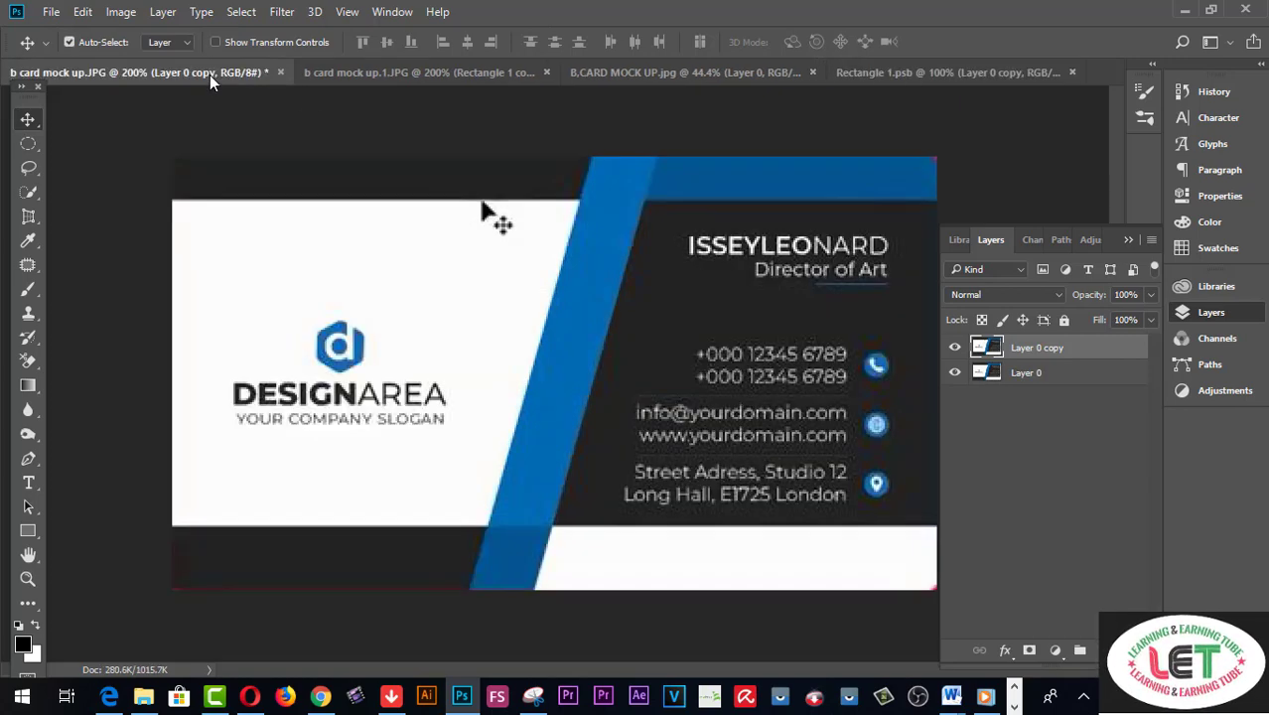
click(349, 71)
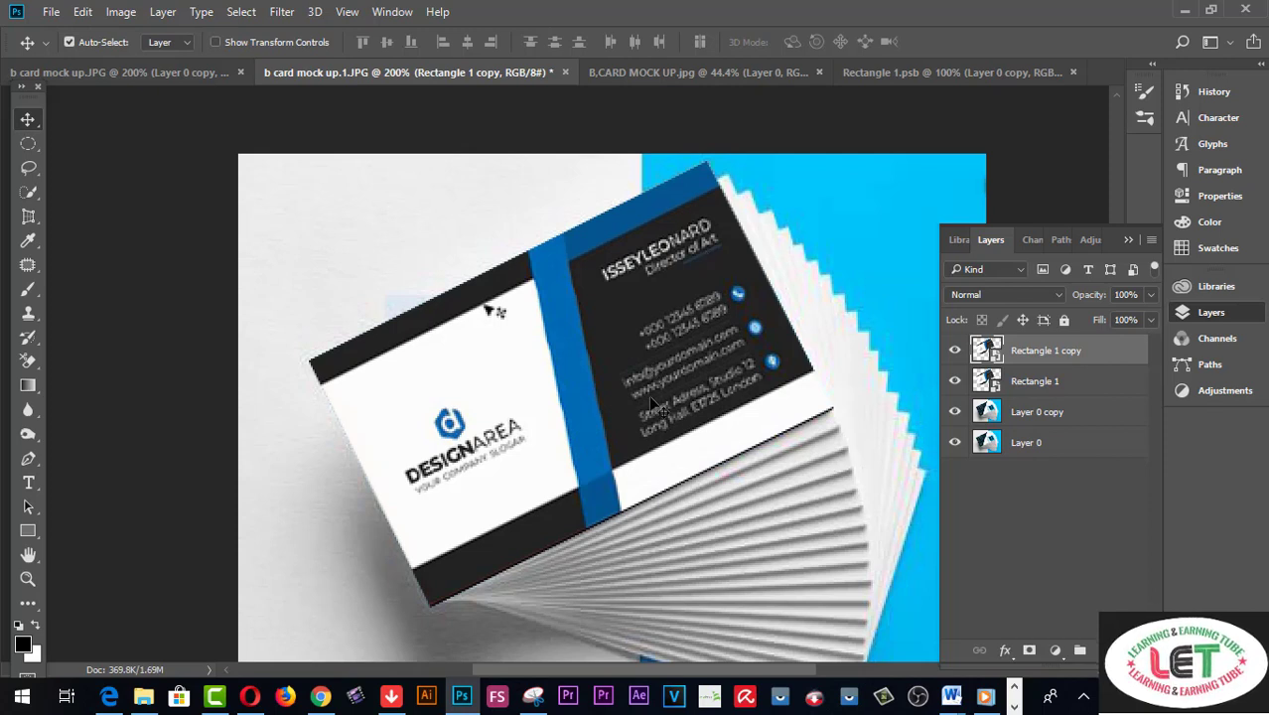
scroll(789, 451, down, 1)
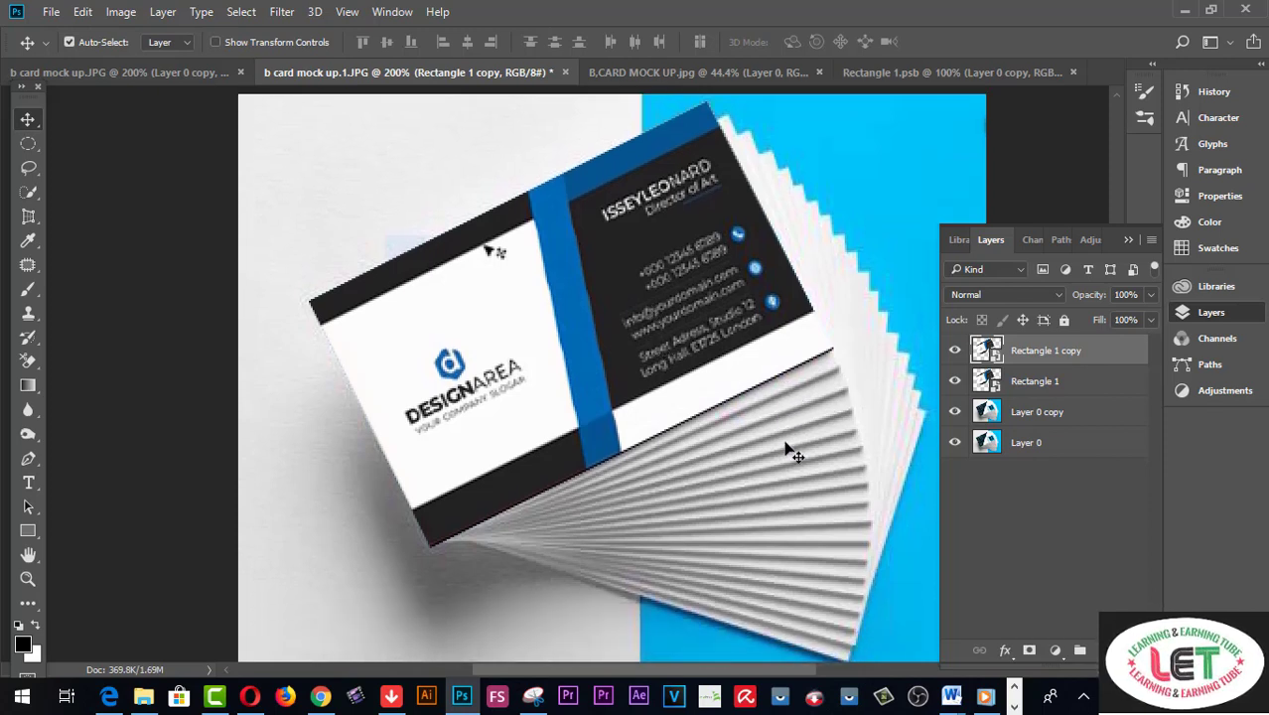
scroll(789, 452, up, 1)
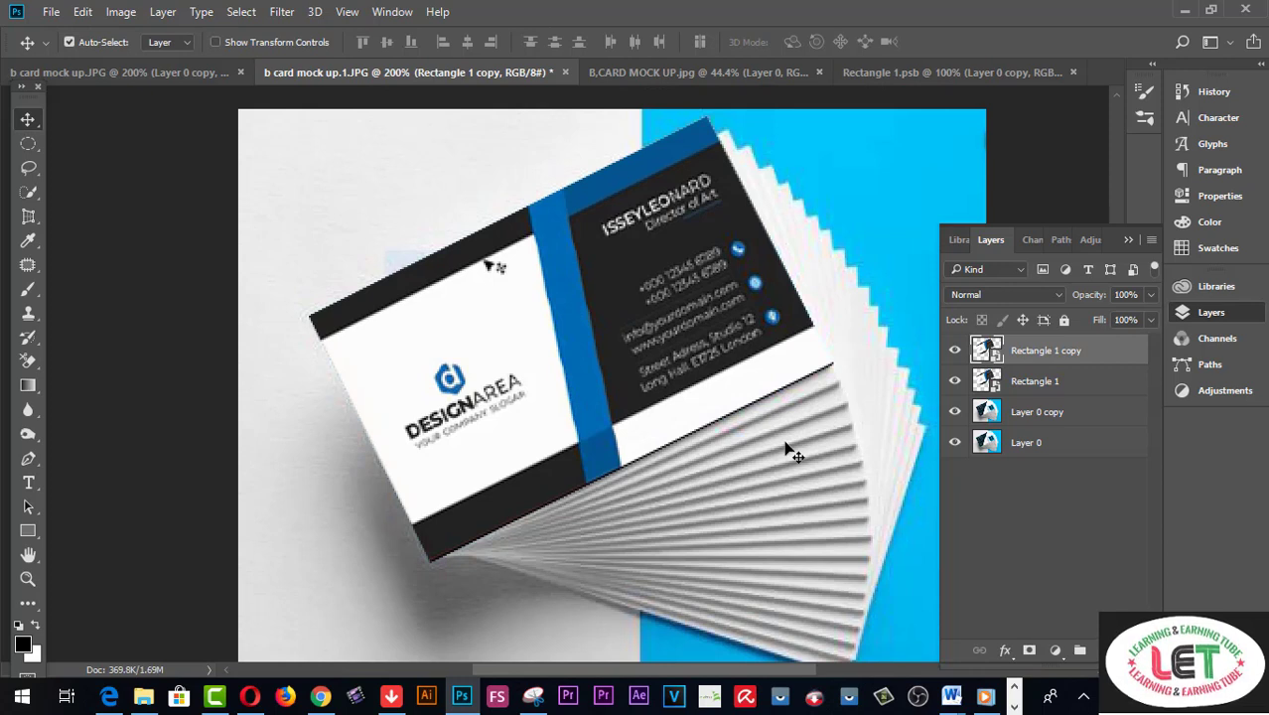